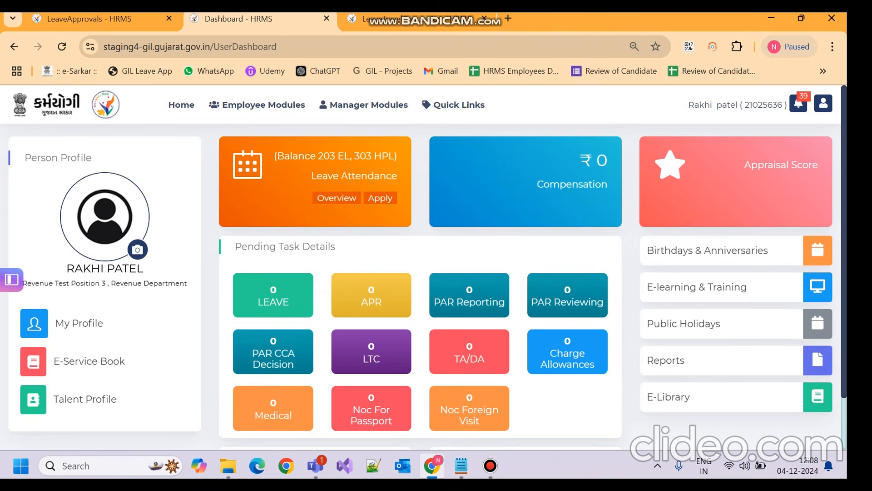
Step: Bring up the Employee Modules dropdown from the dashboard's top navigation bar
mouse_move(263, 105)
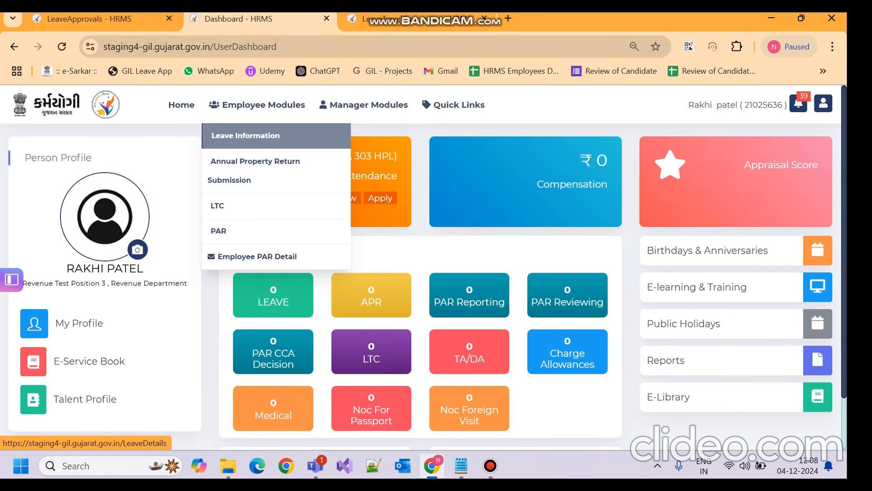
Step: Open Leave Information and pick Earned Leave as the new request's leave type
left_click(245, 135)
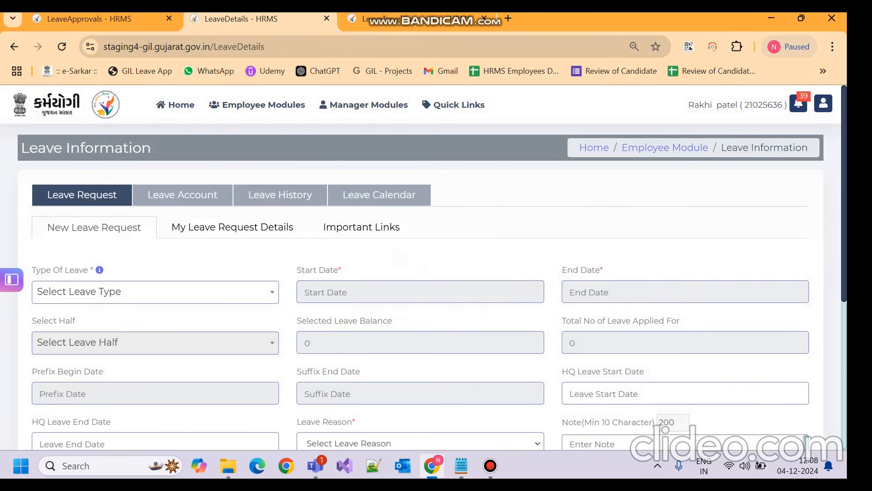
scroll(424, 267, "down", 2)
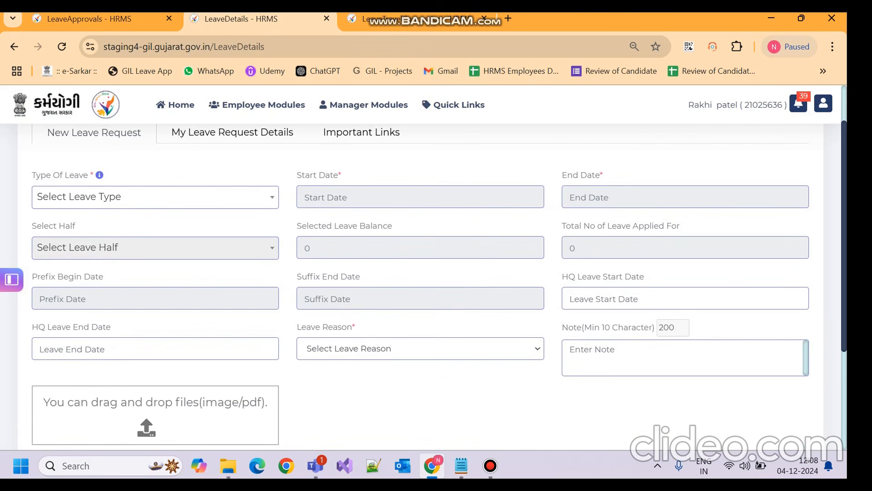
left_click(155, 197)
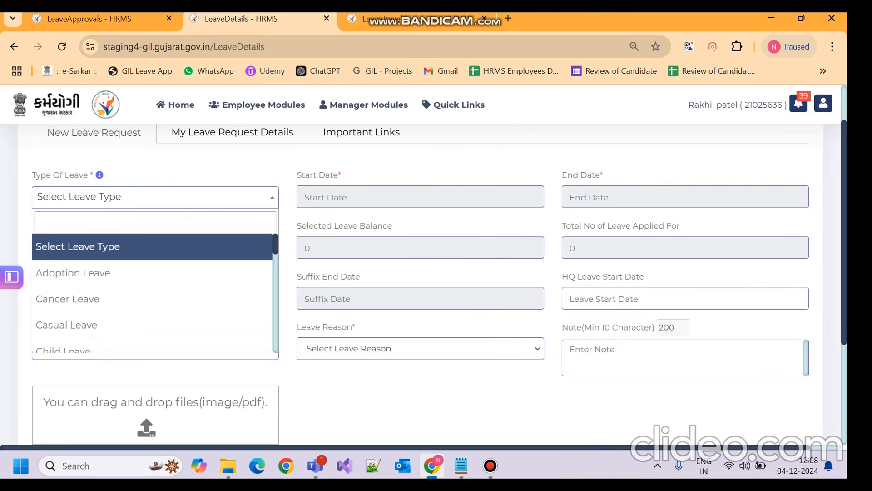
type("ear")
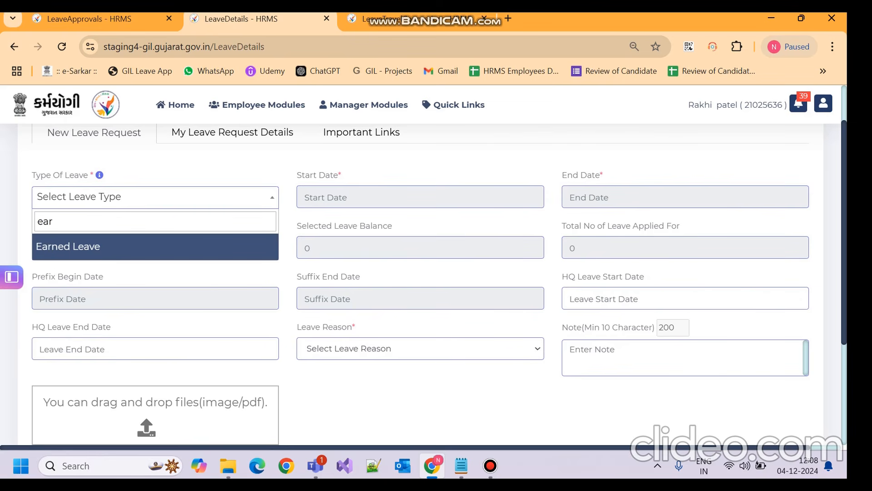
key("Return")
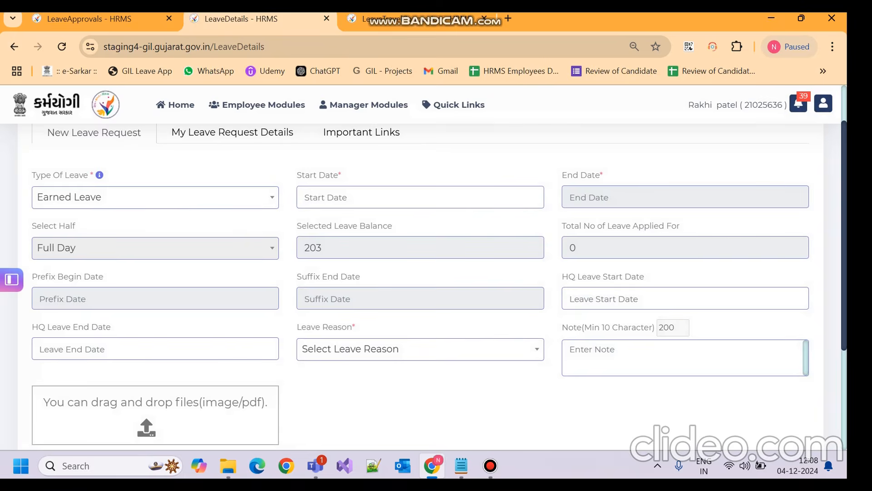
Step: Set the leave period from 09-12-2024 to 13-12-2024
left_click(420, 197)
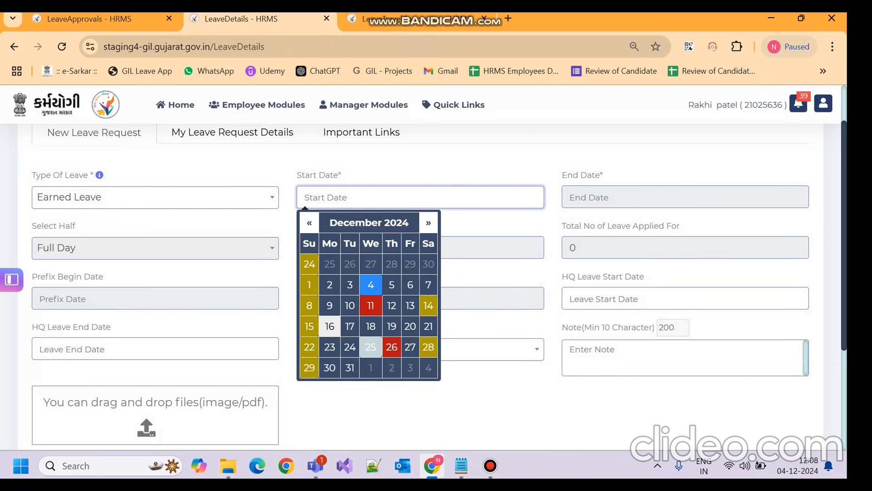
left_click(330, 306)
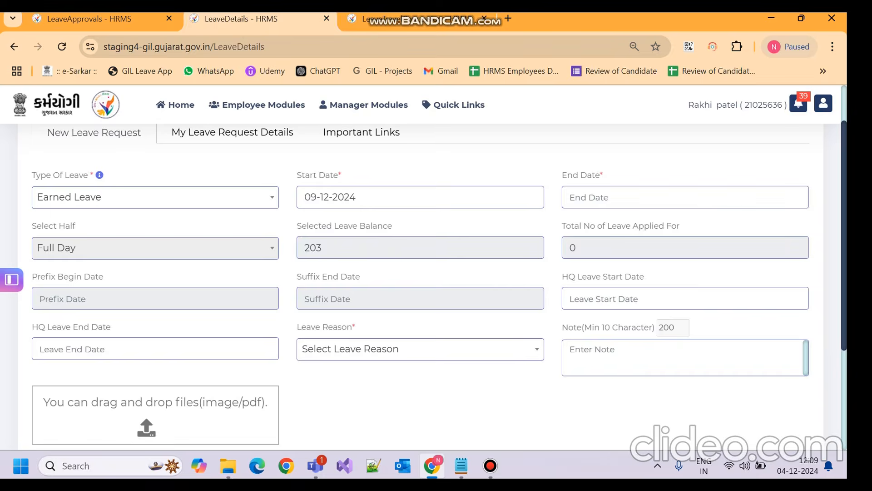
left_click(636, 197)
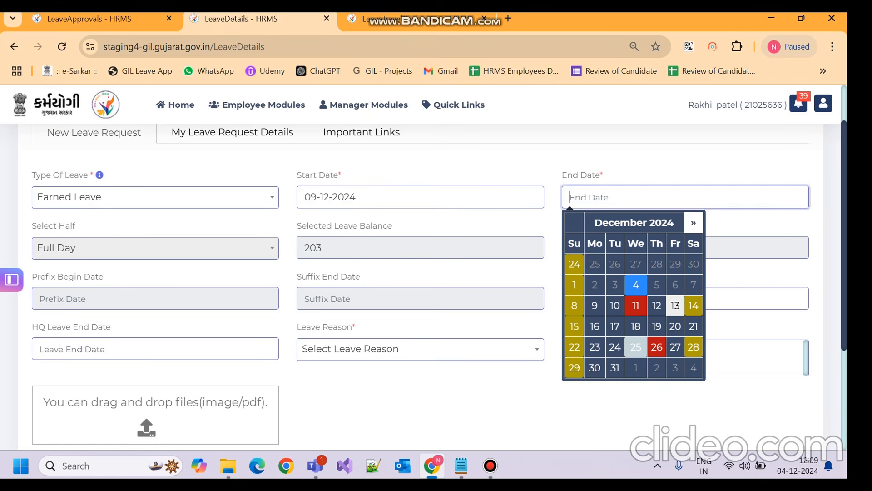
left_click(675, 306)
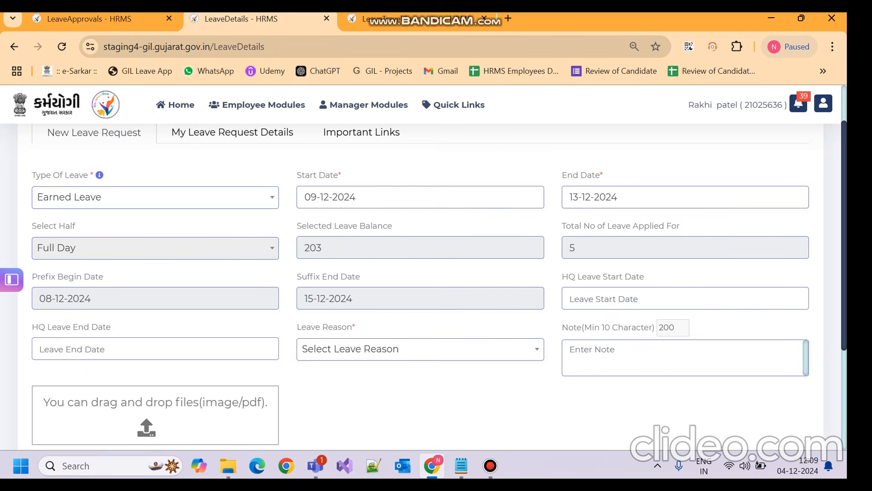
Step: Choose LTC as the leave reason
left_click(420, 348)
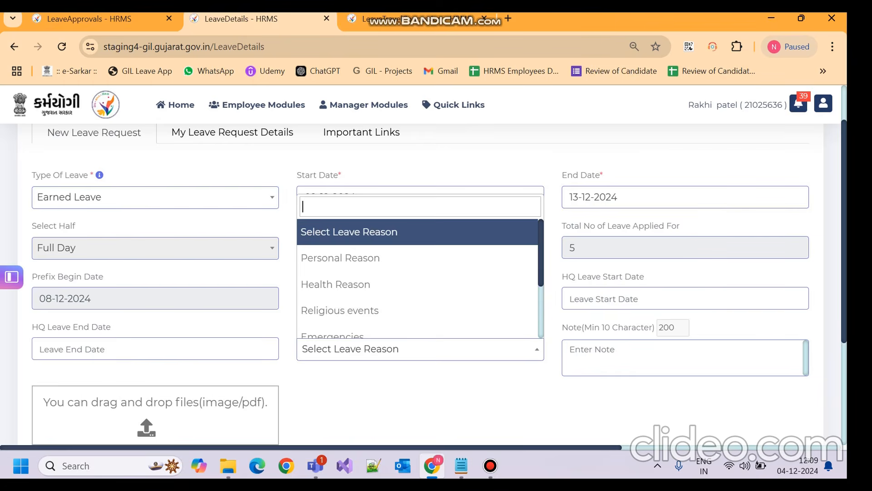
scroll(418, 259, "down", 2)
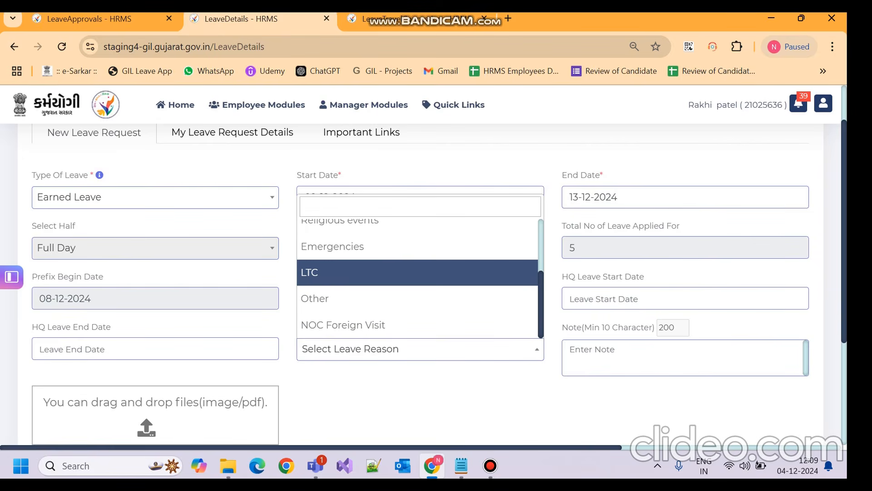
left_click(417, 272)
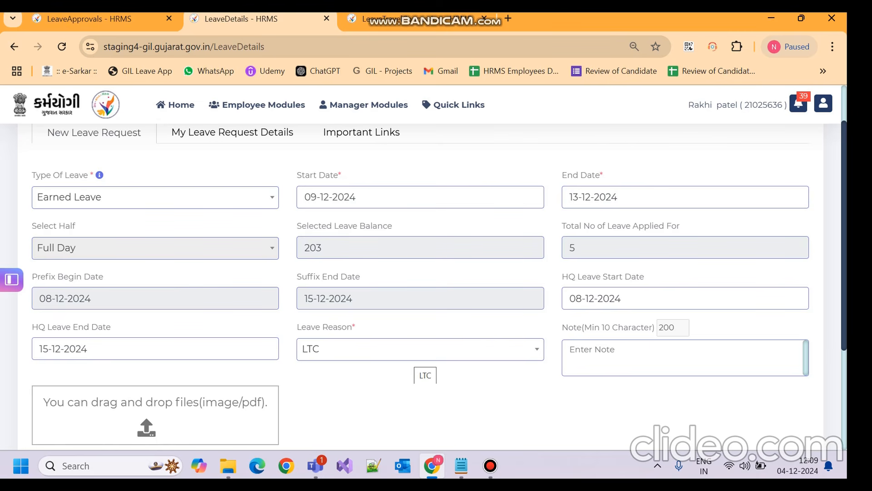
Step: Recheck the leave reason list, keeping LTC selected
left_click(415, 351)
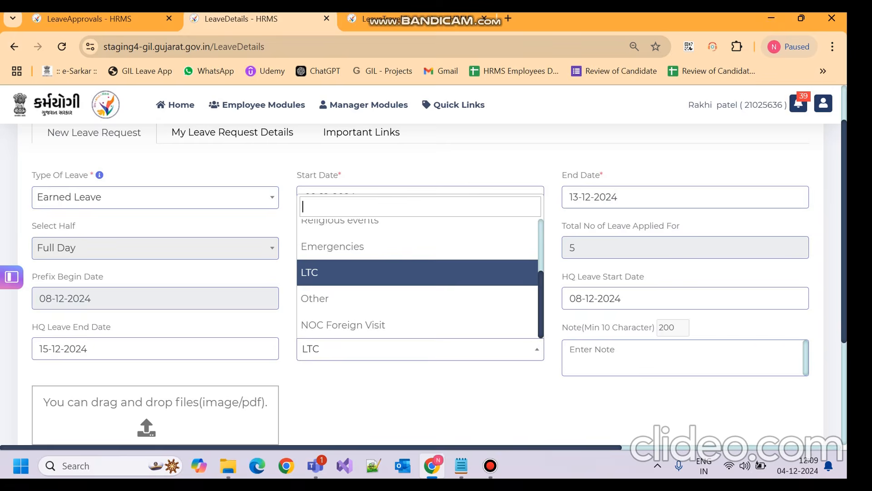
left_click(415, 352)
left_click(415, 349)
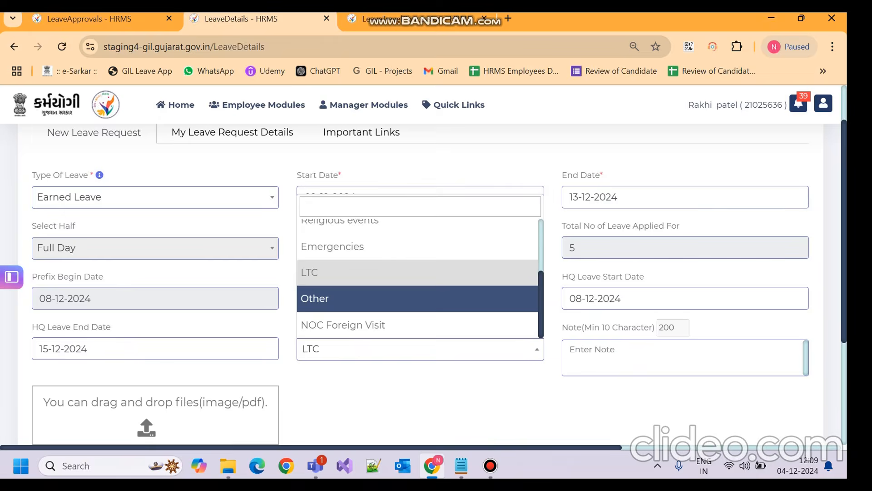
left_click(415, 273)
left_click(681, 357)
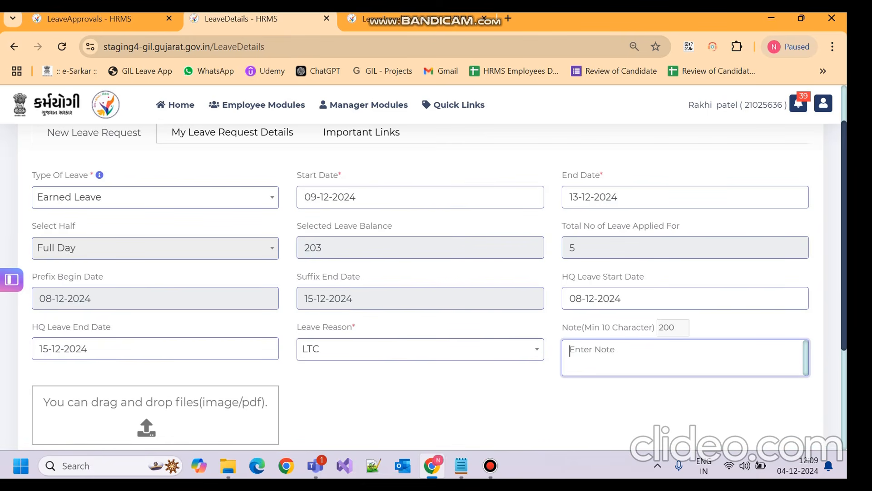
left_click(418, 349)
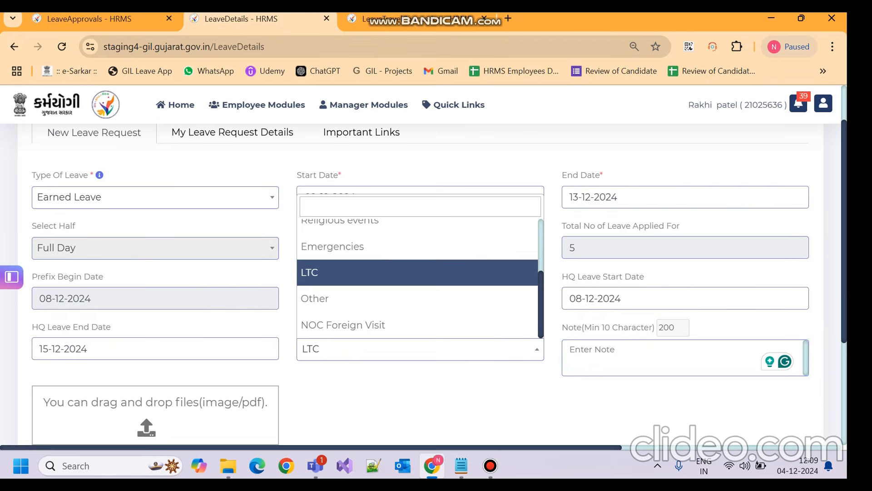
left_click(681, 357)
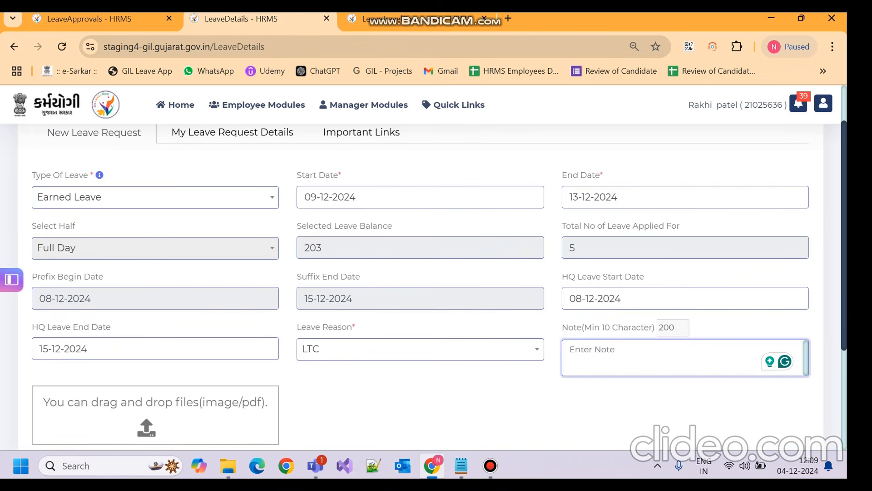
Step: Enter the note 'For LTC Application' and submit the leave request
type("For LTC A")
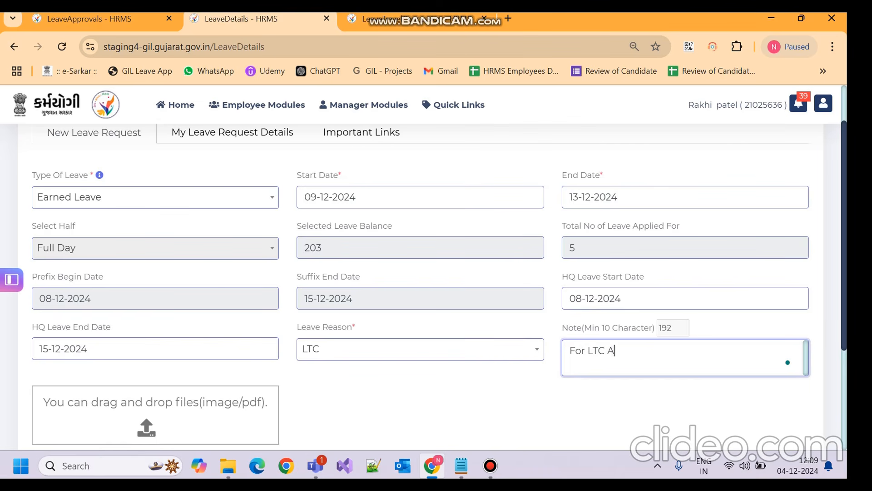
type("pplication")
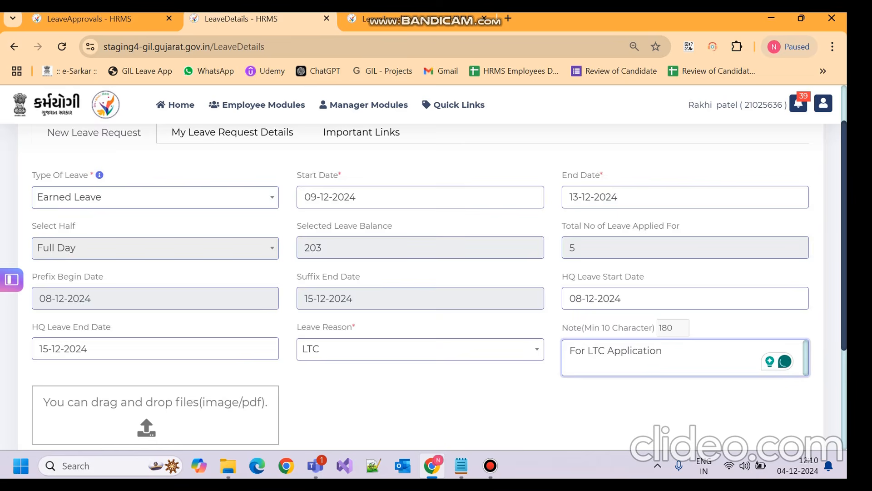
scroll(436, 286, "down", 3)
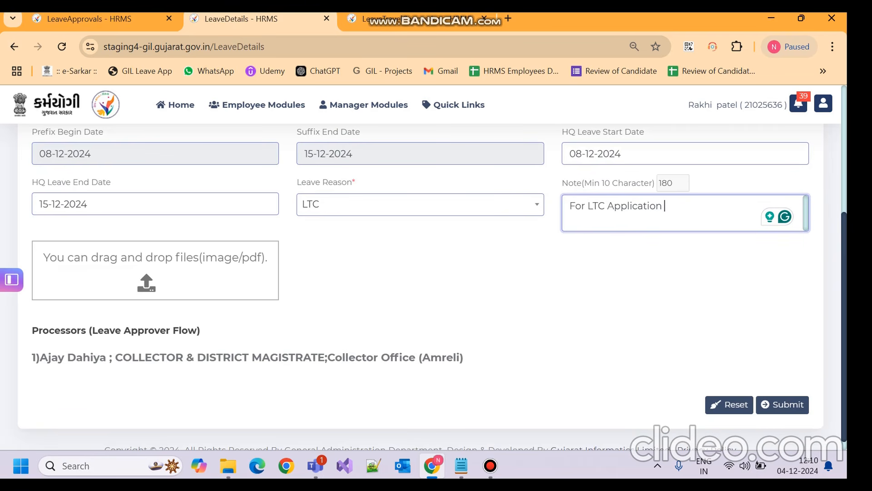
scroll(420, 289, "up", 1)
scroll(420, 289, "down", 1)
scroll(421, 289, "up", 2)
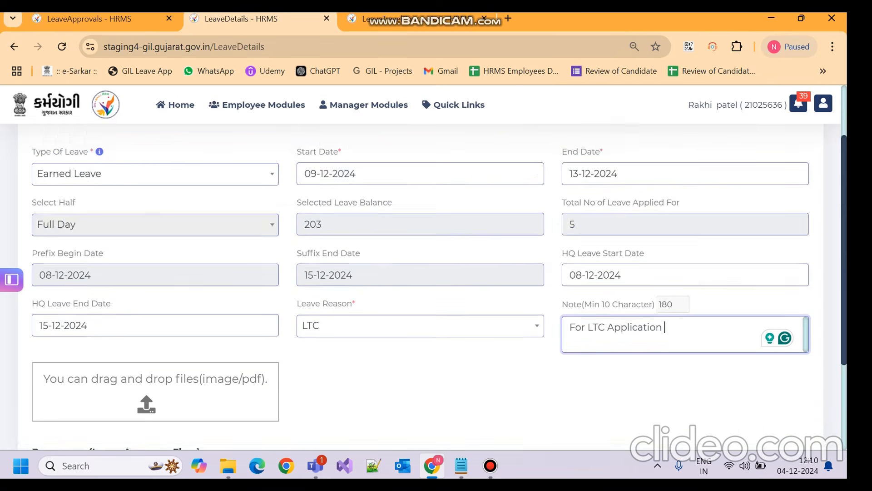
scroll(420, 289, "down", 2)
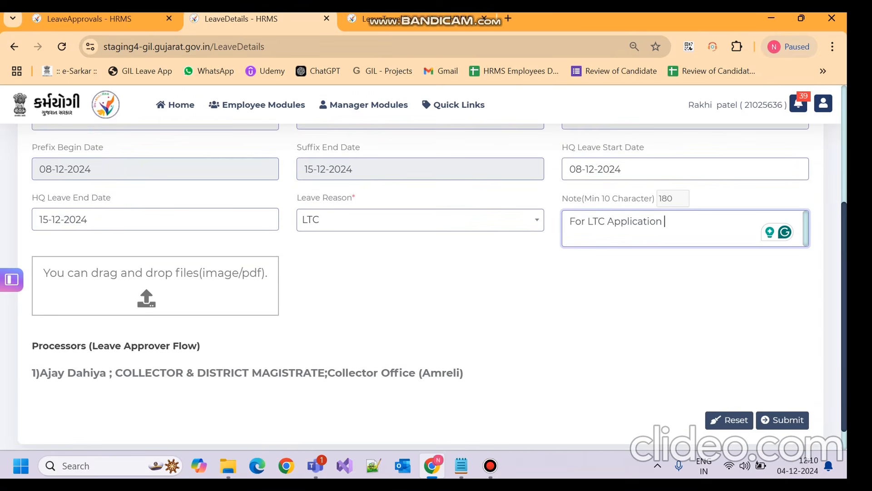
left_click(783, 420)
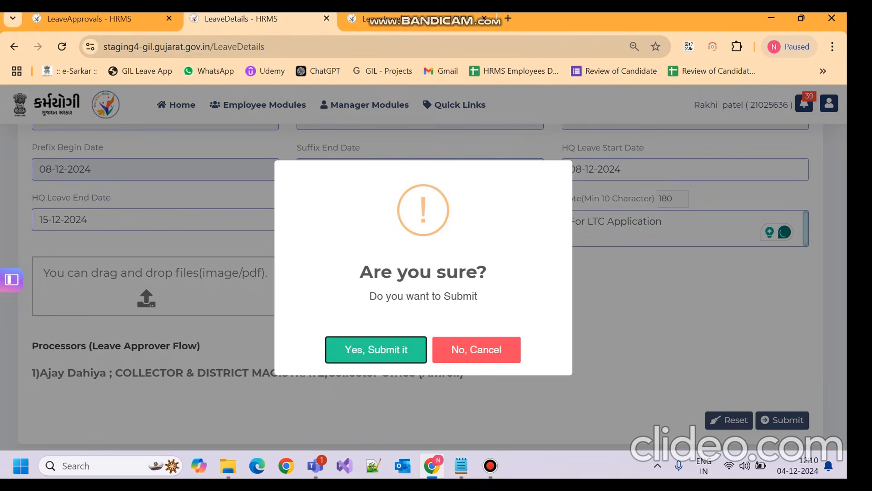
Step: Confirm 'Yes, Submit it' and return to LeaveDetails to see the success message
key("Return")
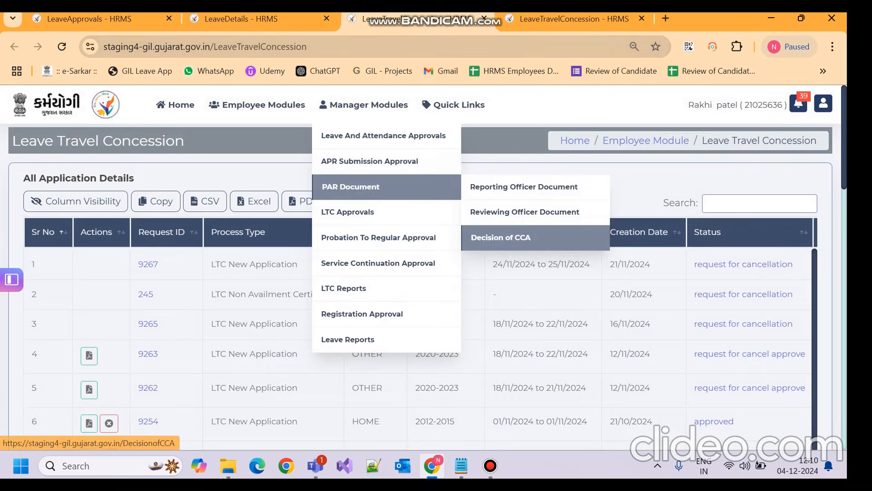
scroll(420, 273, "down", 5)
scroll(421, 273, "up", 5)
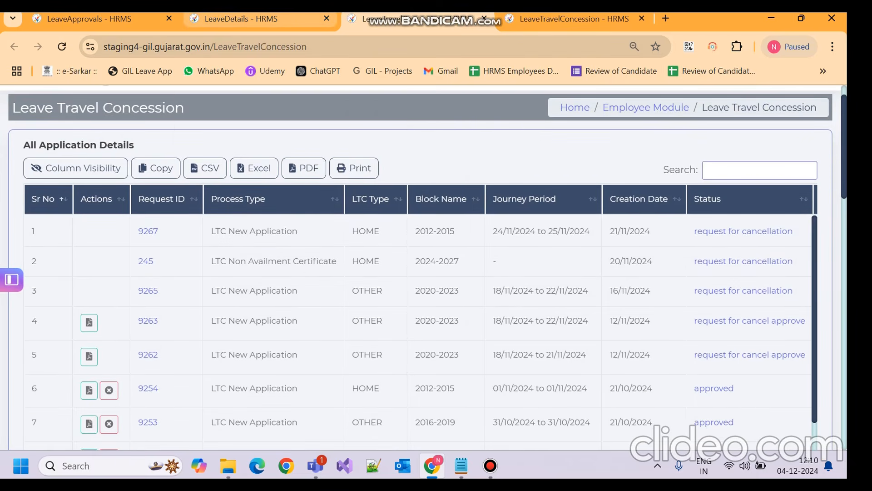
mouse_move(259, 19)
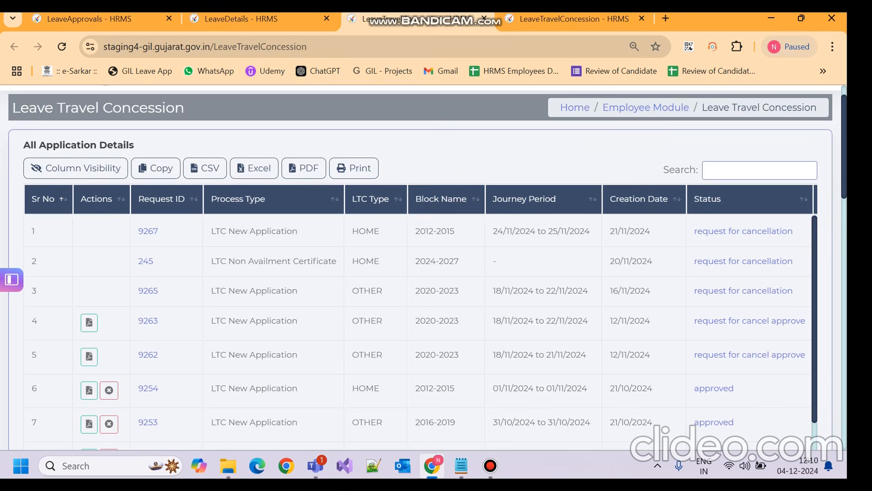
scroll(423, 267, "up", 1)
mouse_move(263, 105)
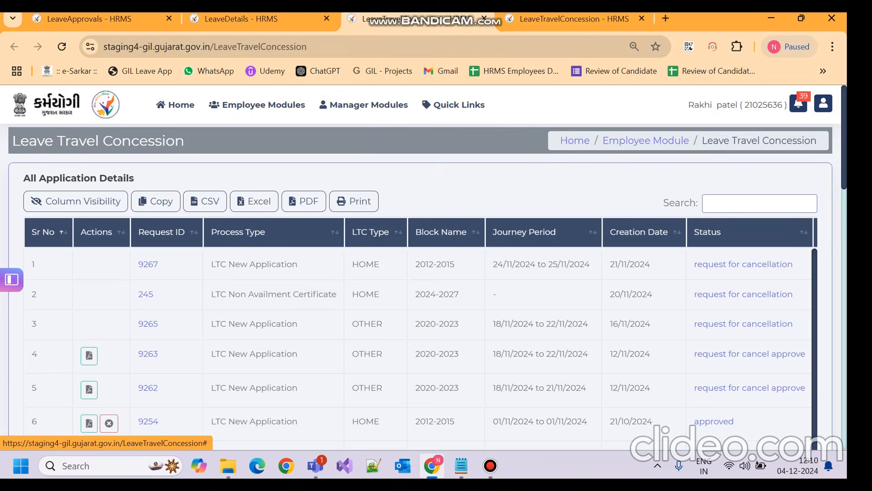
left_click(255, 18)
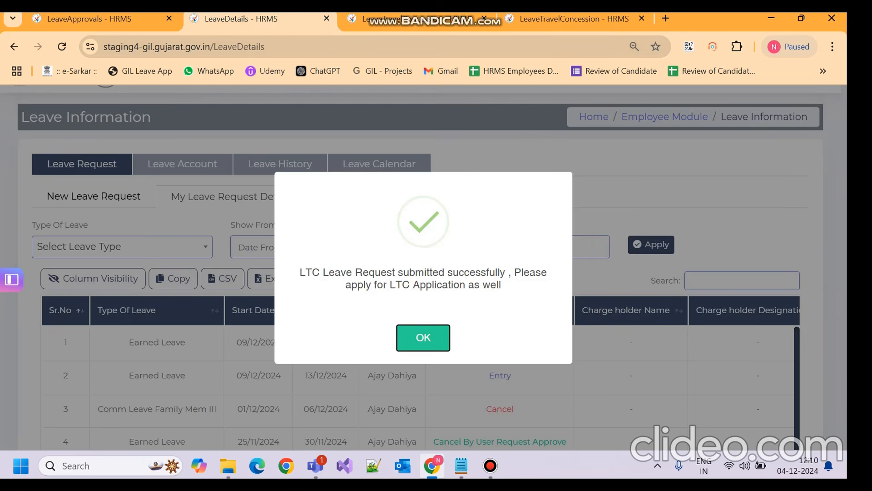
Step: Dismiss the success message and open the Entry-status Earned Leave request for editing
left_click(424, 337)
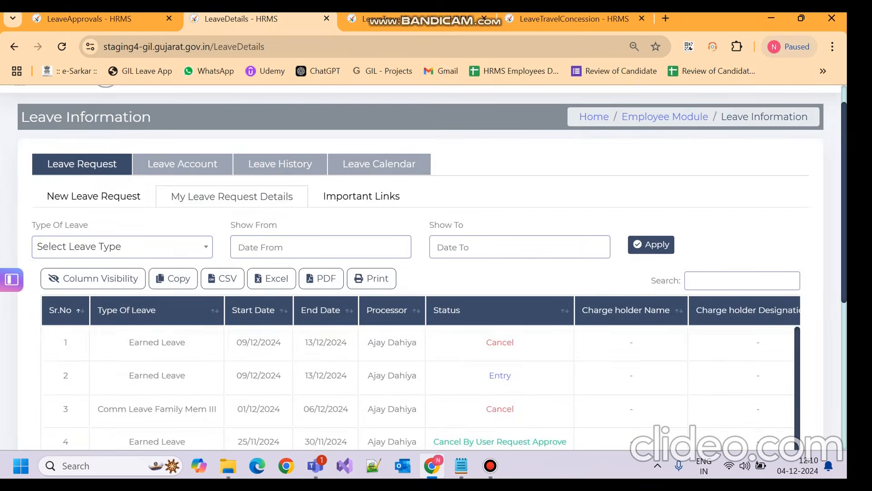
scroll(422, 286, "down", 4)
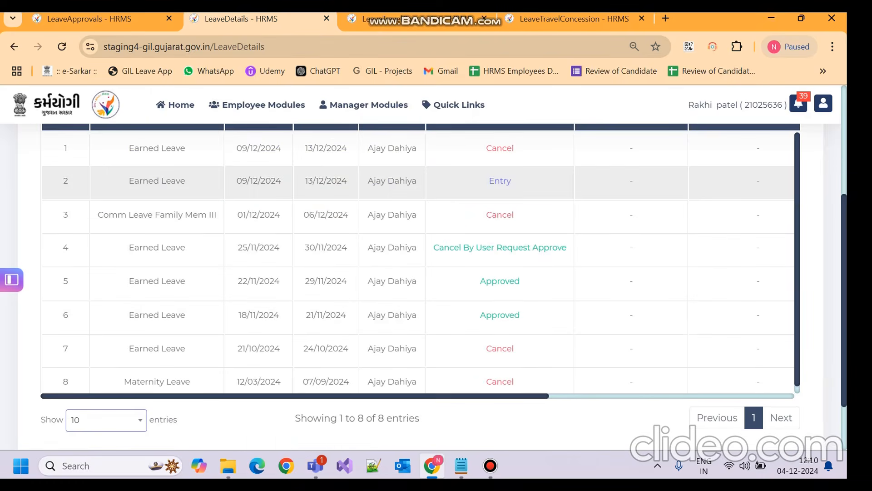
left_click_drag(129, 180, 511, 181)
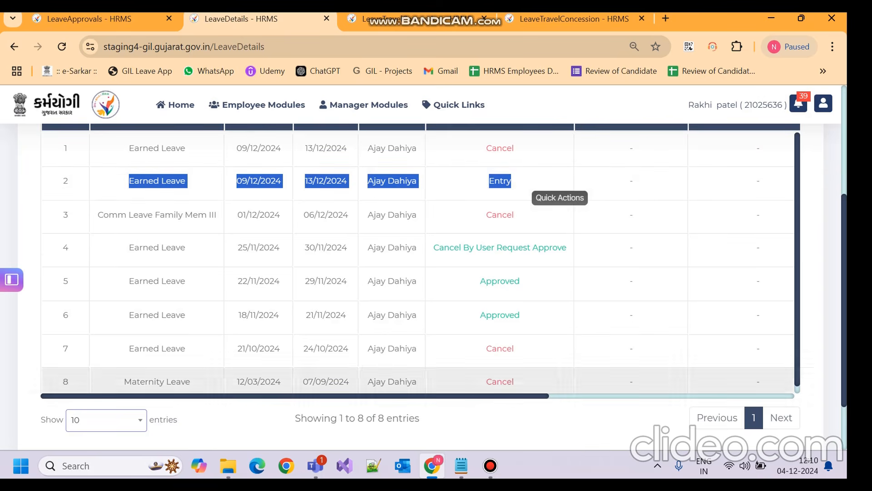
scroll(420, 261, "right", 5)
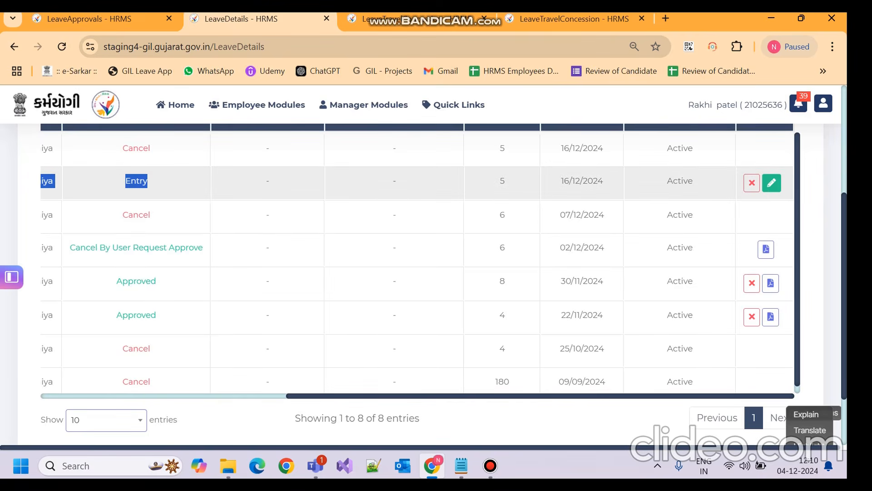
left_click(771, 183)
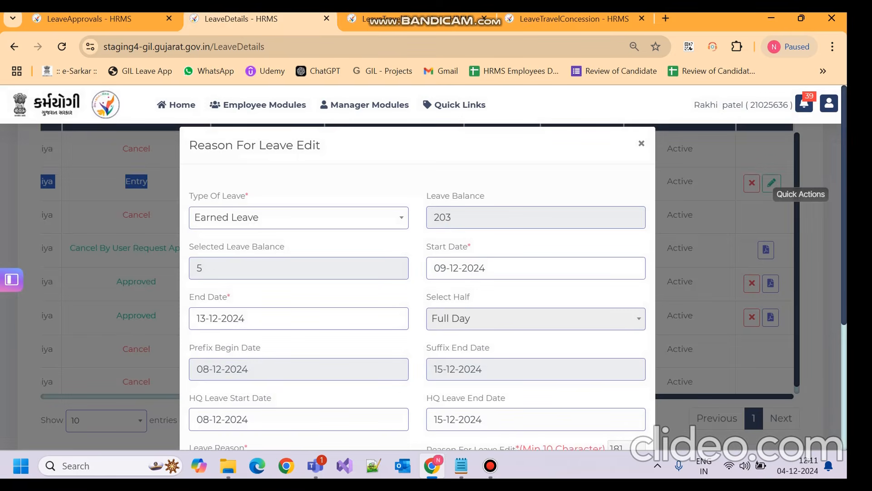
Step: Save & Submit the edited request, confirm Yes, and go to Leave Travel Concession
scroll(290, 351, "down", 4)
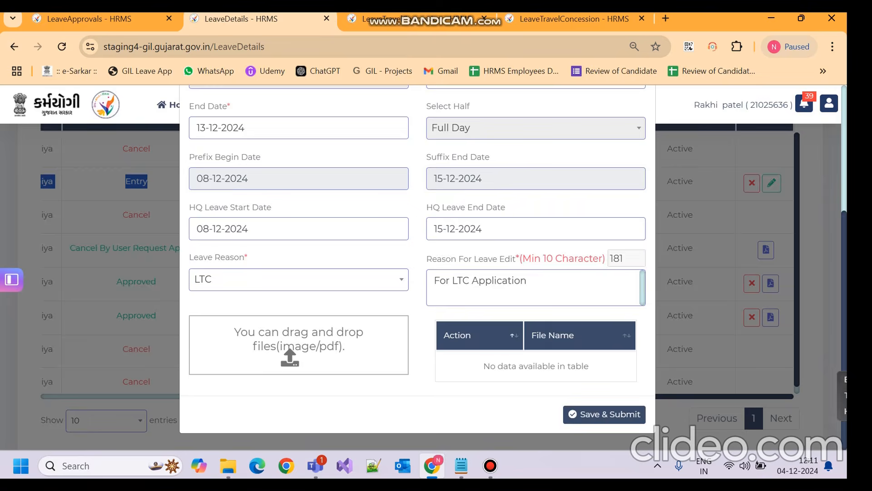
left_click(604, 414)
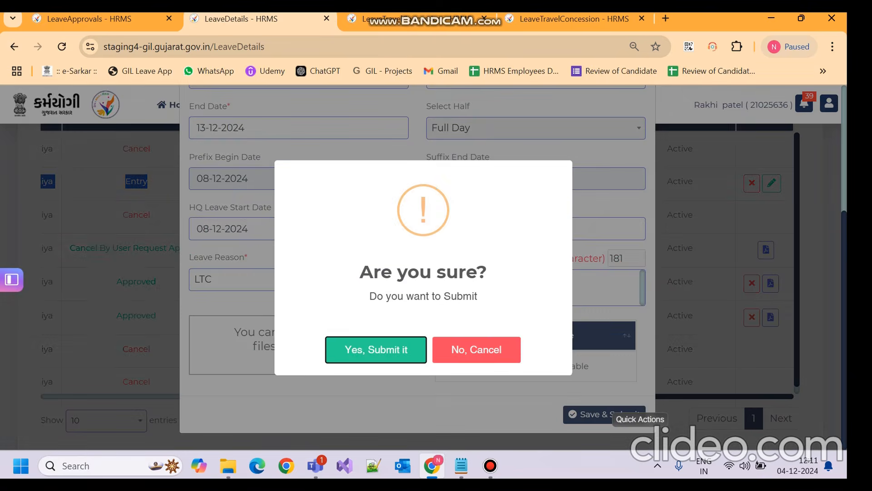
left_click(368, 353)
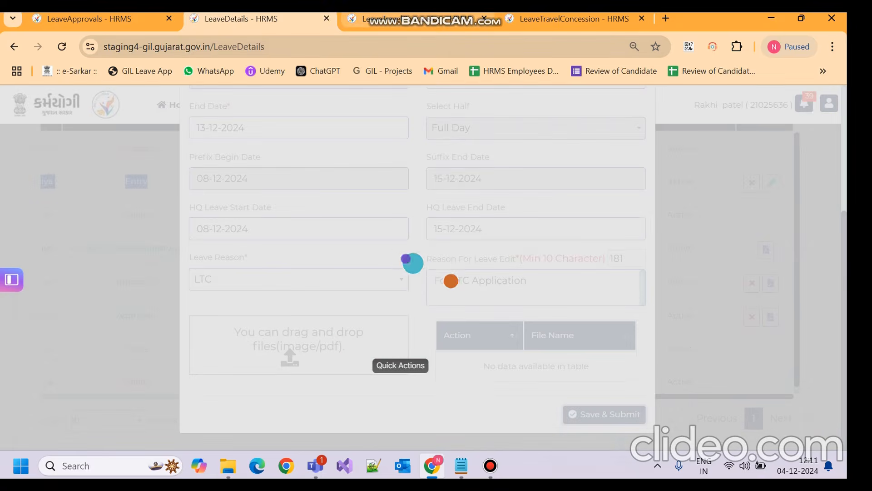
left_click(377, 19)
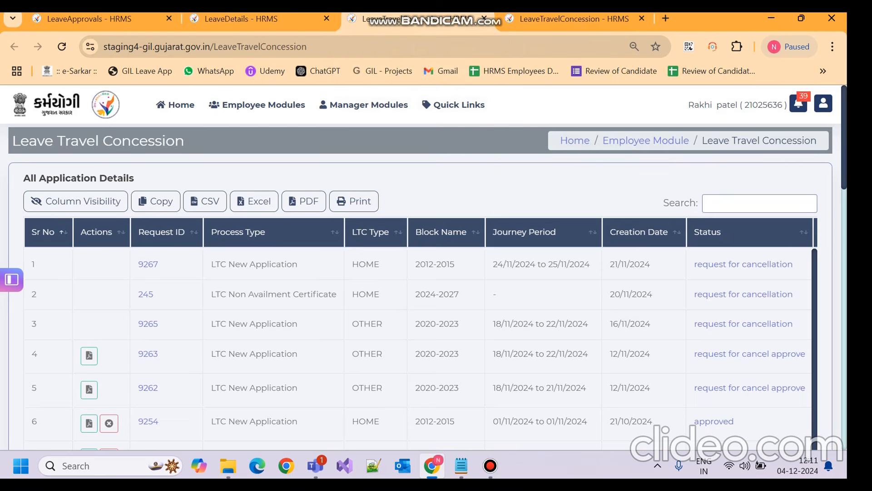
Step: Review the Leave Details page and dismiss the 'Leave edited successfully' message
scroll(421, 286, "down", 3)
scroll(420, 286, "up", 3)
scroll(420, 287, "down", 3)
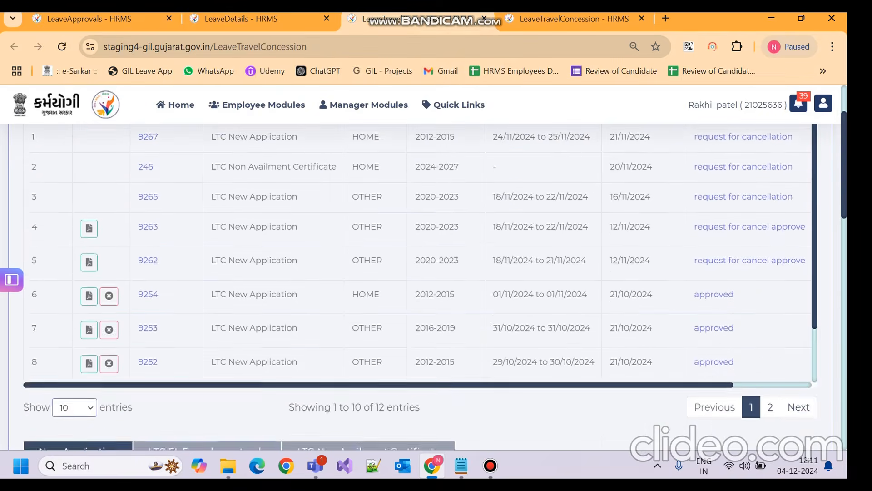
scroll(420, 287, "down", 5)
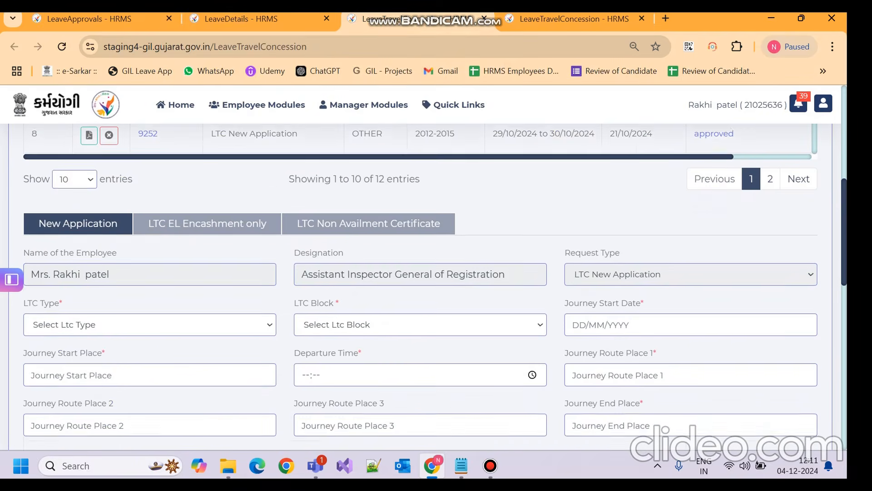
scroll(420, 286, "up", 8)
scroll(435, 274, "down", 1)
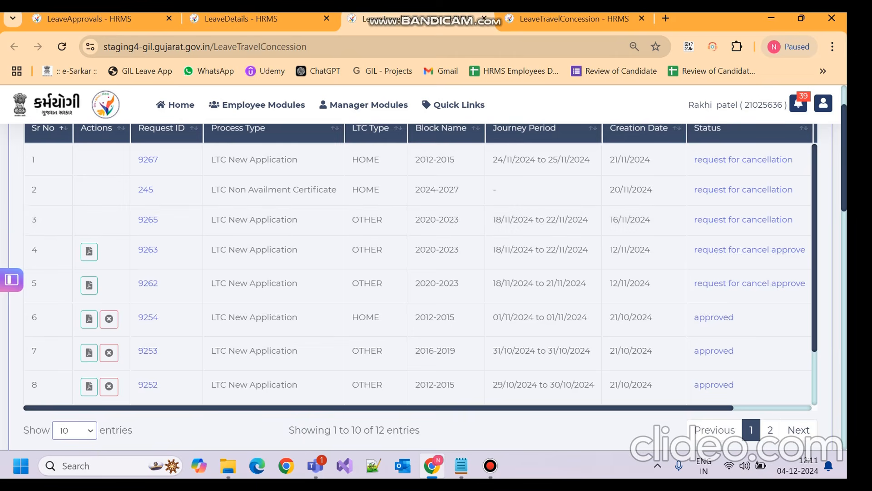
scroll(435, 273, "down", 3)
scroll(435, 272, "up", 3)
scroll(435, 273, "down", 3)
scroll(435, 272, "down", 5)
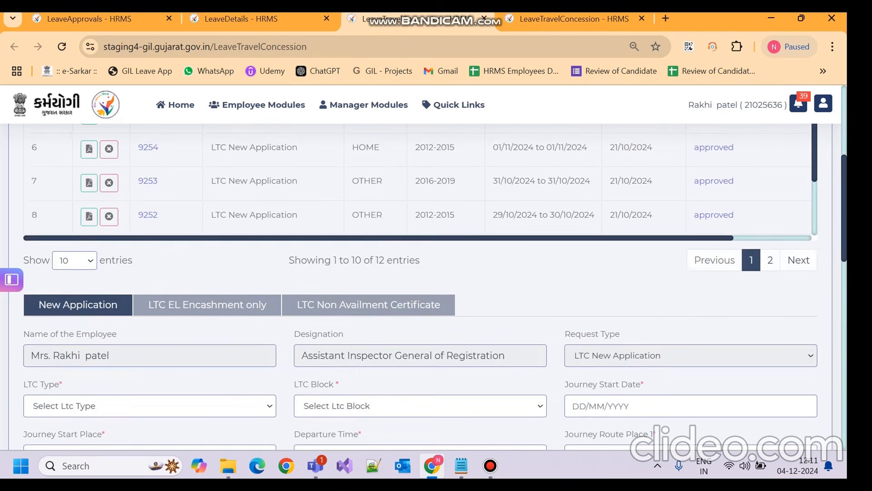
scroll(436, 286, "down", 1)
scroll(435, 286, "up", 1)
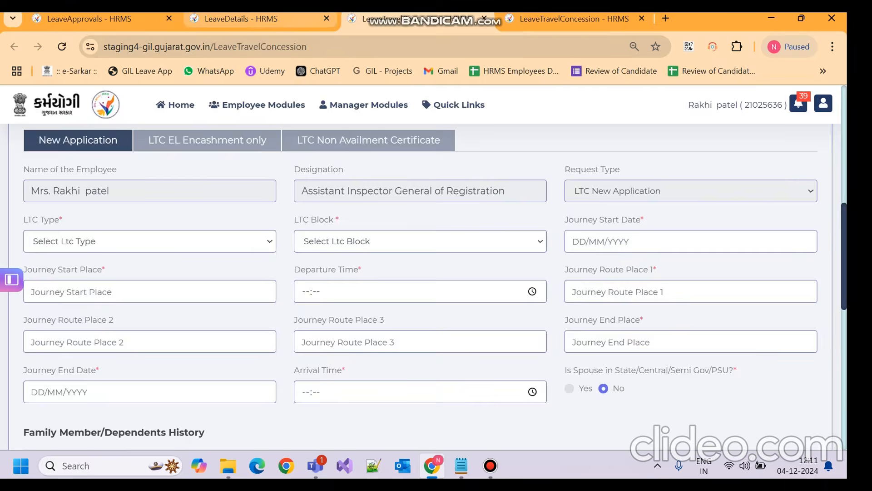
left_click(263, 19)
left_click(423, 332)
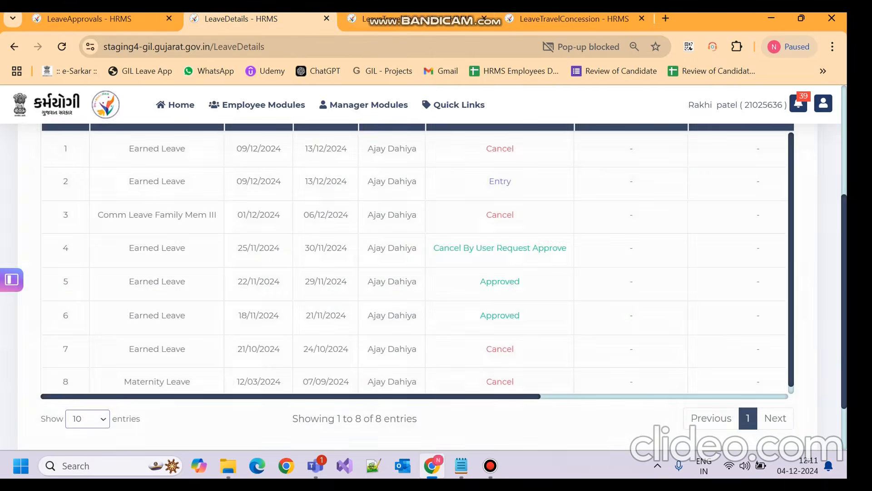
Step: Set LTC Type to OTHER and LTC Block to 2020-2023 on the new LTC application
left_click(422, 20)
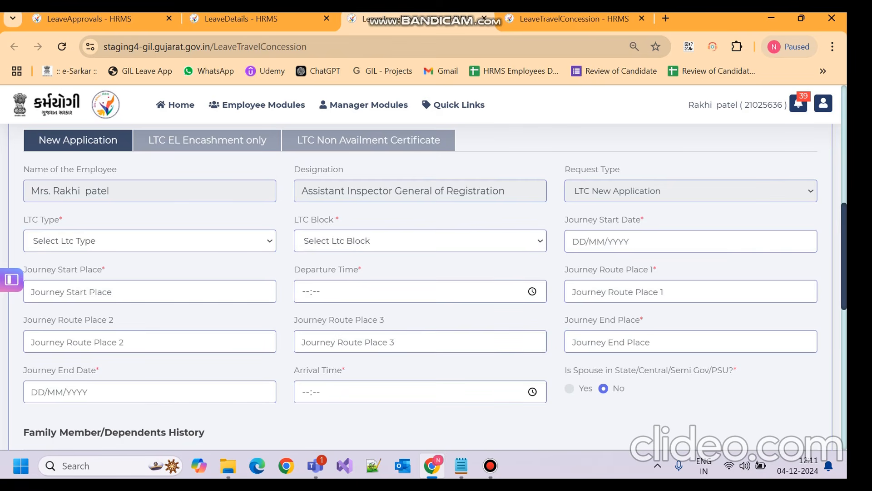
left_click(150, 241)
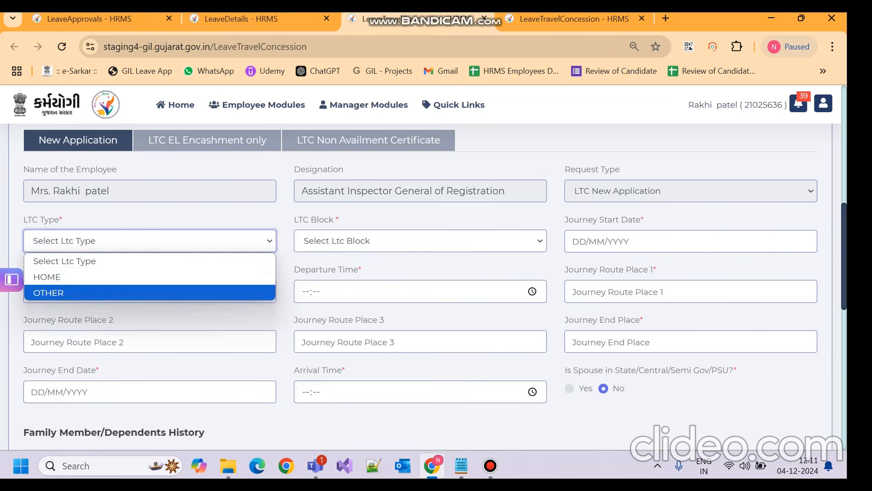
left_click(54, 292)
left_click(420, 241)
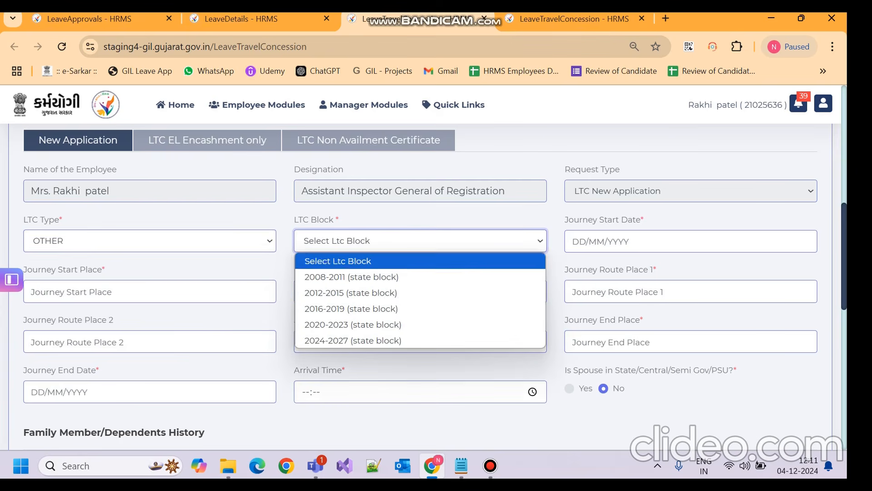
left_click(336, 326)
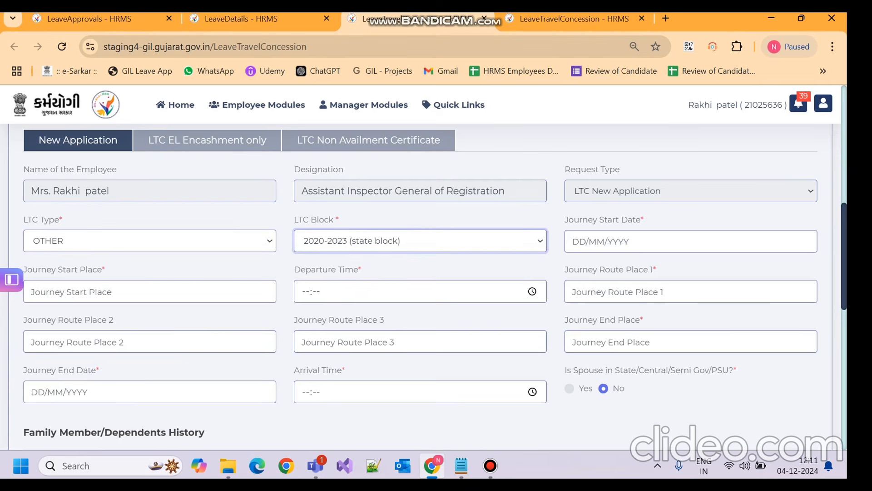
left_click(692, 242)
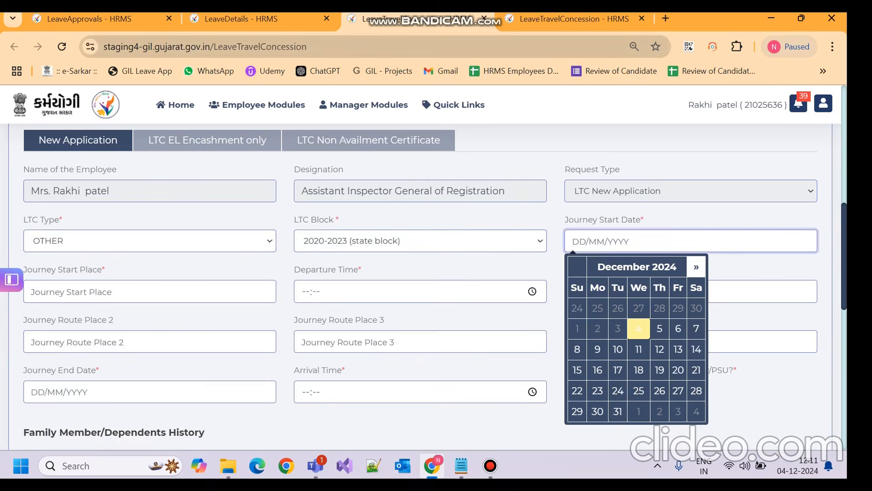
left_click(255, 19)
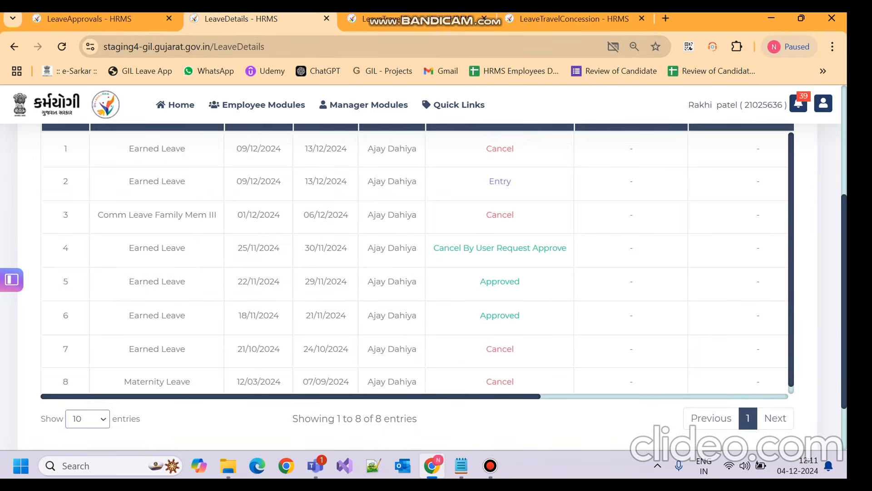
Step: Open the edit form of the Entry-status leave request
scroll(417, 261, "up", 1)
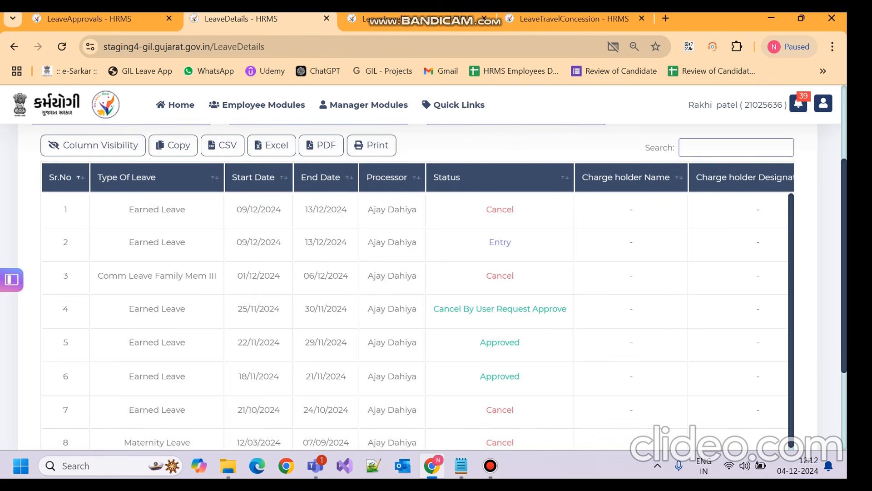
scroll(408, 344, "down", 2)
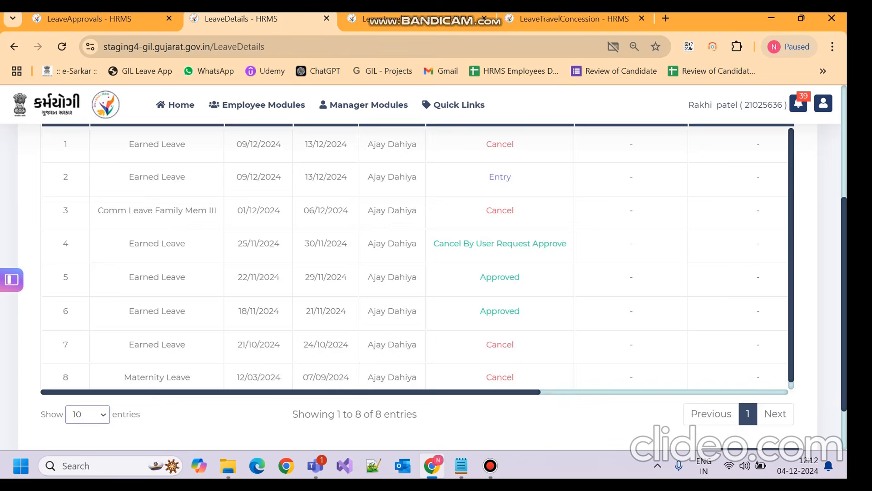
scroll(414, 259, "right", 5)
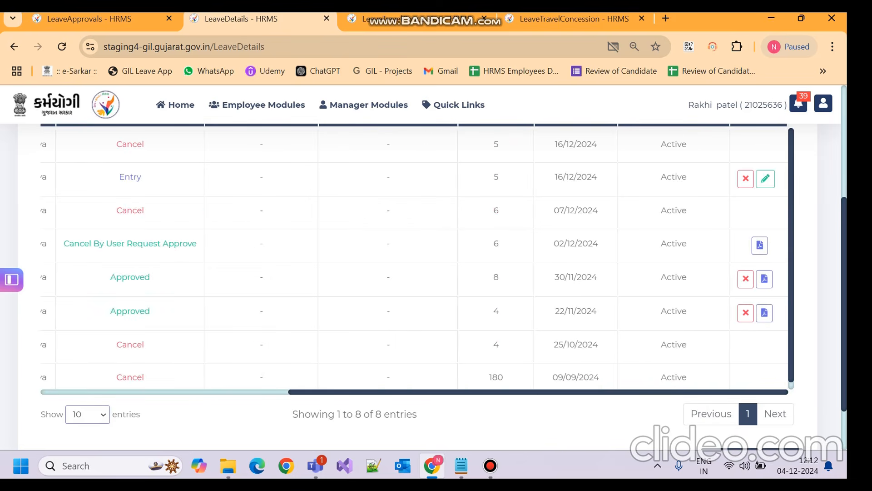
scroll(409, 286, "up", 3)
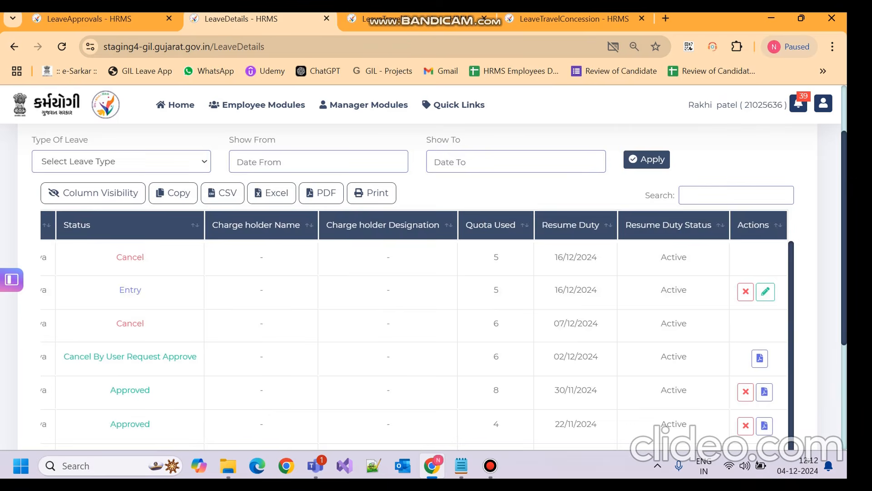
scroll(418, 286, "down", 3)
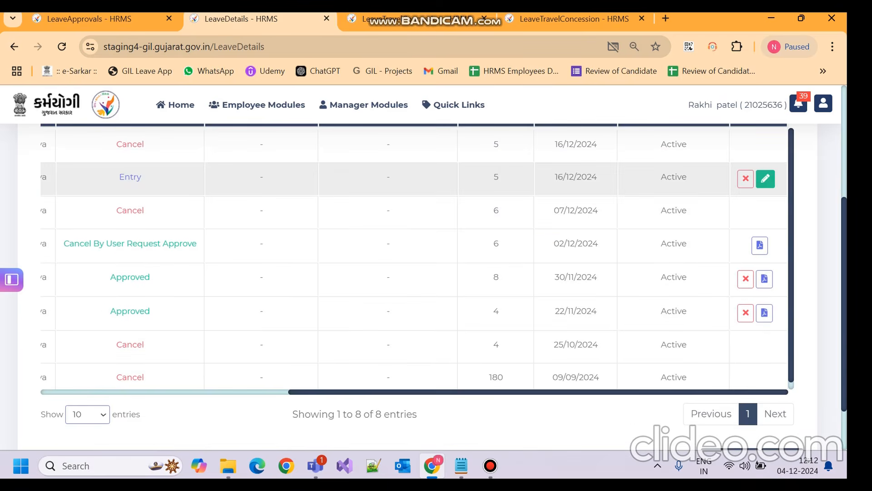
left_click(765, 179)
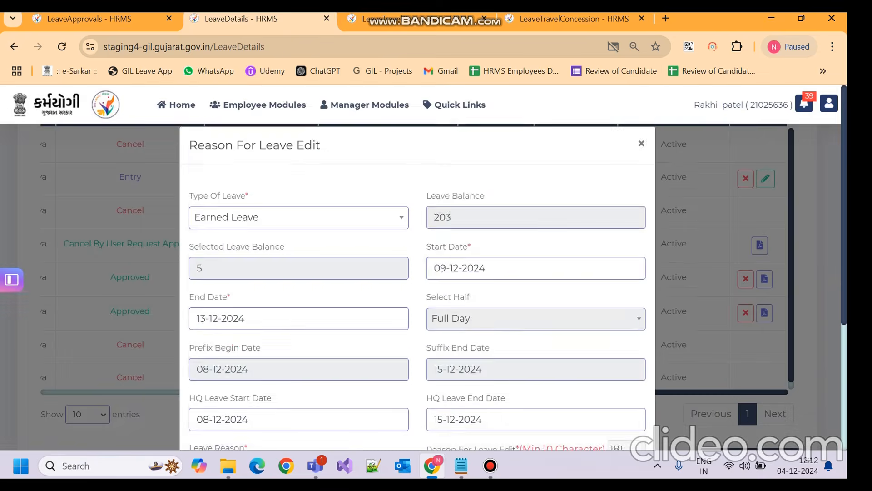
Step: Keep HQ leave dates 08-12-2024 to 15-12-2024, then return to the LTC form
scroll(417, 268, "down", 2)
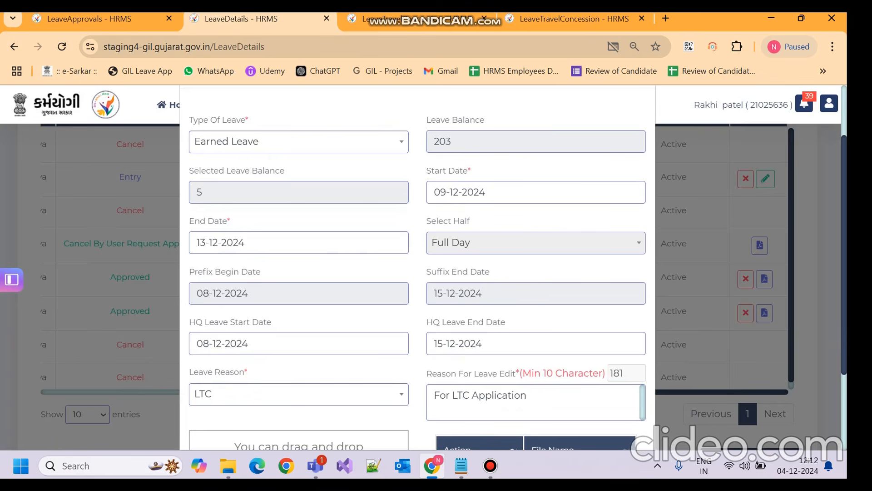
left_click(298, 343)
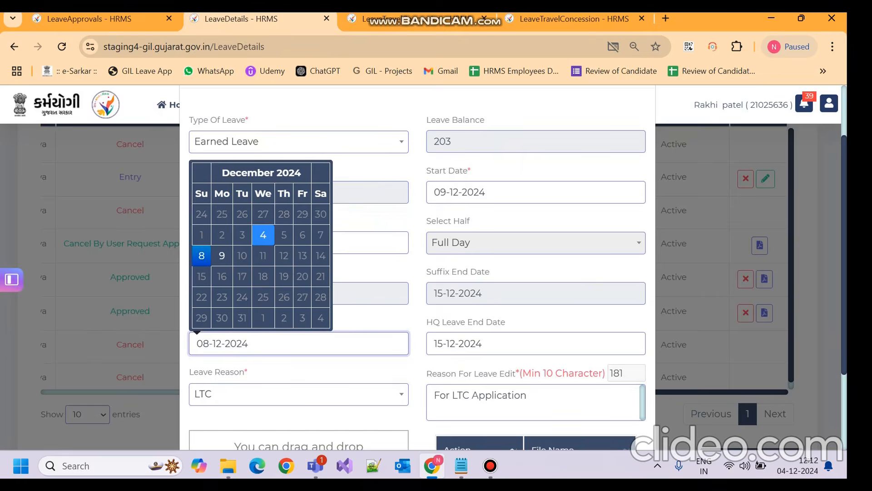
left_click(417, 321)
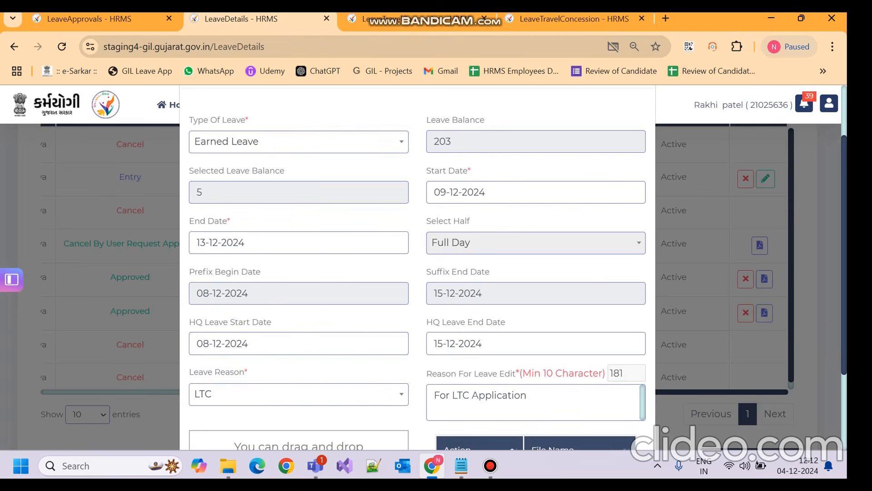
left_click(536, 344)
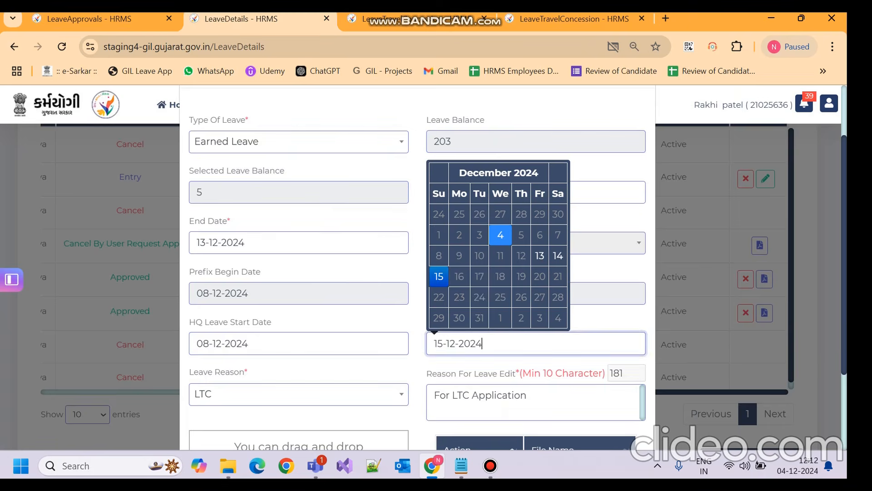
left_click(604, 321)
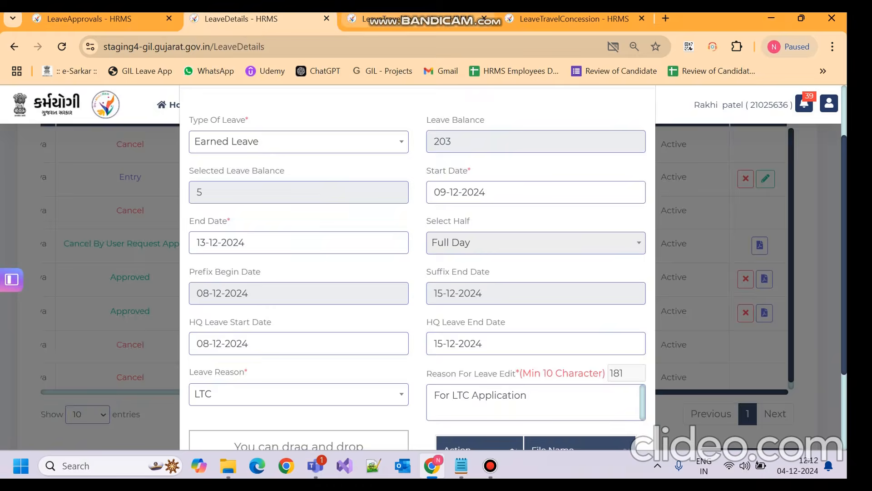
key("ctrl+Tab")
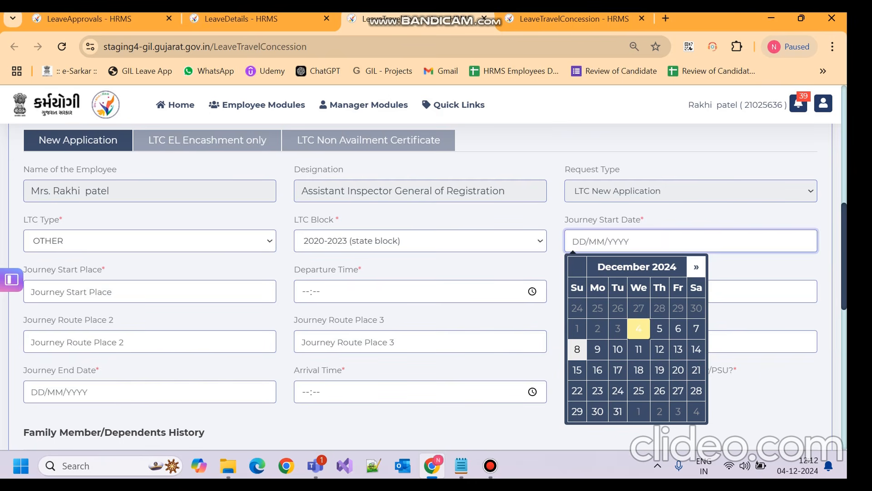
Step: Set the journey start to 08-12-2024 from Ahemadabad, departing at 13:12
left_click(577, 348)
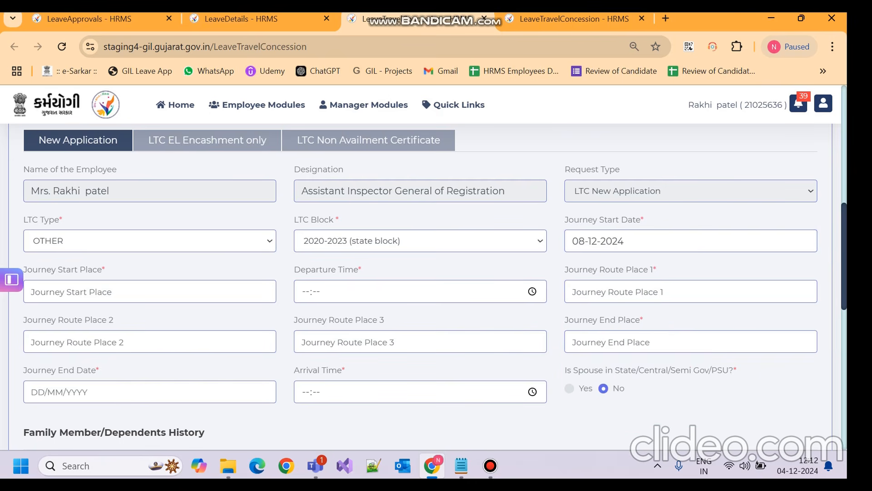
left_click(149, 291)
type("Ahem")
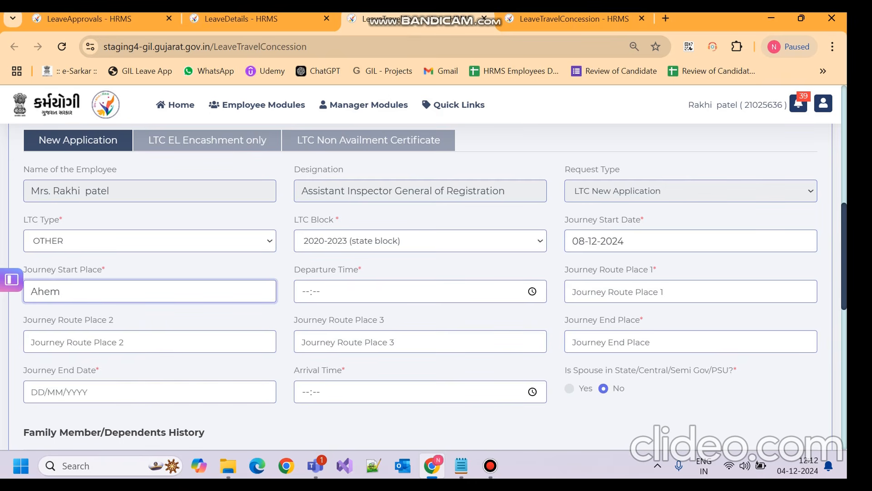
type("adabad")
key("Tab")
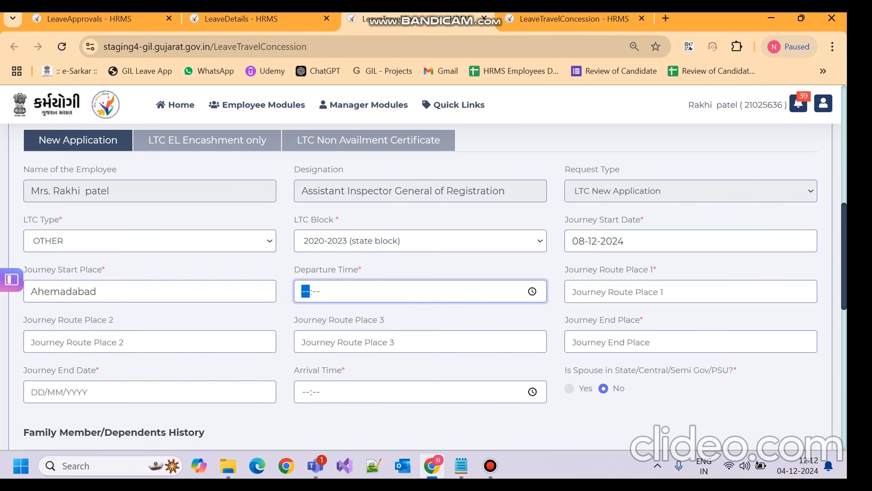
left_click(533, 291)
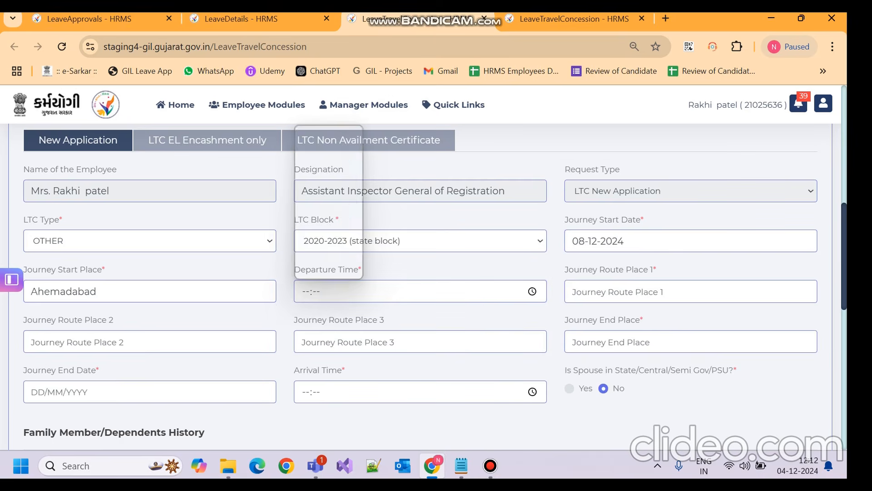
left_click(313, 156)
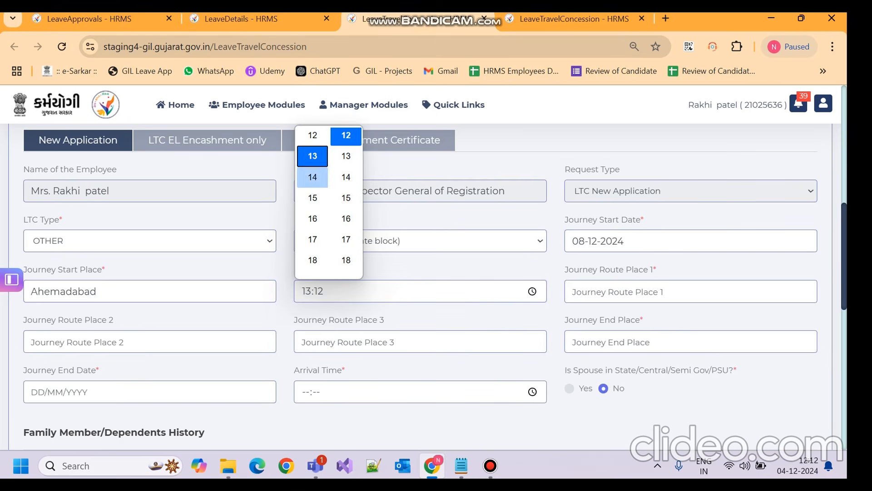
key("Return")
Step: Enter route places Delhi, Kolkata and Gangtok, with Ahmedabad as the end place
left_click(636, 291)
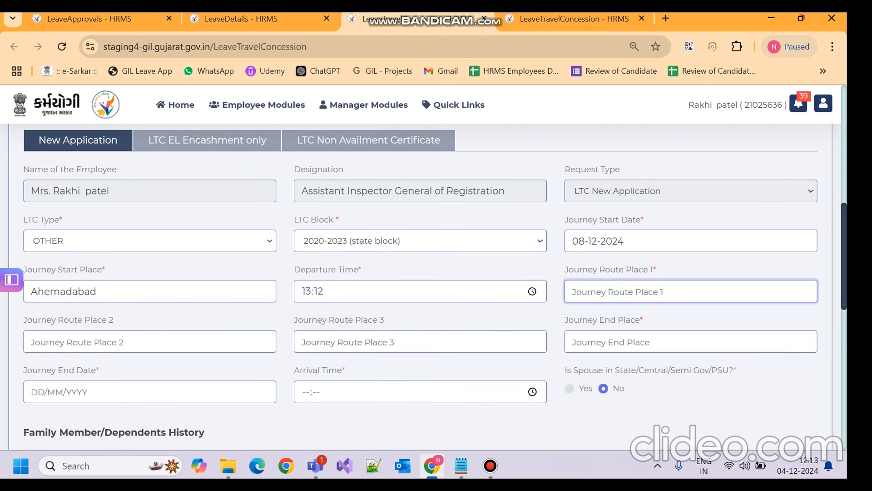
type("Delhi")
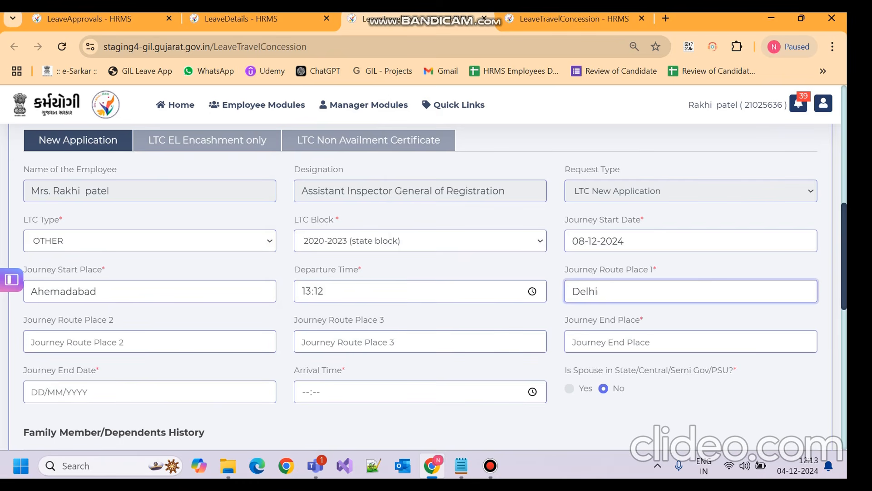
key("Tab")
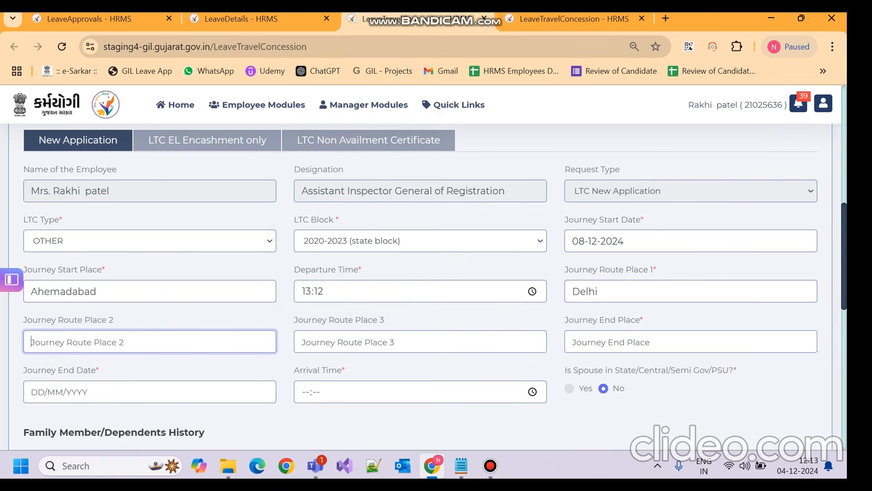
type("K")
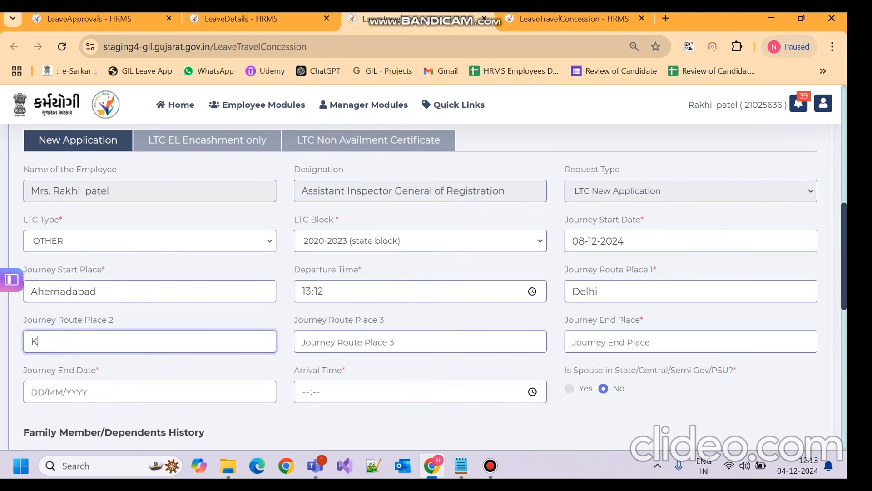
type("olkata")
key("Tab")
type("Ga")
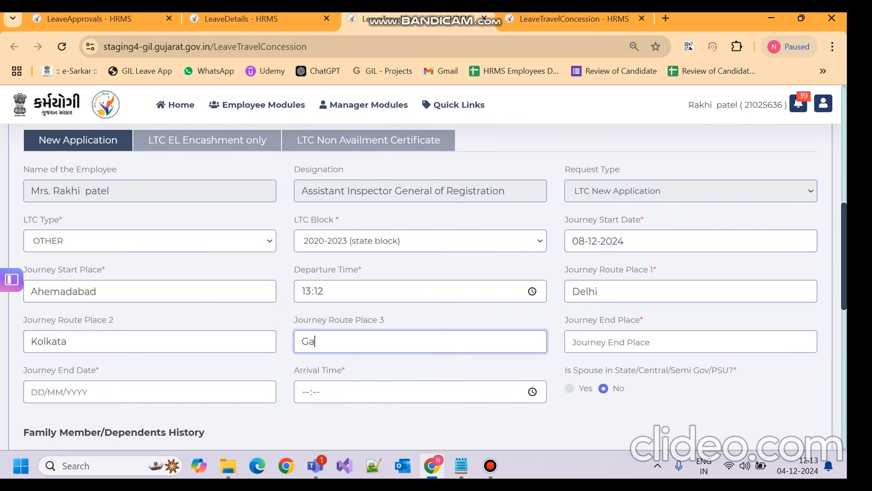
type("ngtok")
key("Tab")
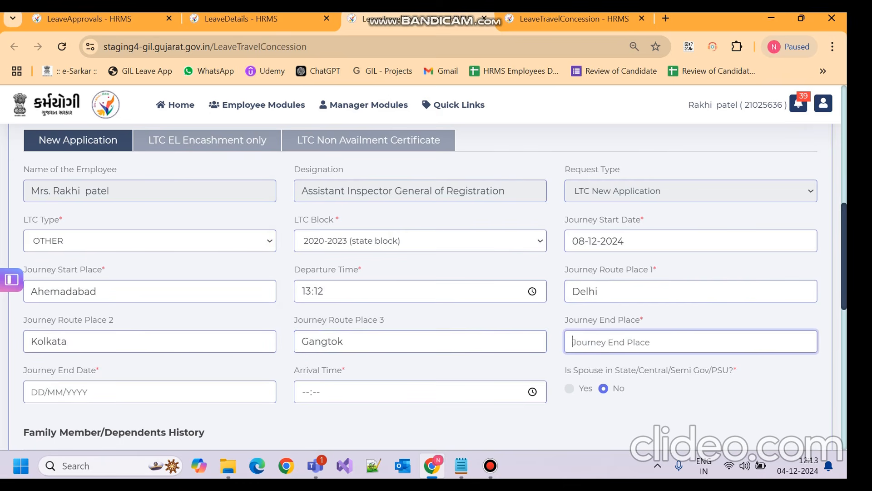
type("Ahmedabad")
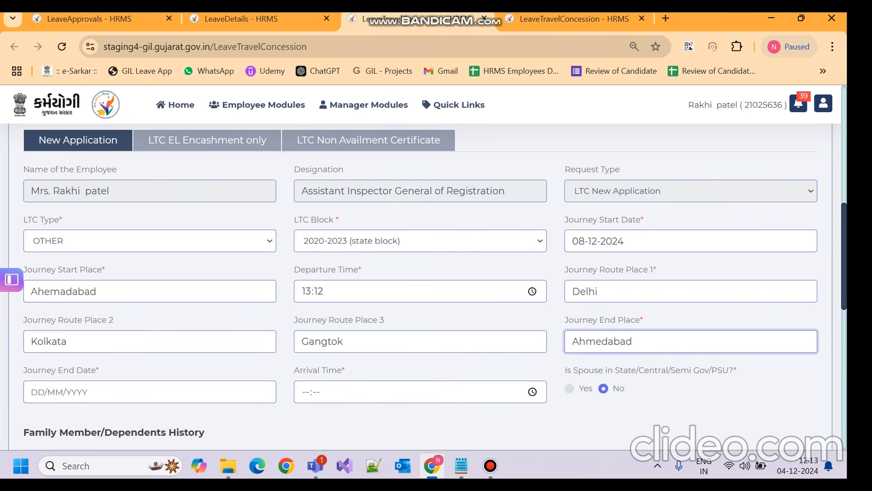
scroll(435, 285, "down", 3)
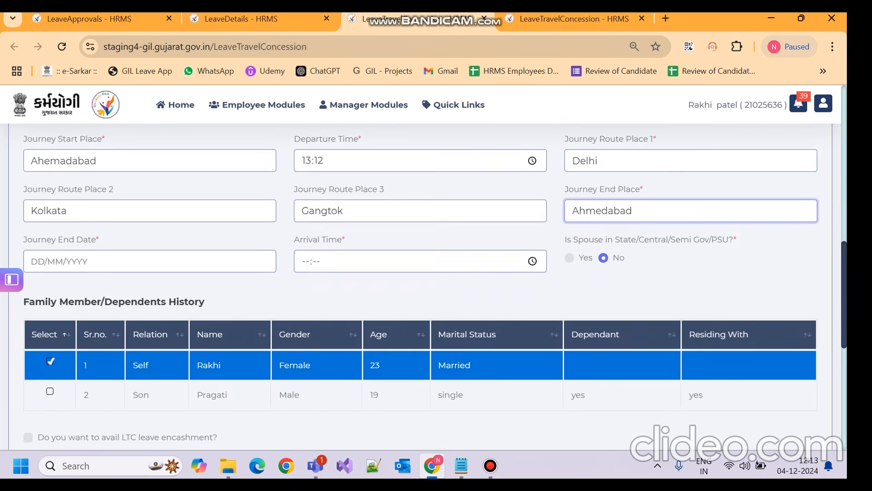
Step: Enter journey end 14-12-2024 and arrival 01:00, and answer Yes to spouse in government service
left_click(122, 262)
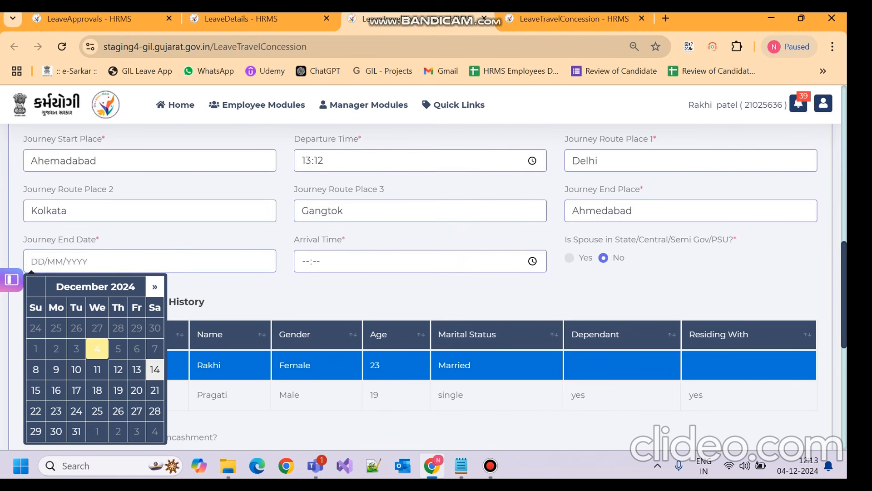
left_click(154, 369)
left_click(316, 262)
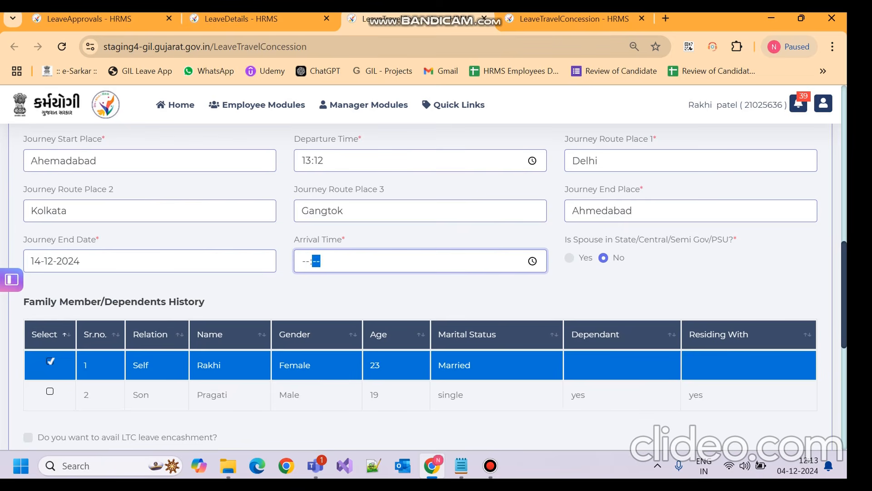
left_click(306, 261)
type("0100")
scroll(434, 285, "down", 1)
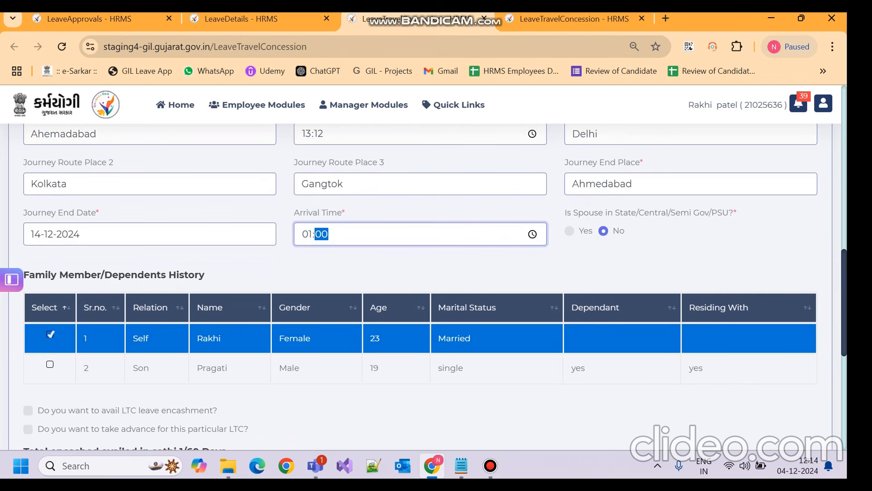
left_click(569, 231)
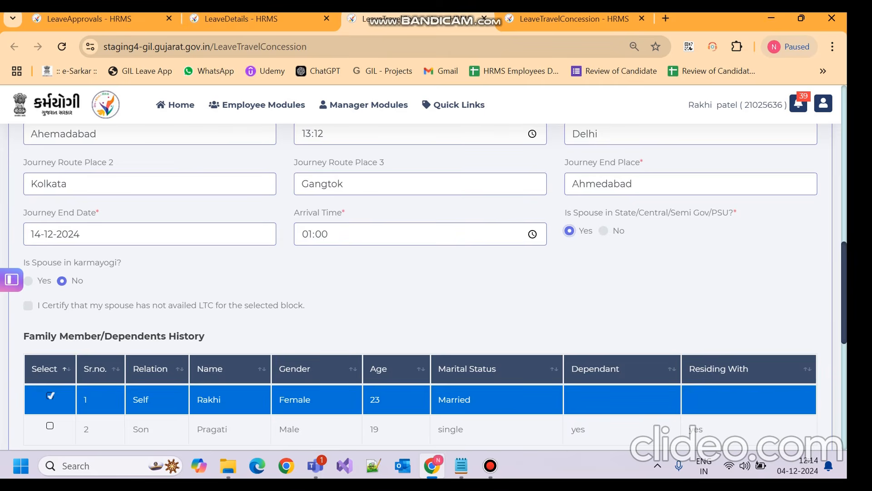
Step: Mark the spouse as a Karmayogi employee and correct her employee number until her name appears
left_click(28, 281)
left_click(348, 285)
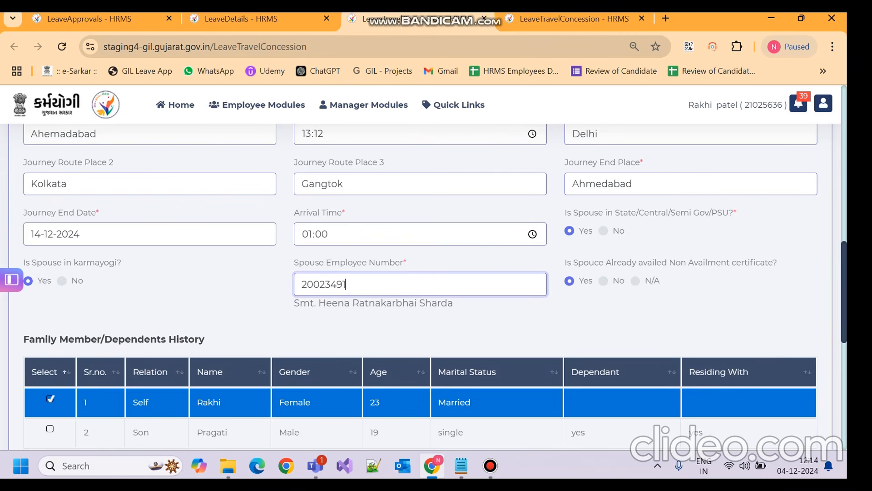
key("BackSpace")
type("0")
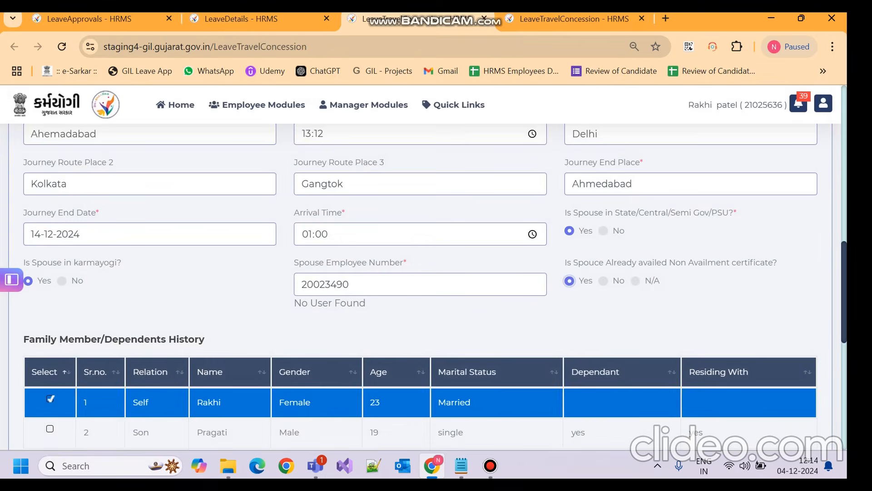
left_click(351, 285)
key("BackSpace")
type("1")
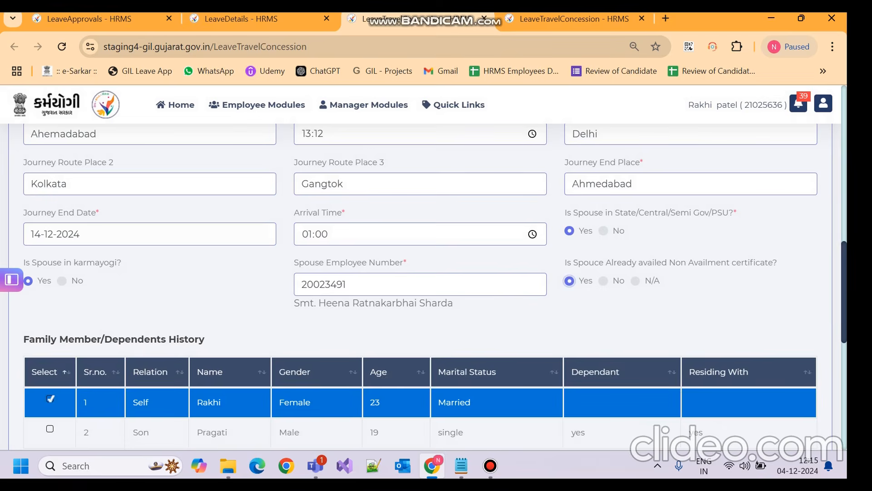
scroll(435, 283, "down", 4)
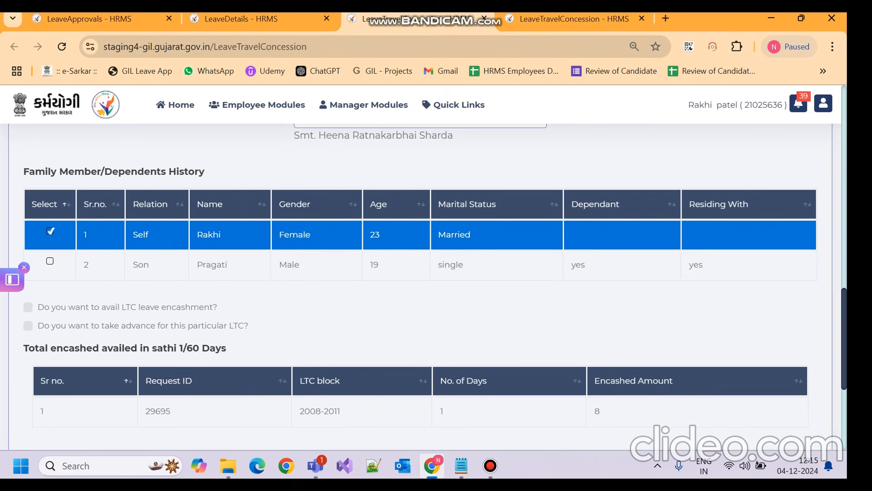
Step: Include the son and claim 10 days' LTC encashment with basic pay 500000 and DA 20000
left_click(50, 262)
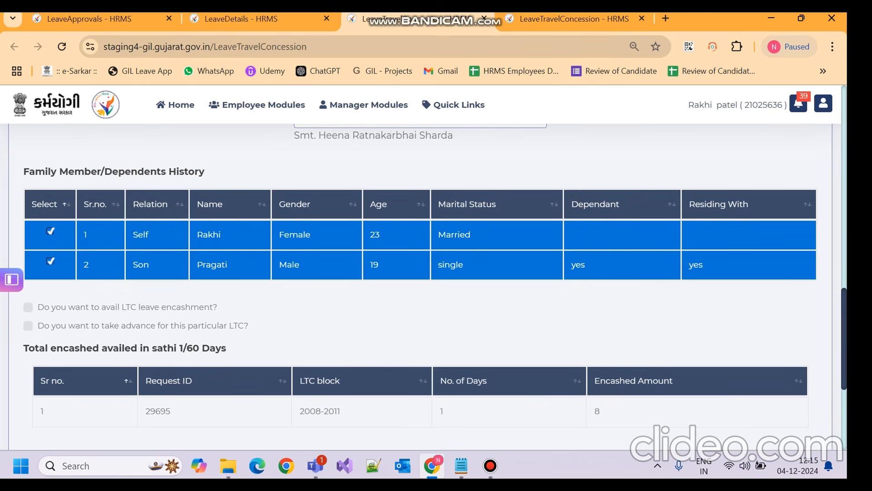
scroll(435, 287, "down", 2)
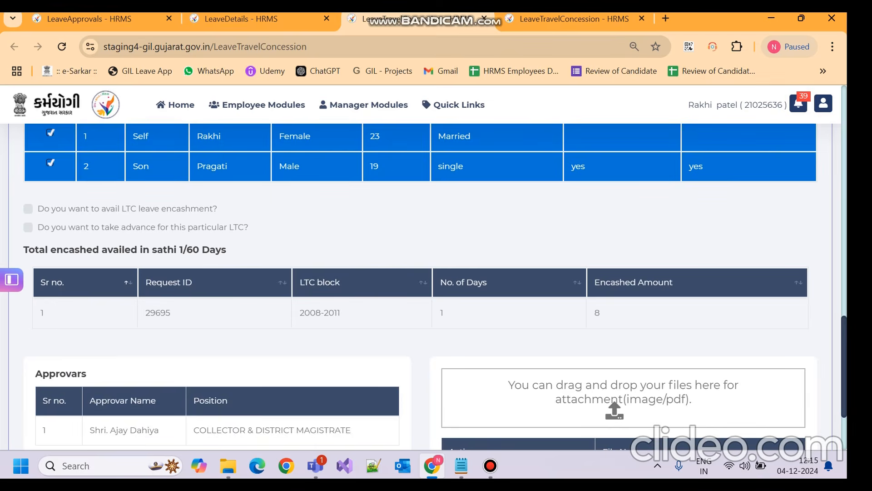
left_click(28, 208)
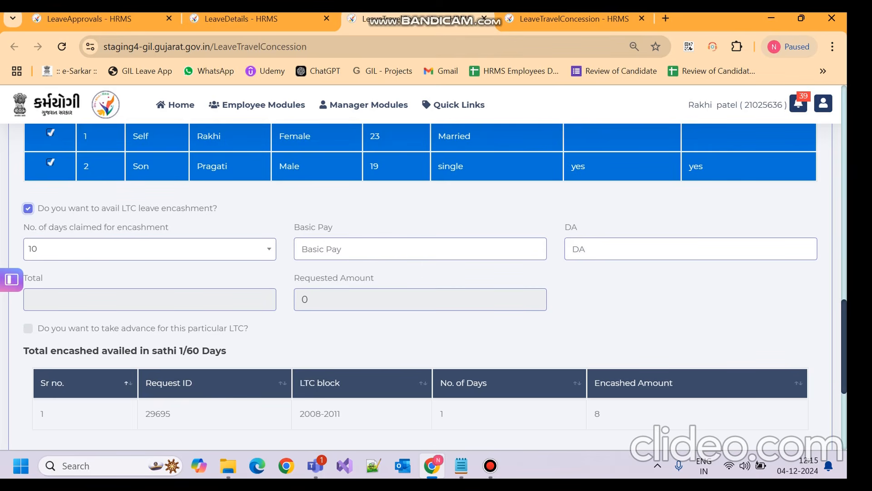
left_click(149, 249)
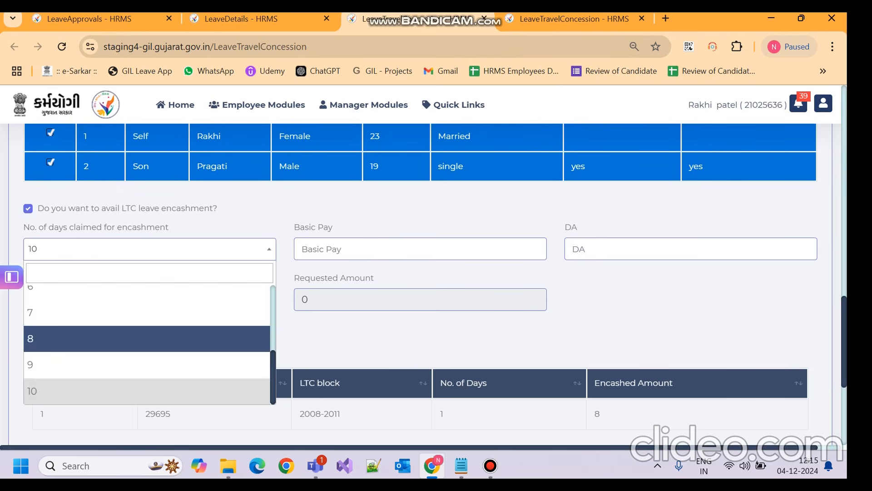
left_click(149, 248)
left_click_drag(24, 227, 334, 228)
left_click(319, 249)
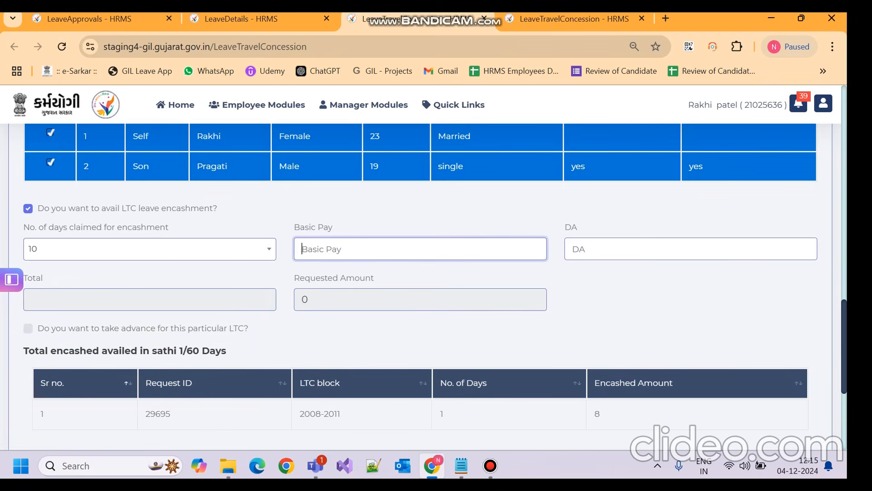
type("500000")
key("Tab")
type("2000")
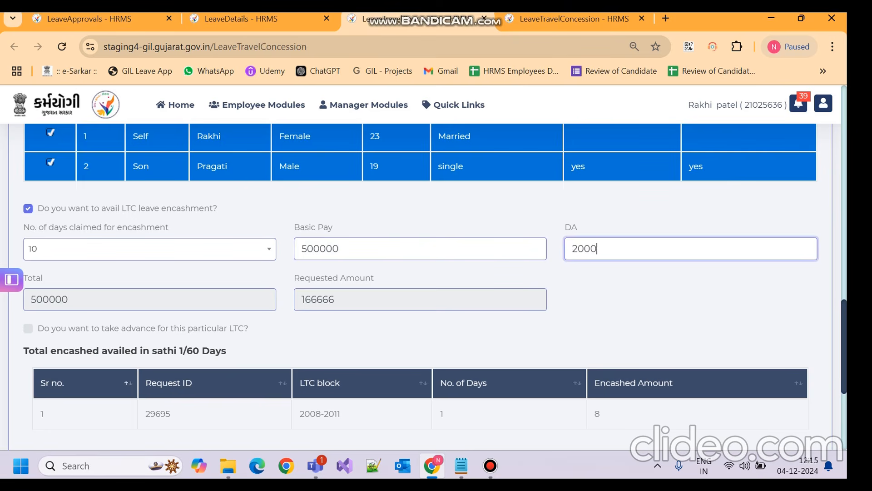
type("0")
key("Tab")
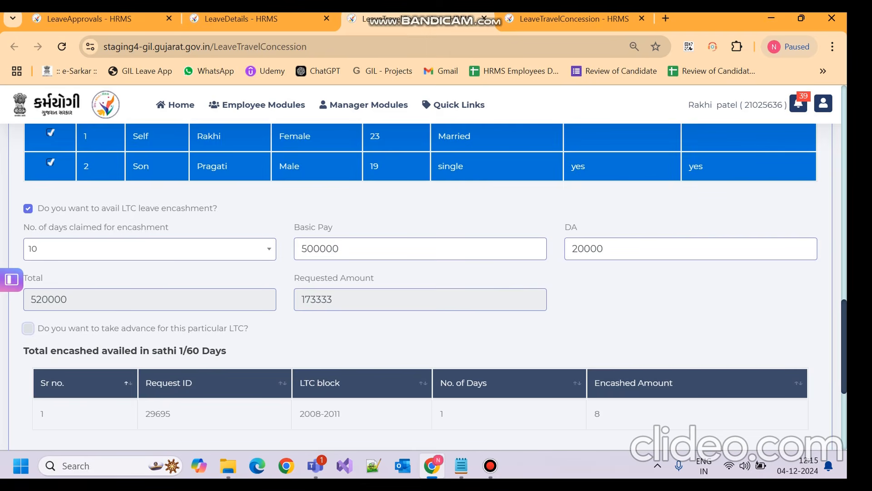
Step: Request an advance of 20000, with 20000 estimated amount per person
scroll(435, 287, "down", 1)
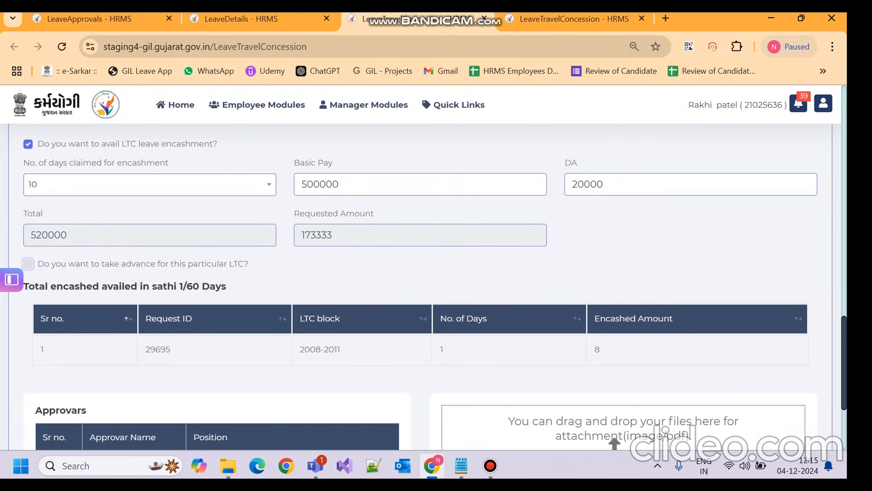
key("space")
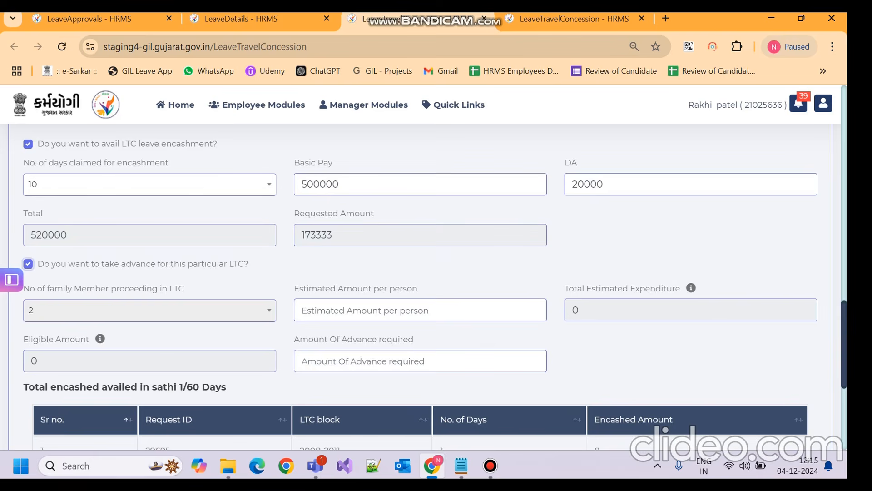
left_click(420, 310)
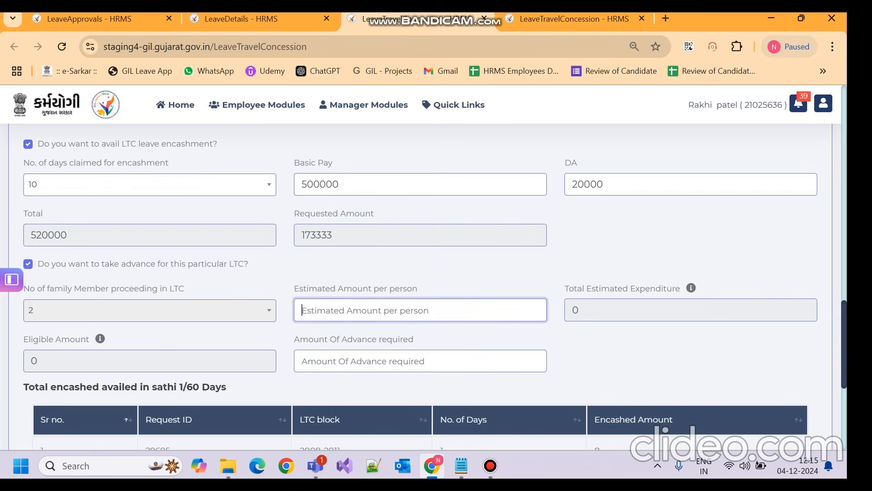
type("20000")
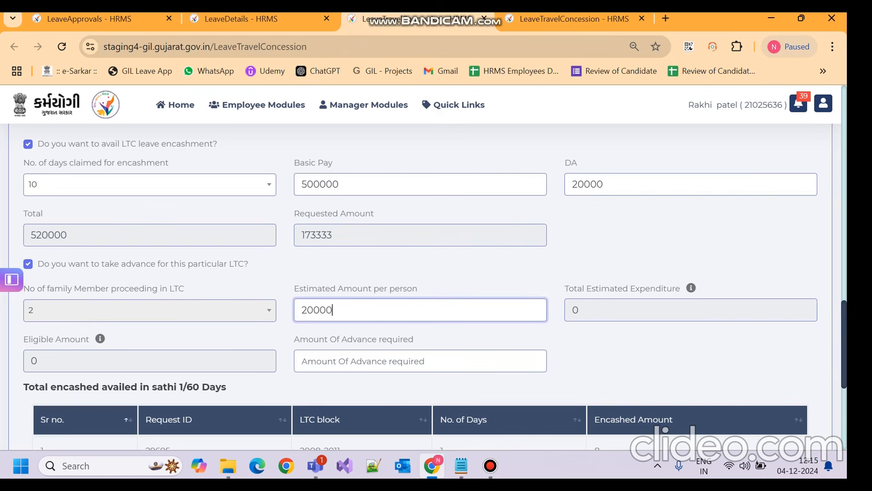
key("Tab")
type("20000")
key("Tab")
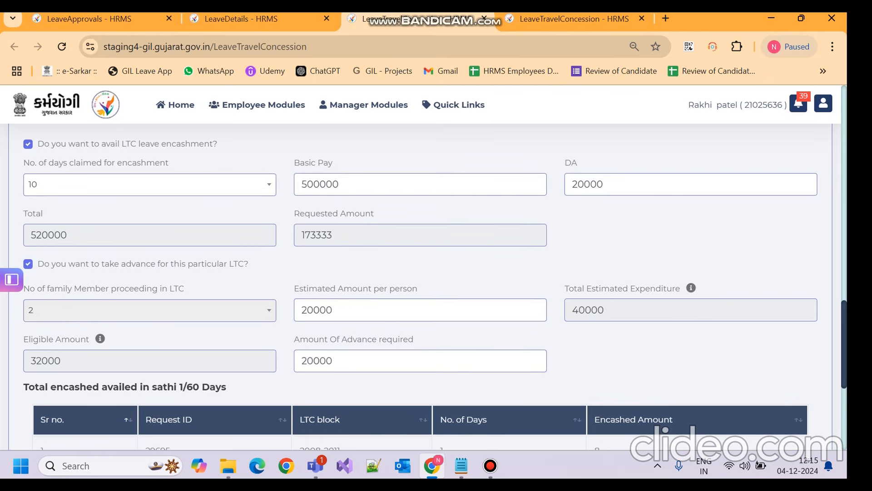
scroll(611, 283, "down", 5)
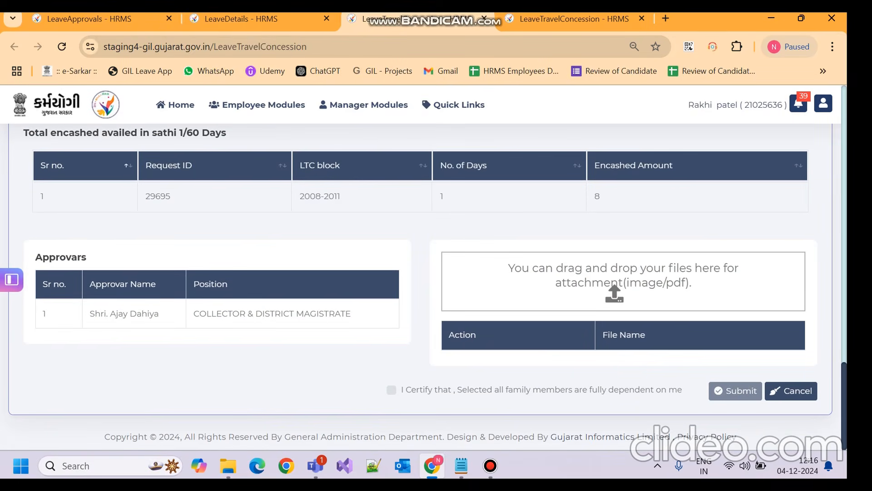
Step: Tick the dependency certification, submit, and dismiss the 'block already has an application' error
left_click(392, 390)
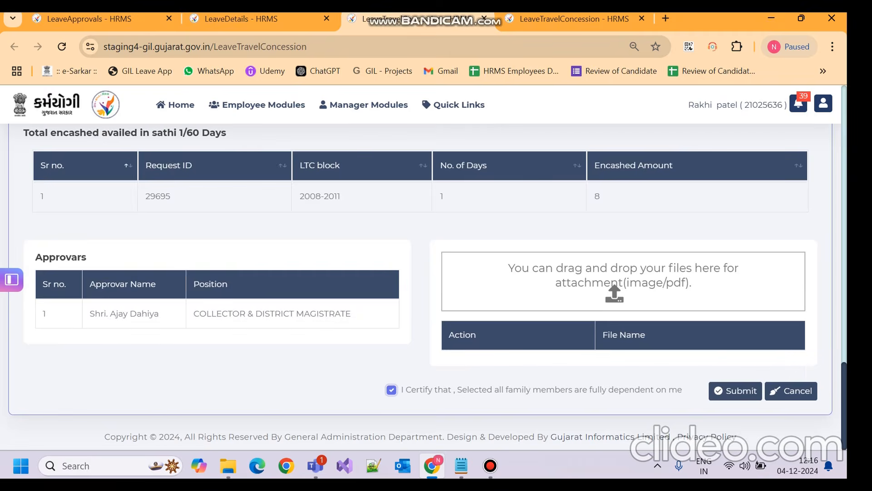
left_click(735, 390)
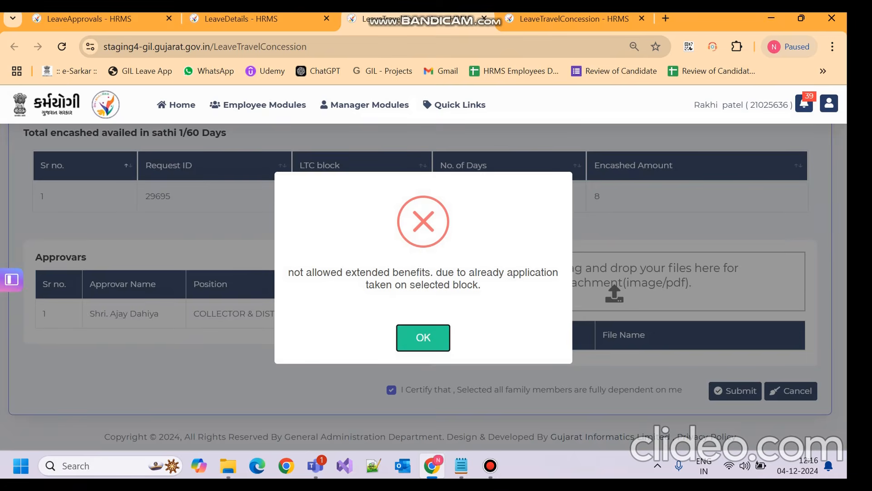
key("Return")
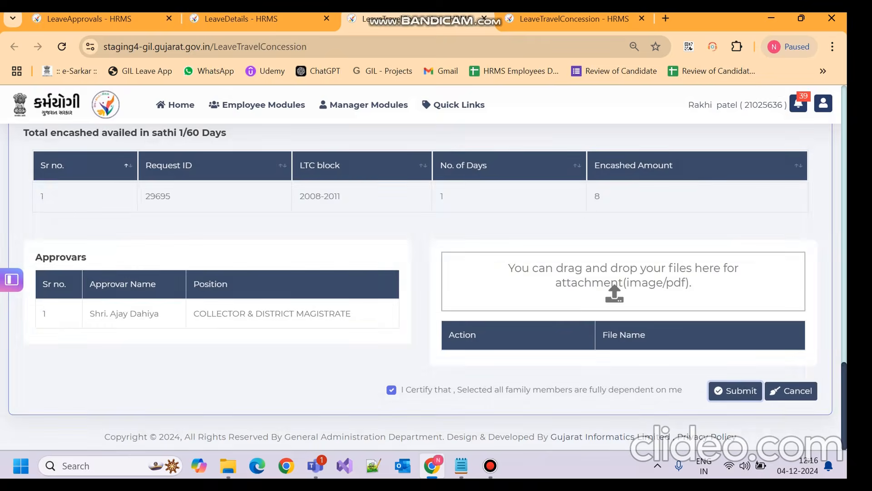
scroll(420, 286, "up", 16)
scroll(420, 286, "down", 1)
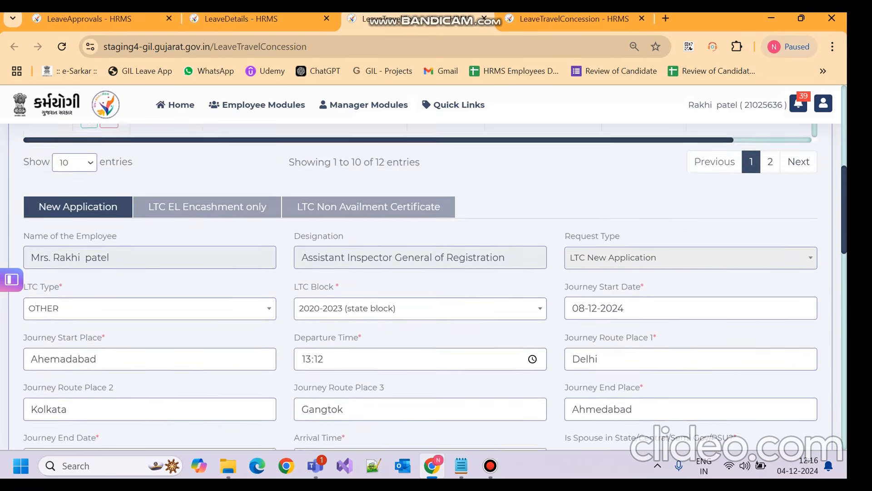
Step: Change the LTC block to 2024-2027 (state block), resubmit, and dismiss the sub block 1 error
left_click(420, 269)
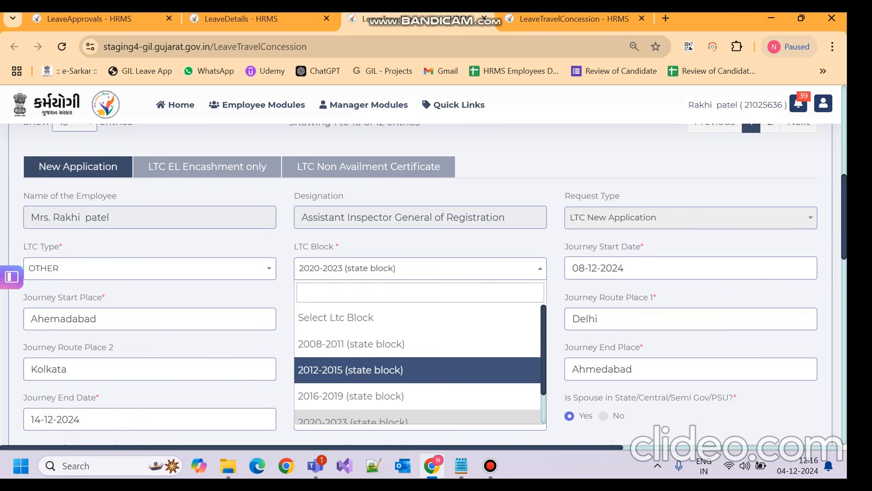
scroll(418, 363, "down", 1)
scroll(418, 363, "down", 1)
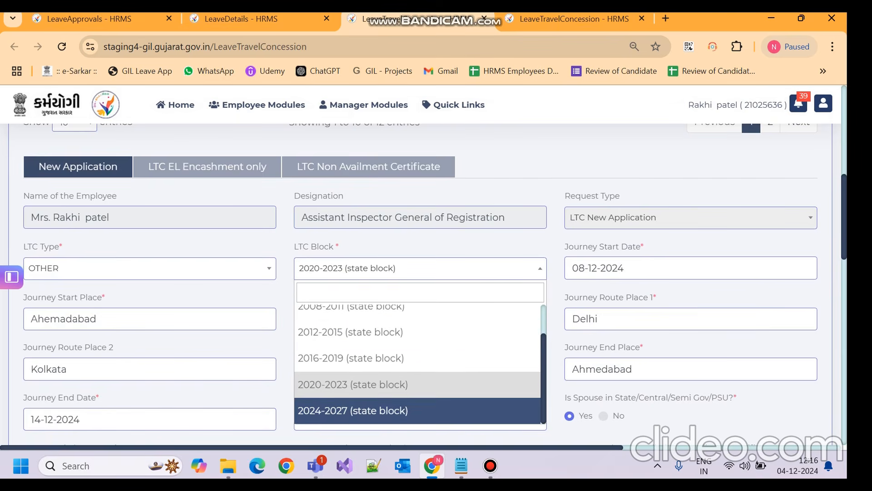
left_click(353, 410)
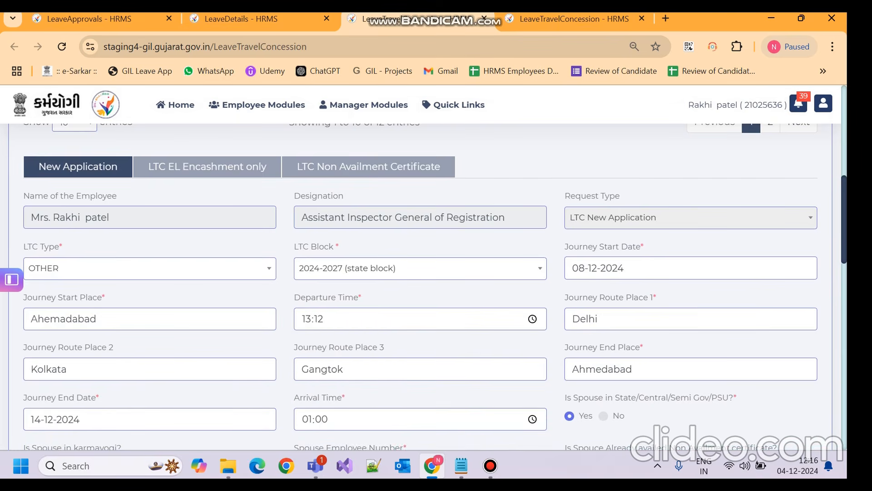
scroll(427, 286, "down", 10)
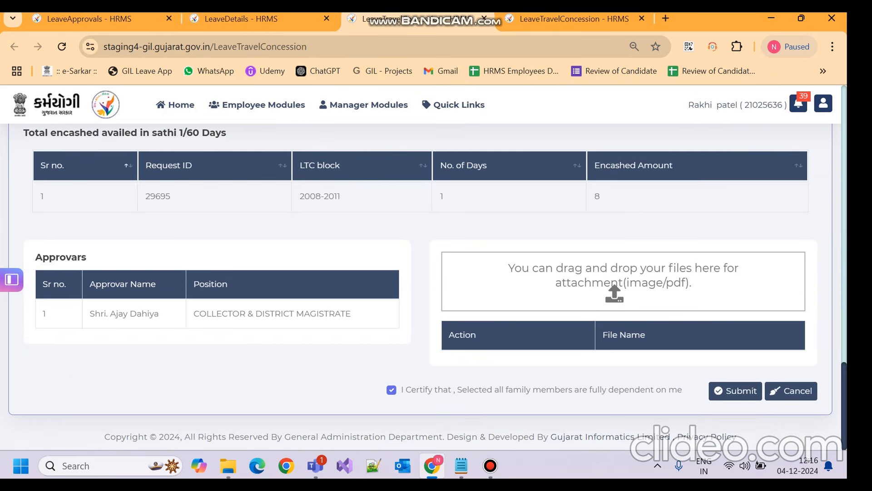
left_click(735, 390)
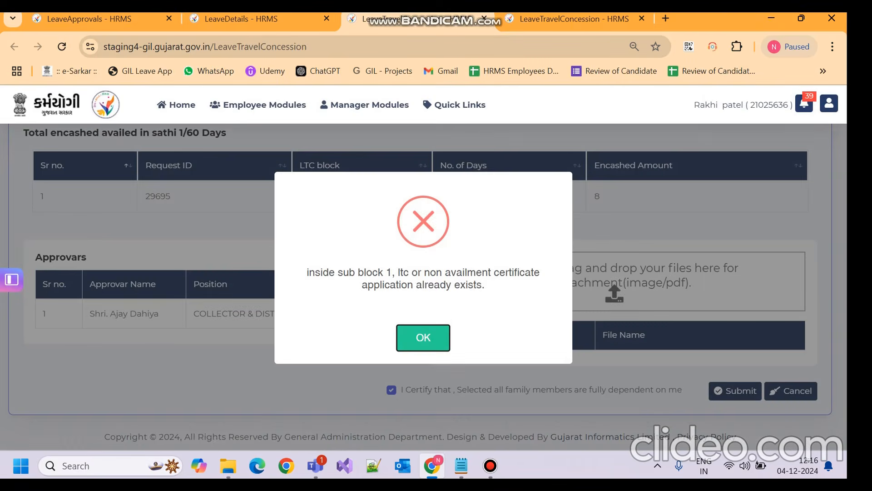
left_click(423, 337)
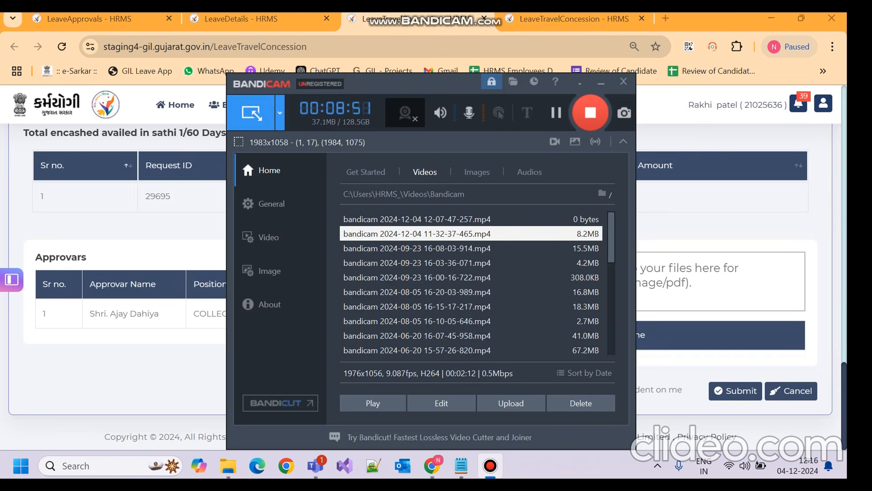
Step: Resubmit the LTC application on the 2024-2027 block and acknowledge the success message
scroll(123, 273, "up", 4)
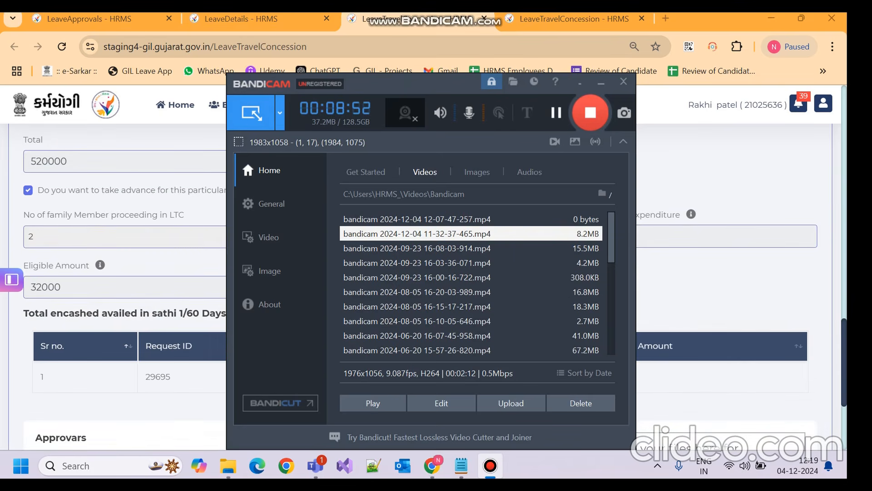
left_click(601, 82)
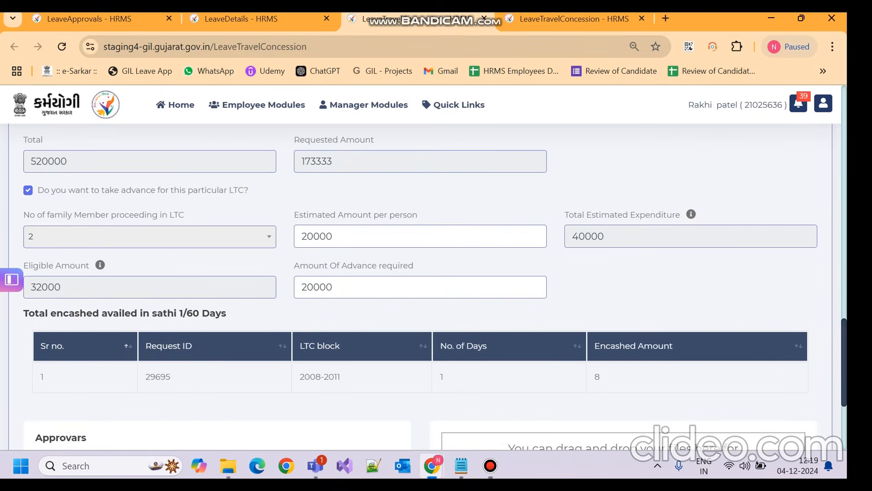
scroll(420, 287, "up", 10)
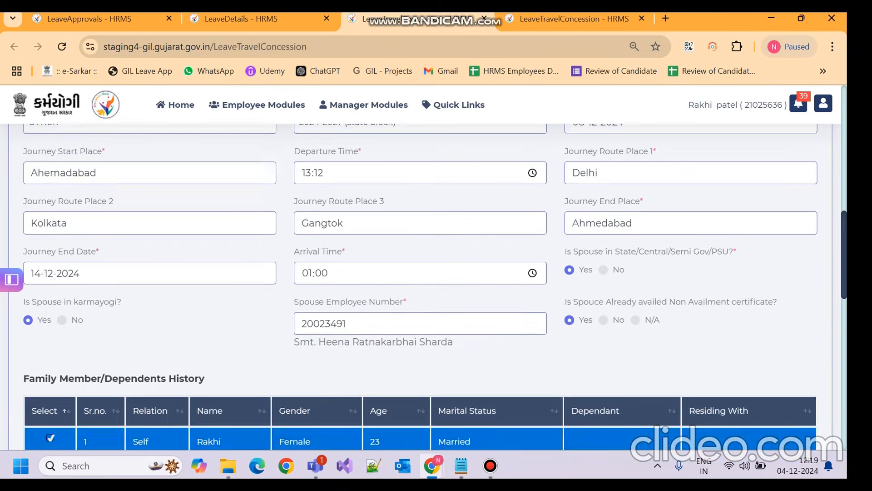
scroll(420, 286, "up", 5)
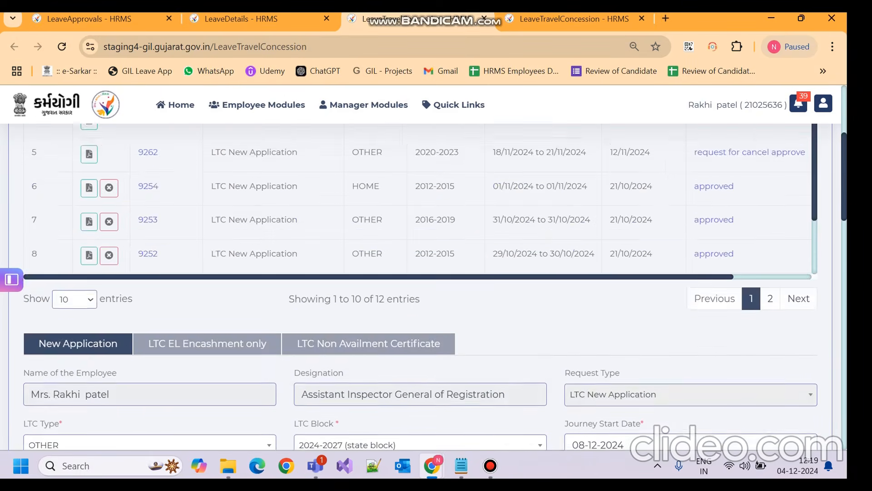
scroll(420, 286, "down", 10)
scroll(420, 286, "down", 8)
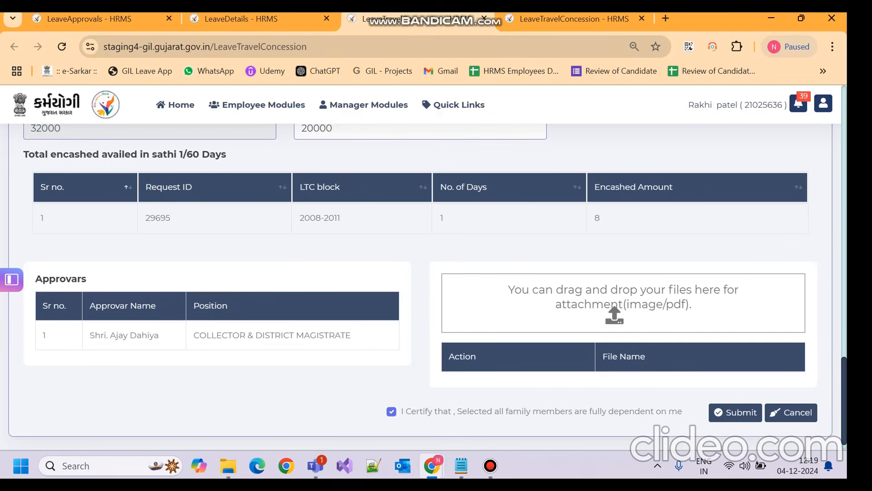
left_click(734, 412)
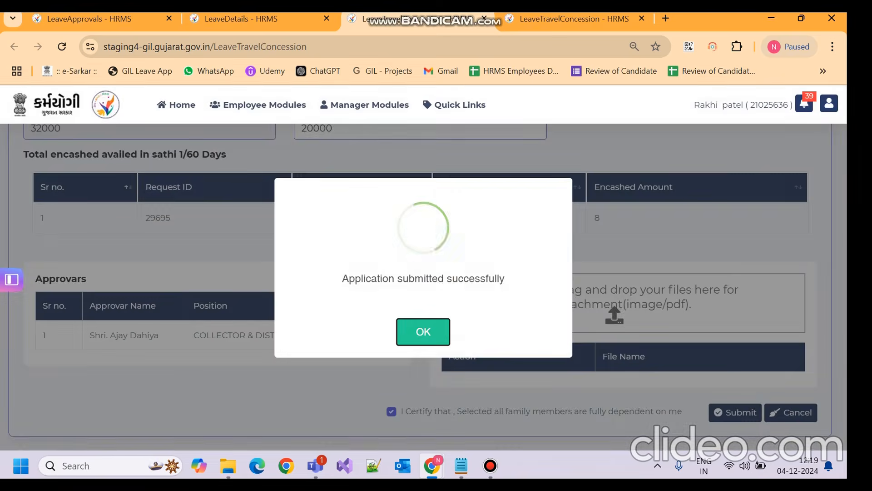
key("Return")
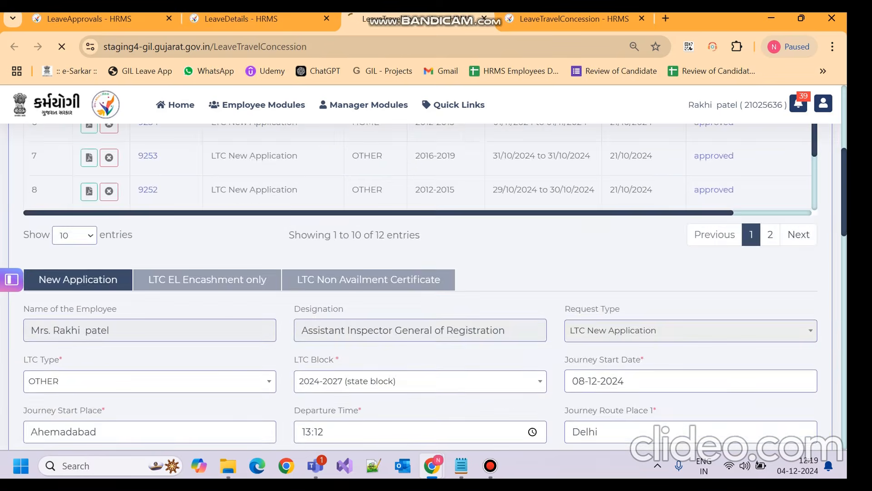
Step: Zoom out the applications list and view approvers of the pending OTHER 2024-2027 application
scroll(427, 286, "up", 6)
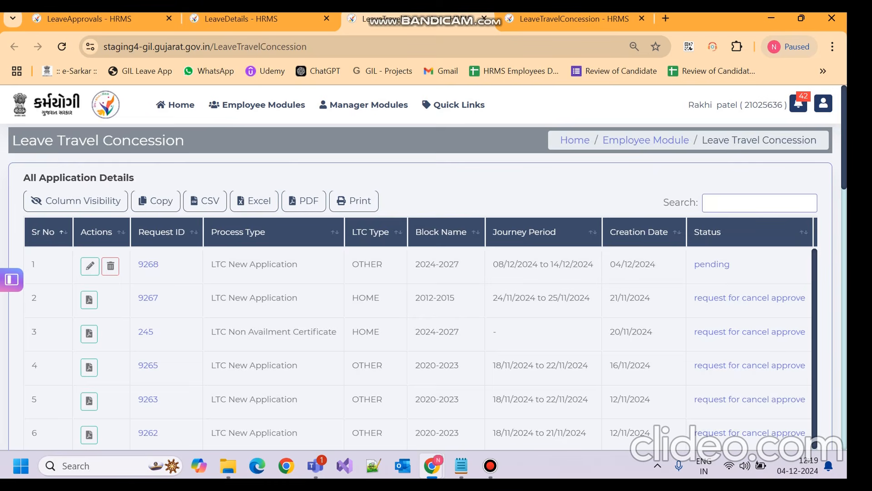
scroll(427, 286, "down", 5)
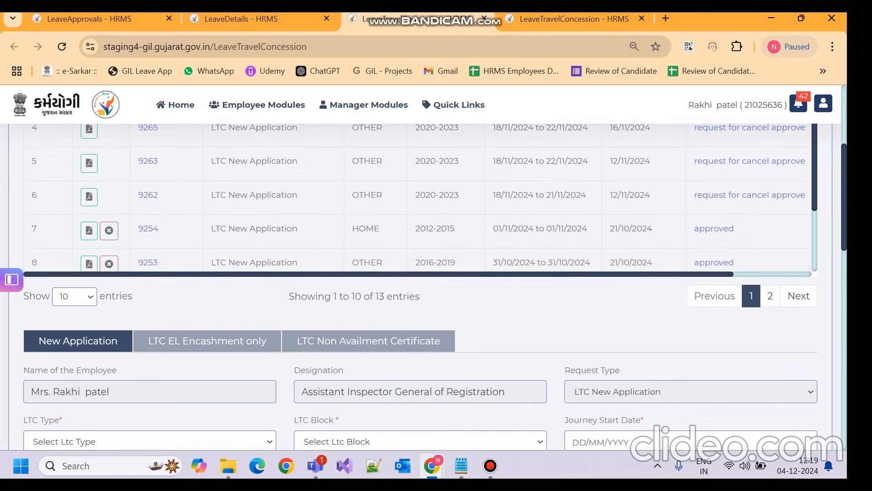
scroll(417, 200, "right", 3)
scroll(427, 287, "up", 5)
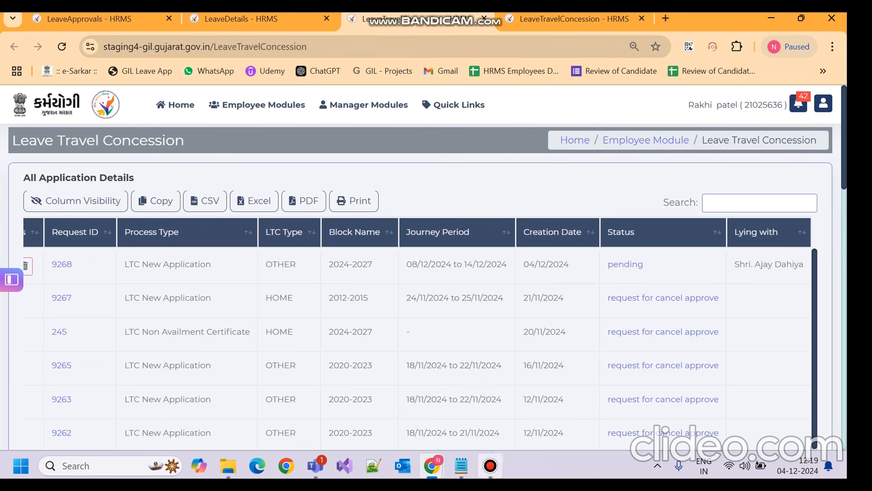
left_click(490, 466)
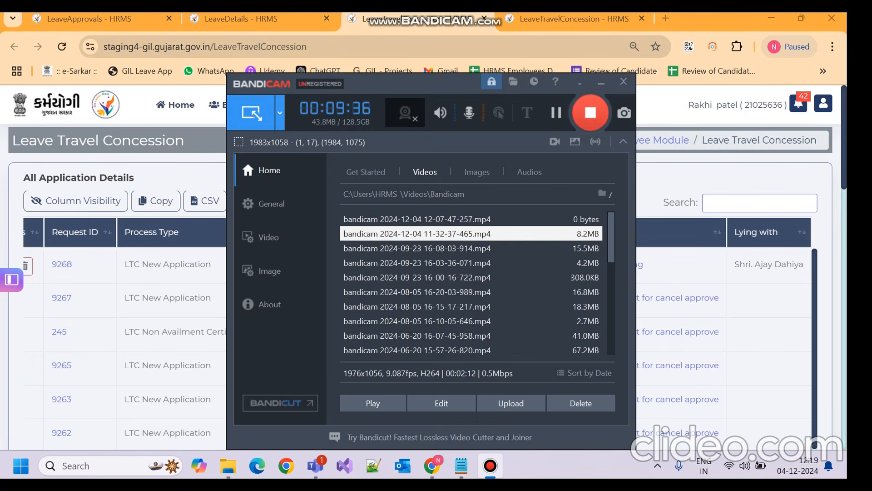
left_click(590, 112)
left_click(590, 112)
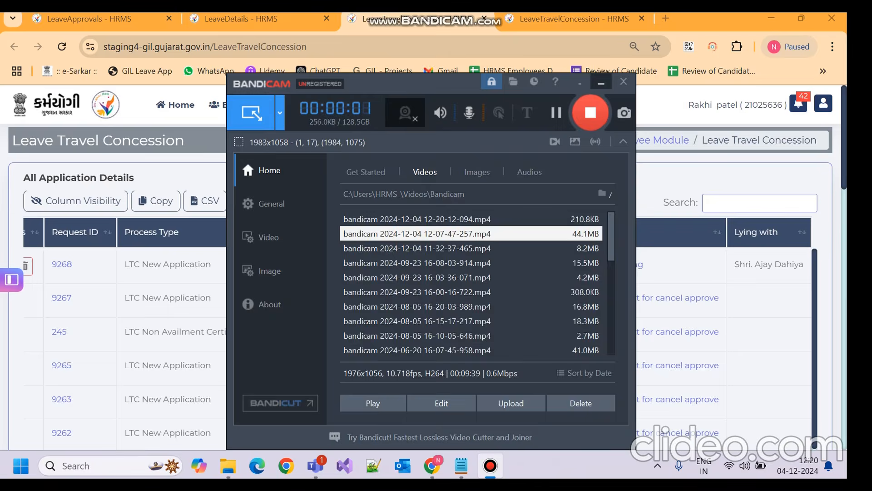
left_click(601, 82)
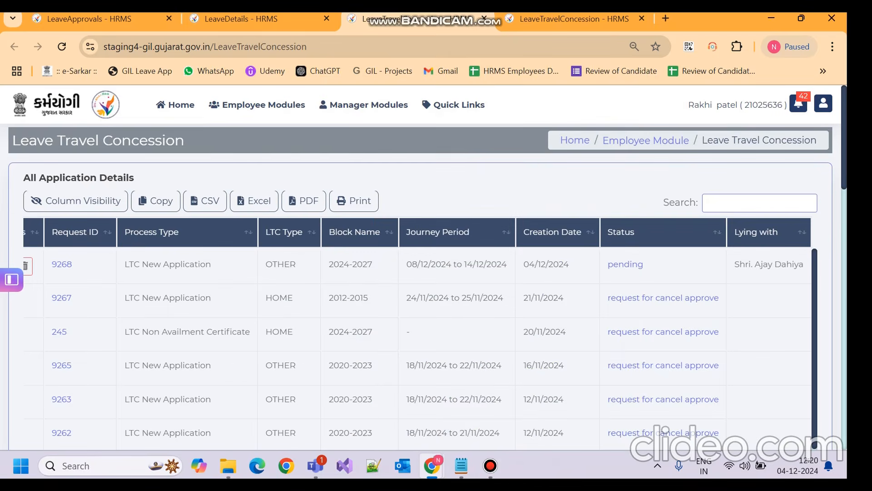
key("ctrl+minus")
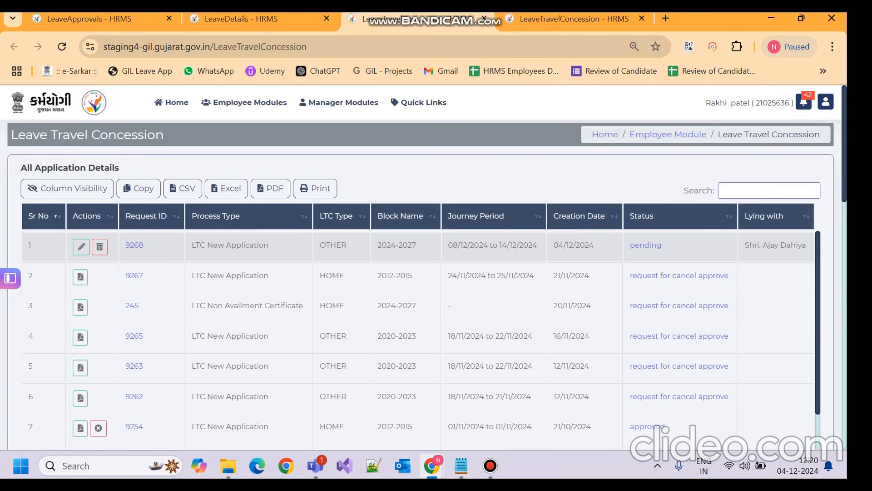
left_click(425, 269)
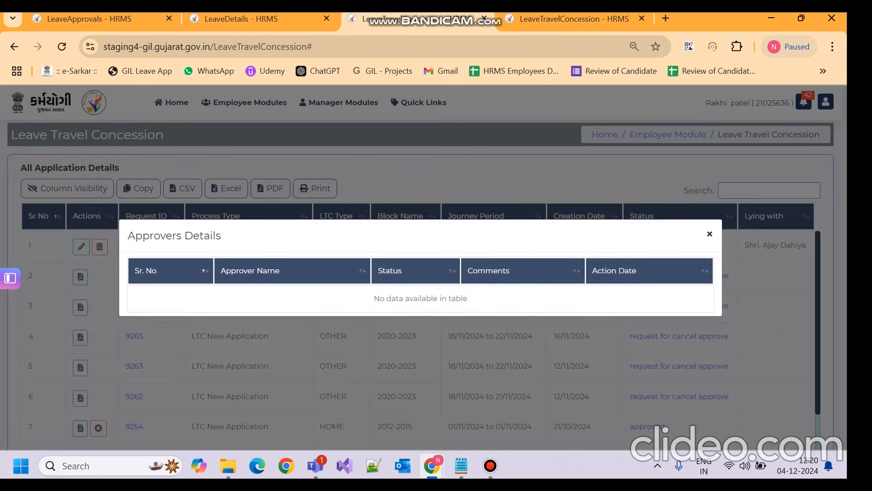
Step: Close the approvers popup, review LTC application 9268's details, then scroll to the New Application form
left_click(709, 234)
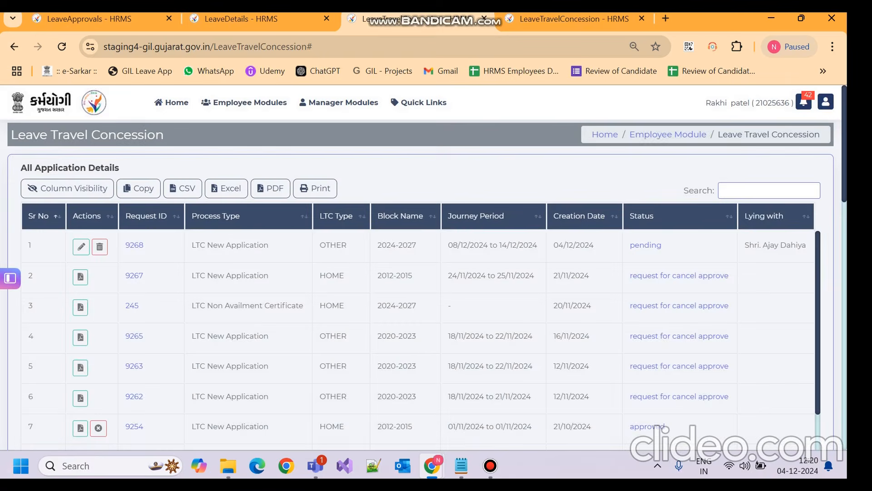
scroll(100, 241, "down", 3)
scroll(100, 241, "up", 2)
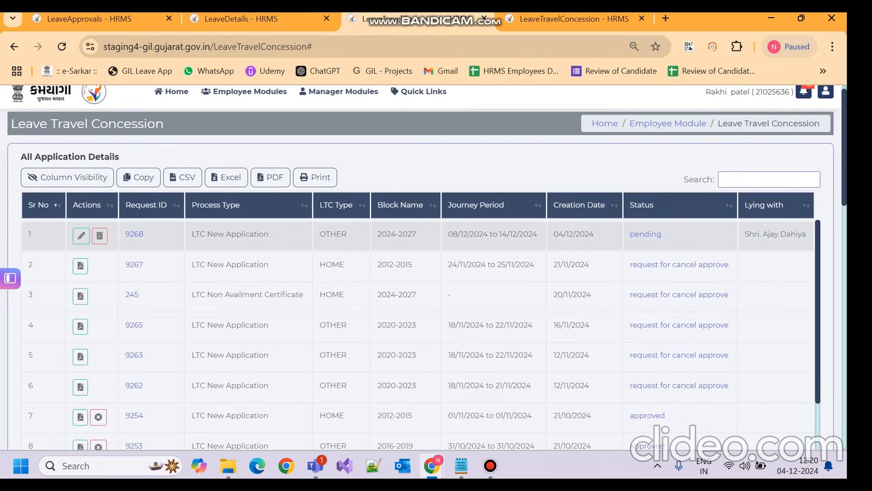
left_click(81, 235)
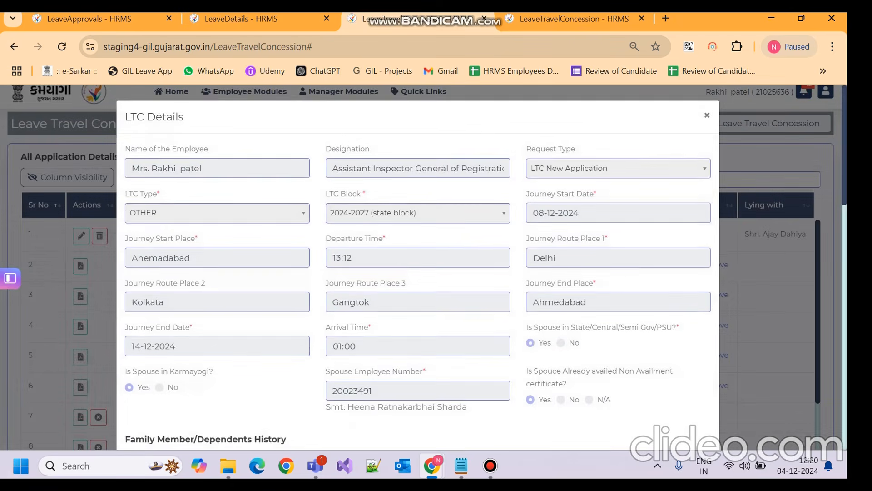
scroll(418, 273, "down", 8)
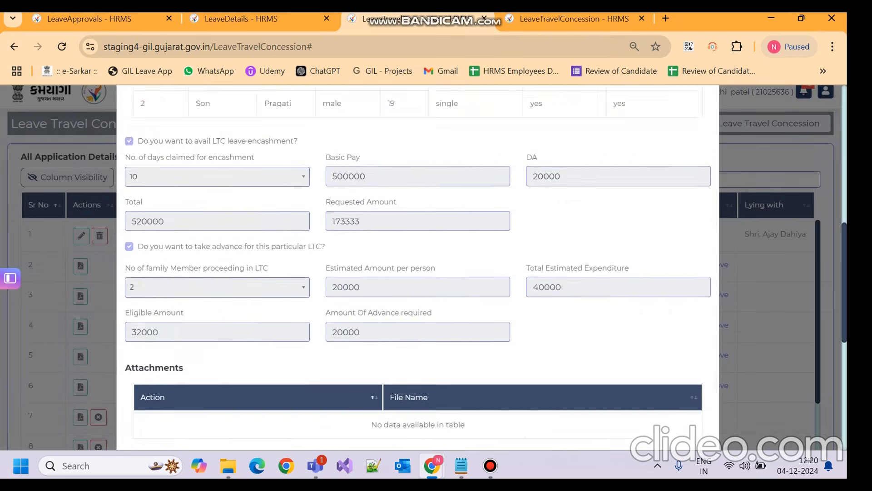
scroll(417, 272, "down", 3)
scroll(417, 273, "up", 10)
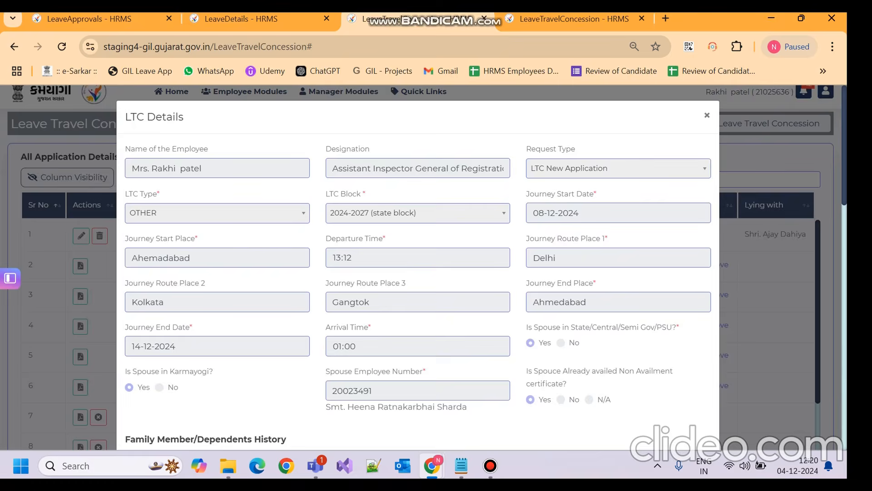
left_click(706, 115)
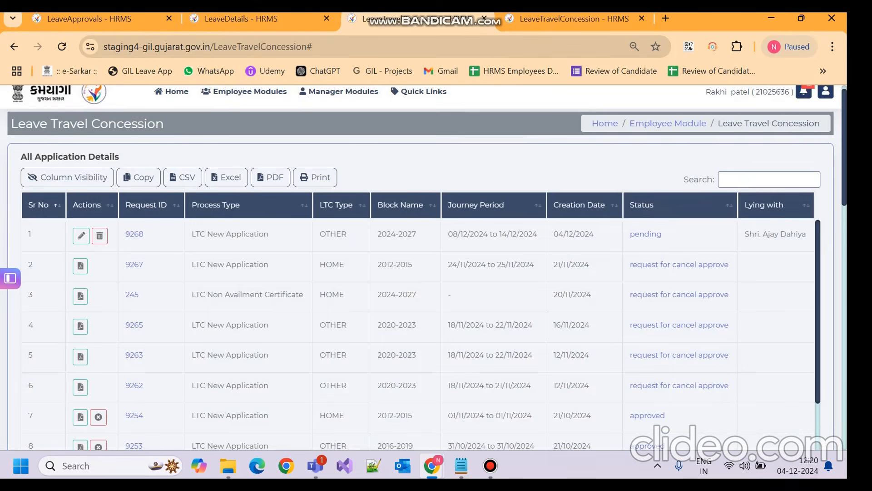
scroll(434, 278, "down", 9)
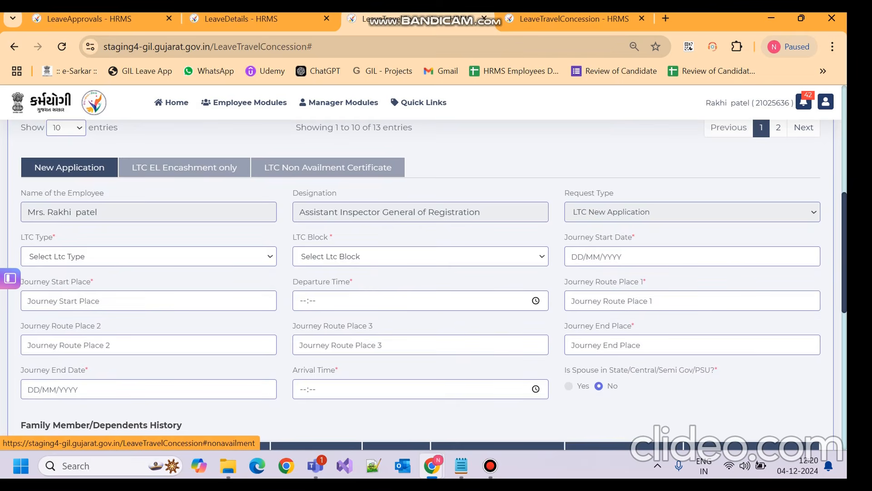
Step: Submit a Non Availment Certificate request with LTC type OTHER and block 2020-2023 (state block)
left_click(327, 167)
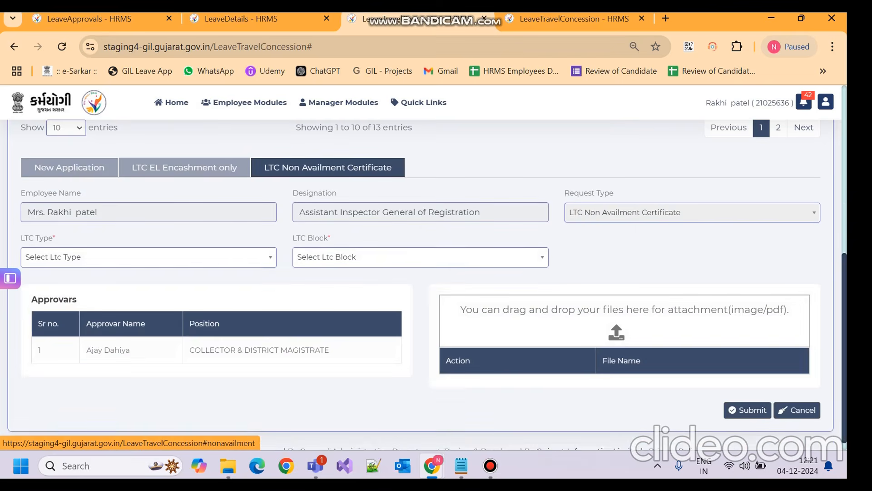
left_click(146, 256)
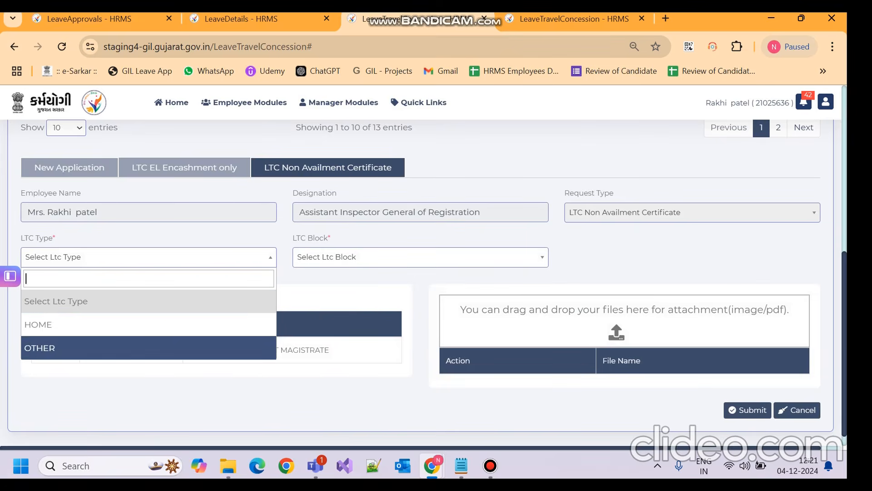
key("Up")
key("Down")
key("Return")
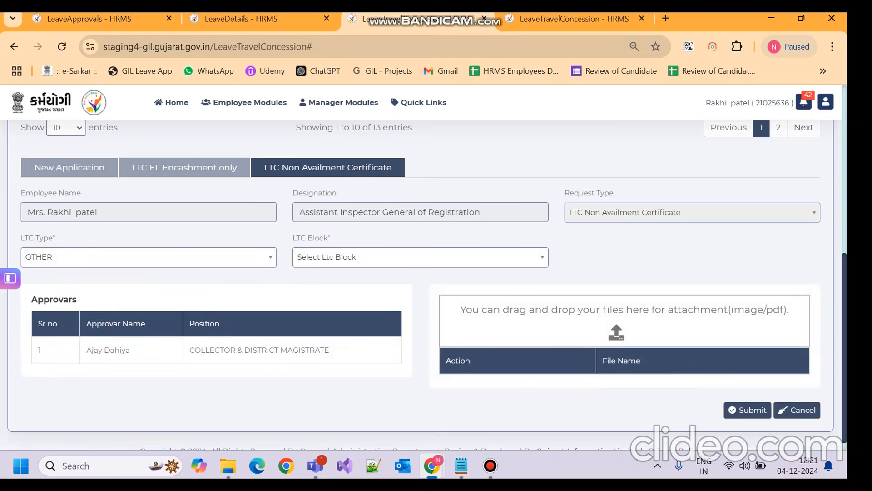
left_click(420, 257)
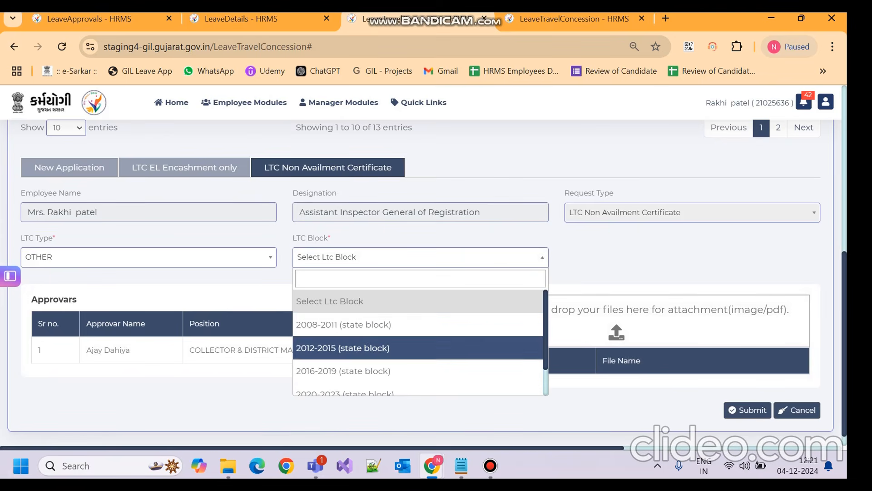
key("Up")
key("Down")
key("Down")
key("Down")
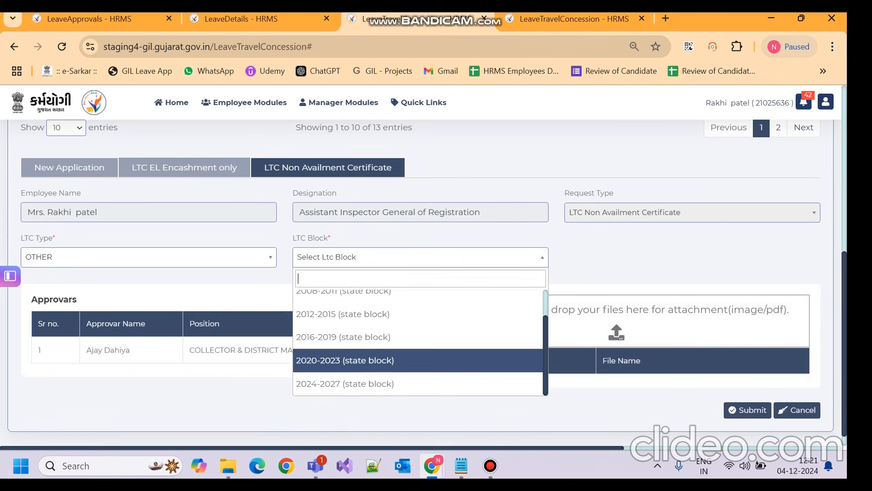
key("Return")
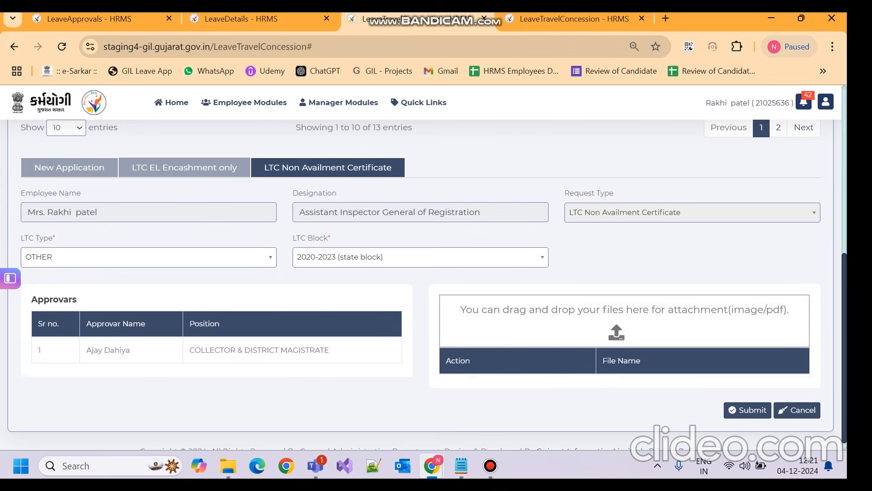
left_click(747, 410)
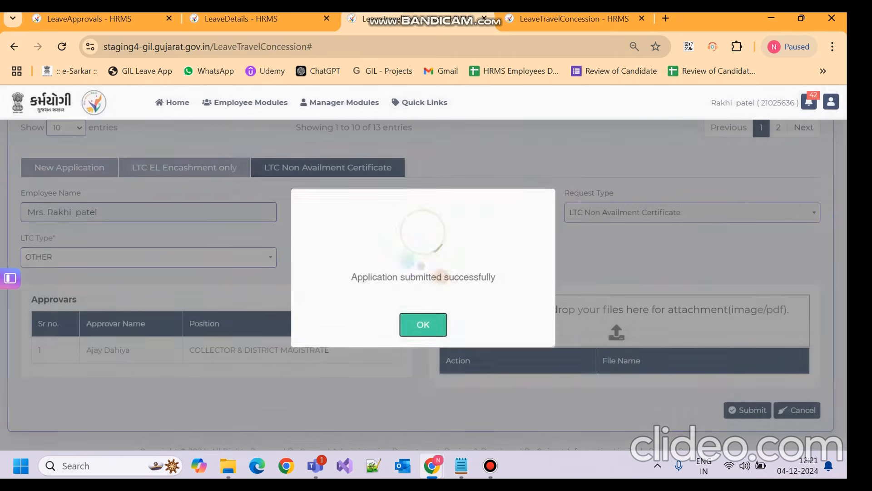
Step: Dismiss the submission message and delete Non Availment Certificate application 246 from the list
key("Return")
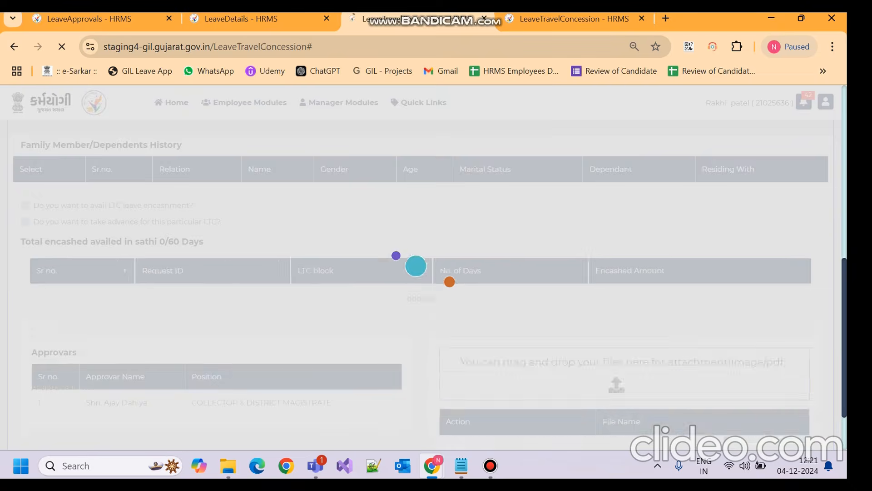
scroll(421, 272, "up", 5)
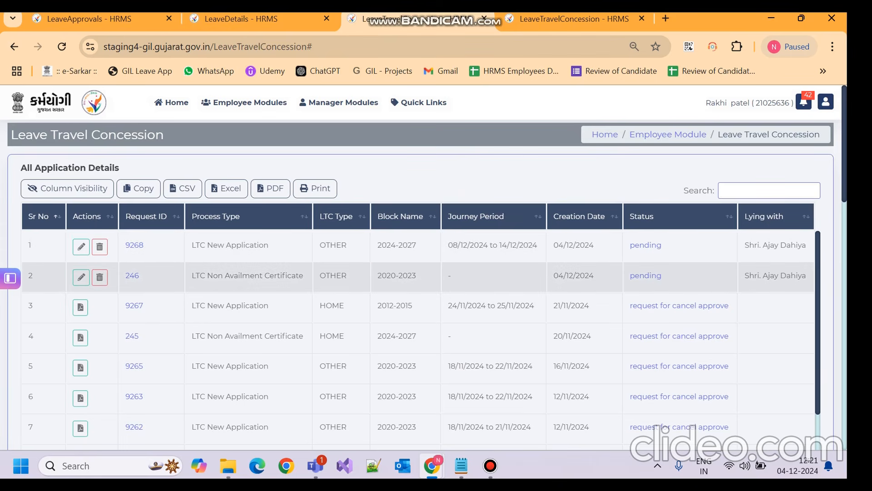
left_click_drag(192, 275, 303, 276)
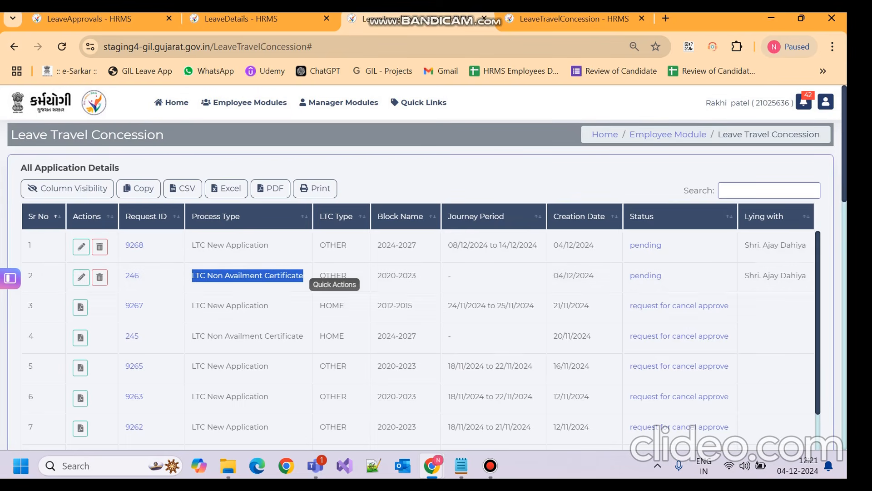
left_click(99, 276)
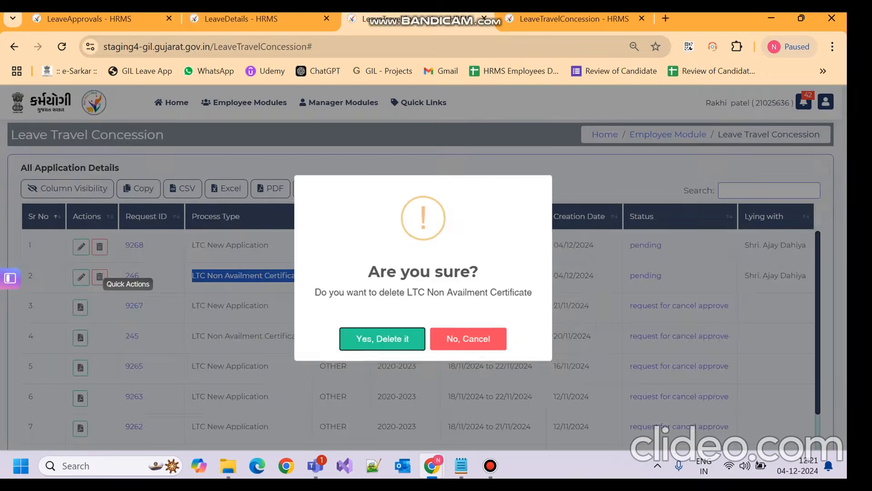
left_click(381, 340)
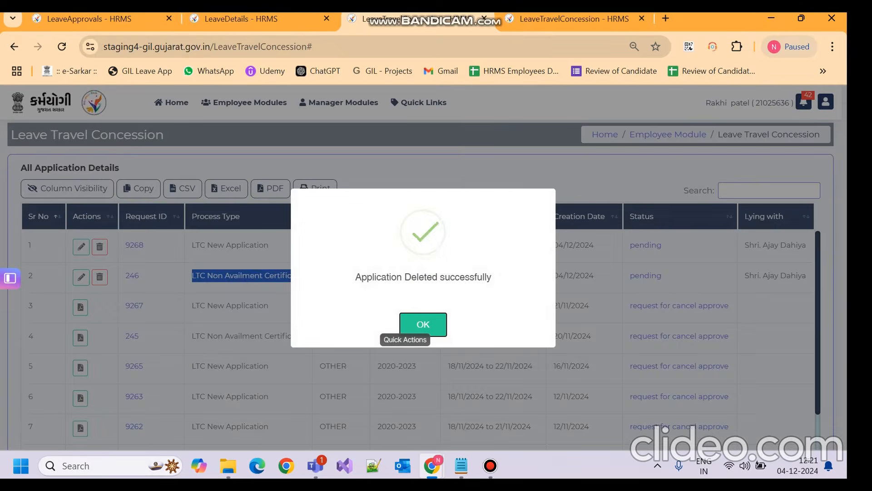
left_click(416, 323)
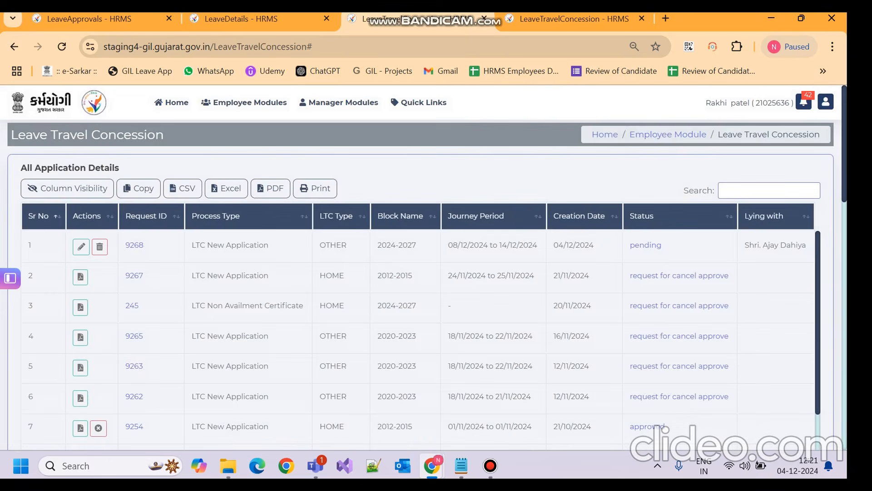
Step: Switch to the LTC EL Encashment only form and place the cursor in the Order Number field
scroll(420, 285, "down", 11)
scroll(420, 285, "up", 9)
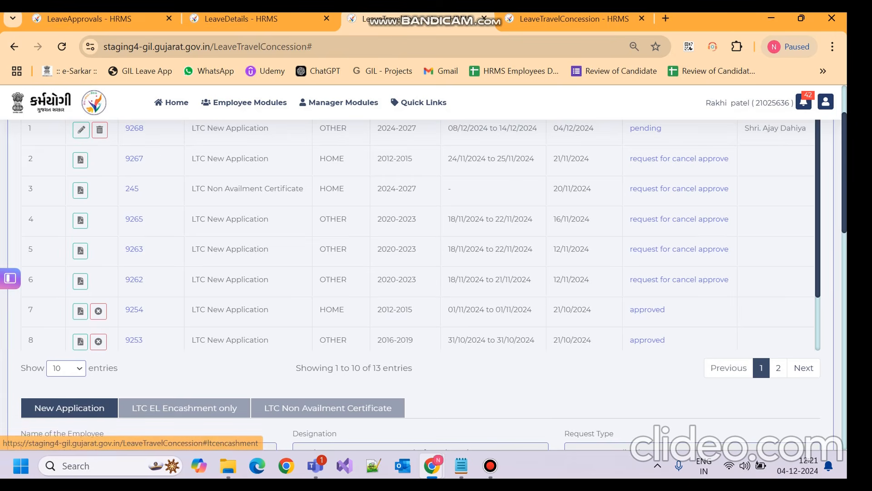
left_click(184, 407)
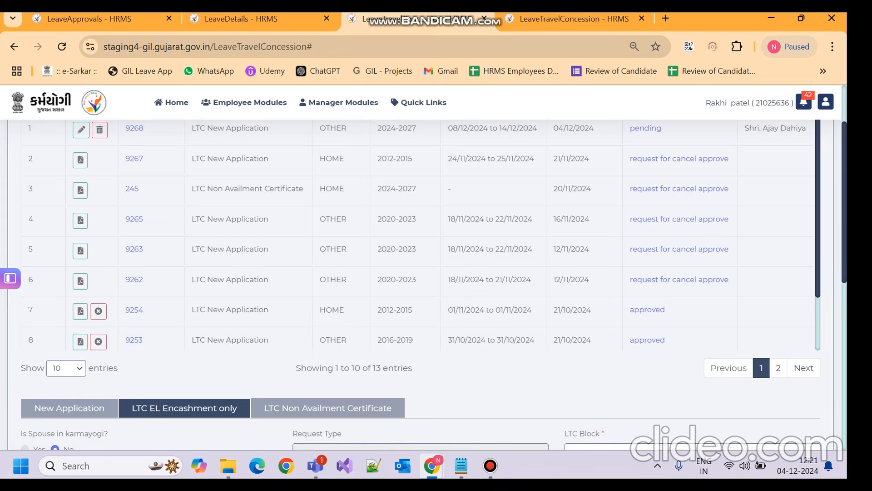
scroll(421, 285, "down", 3)
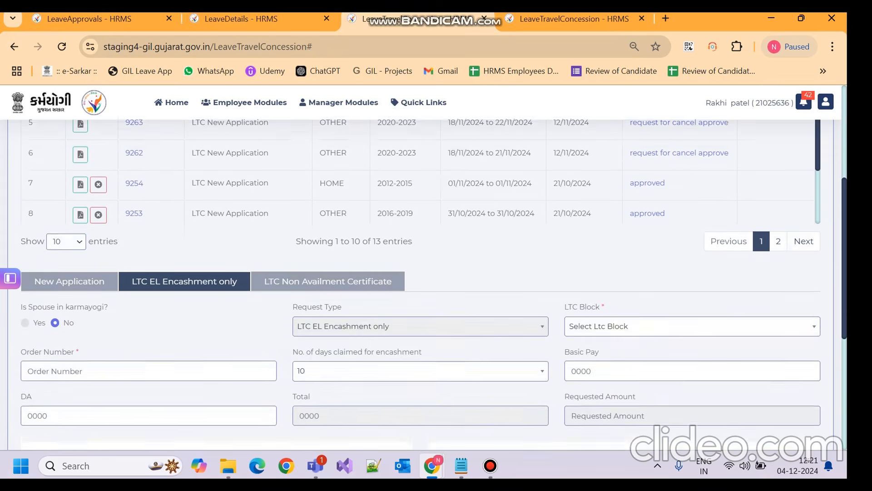
scroll(420, 285, "down", 1)
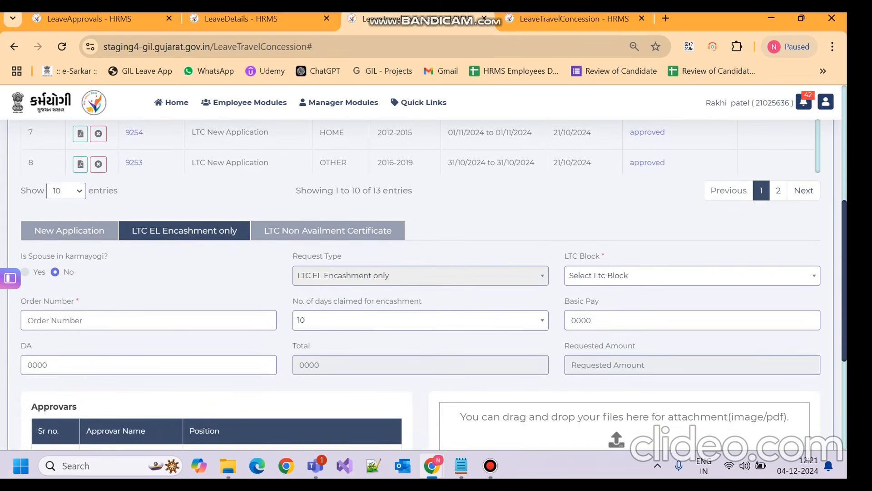
left_click(28, 319)
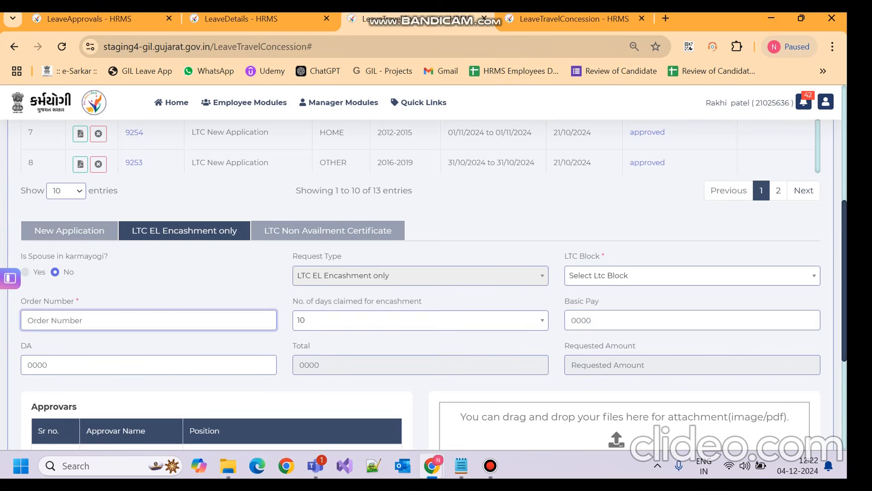
Step: Keep 10 days claimed for encashment and choose the 2020-2023 state LTC block
left_click(421, 320)
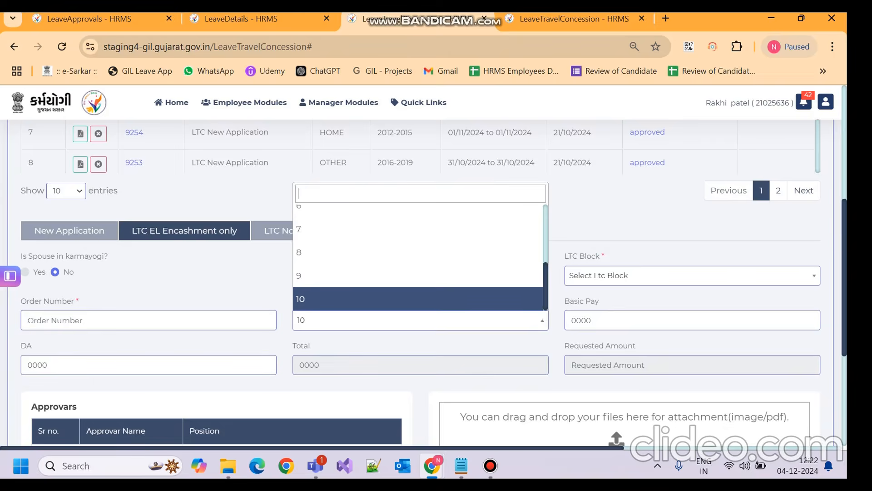
left_click(420, 320)
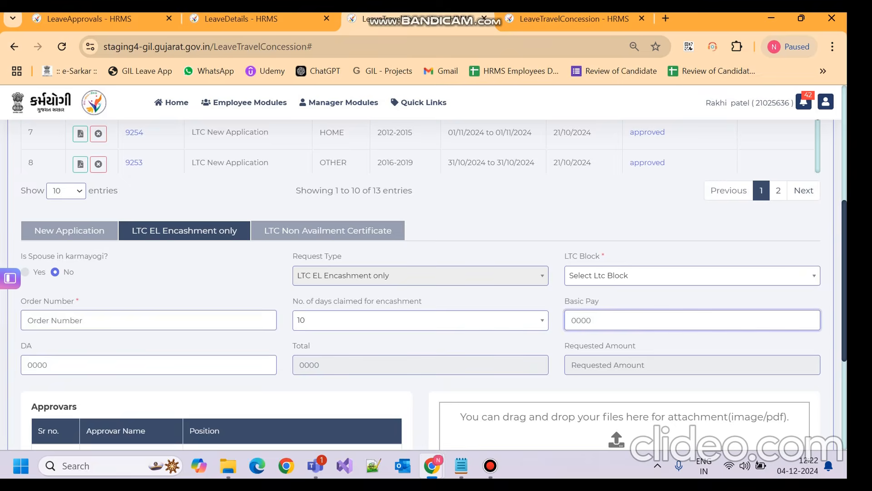
left_click(692, 276)
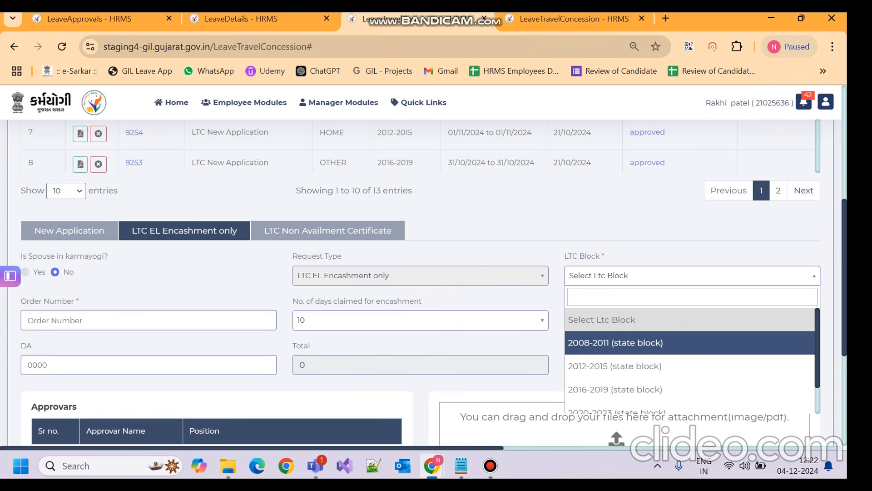
key("Down")
key("Down")
key("Down")
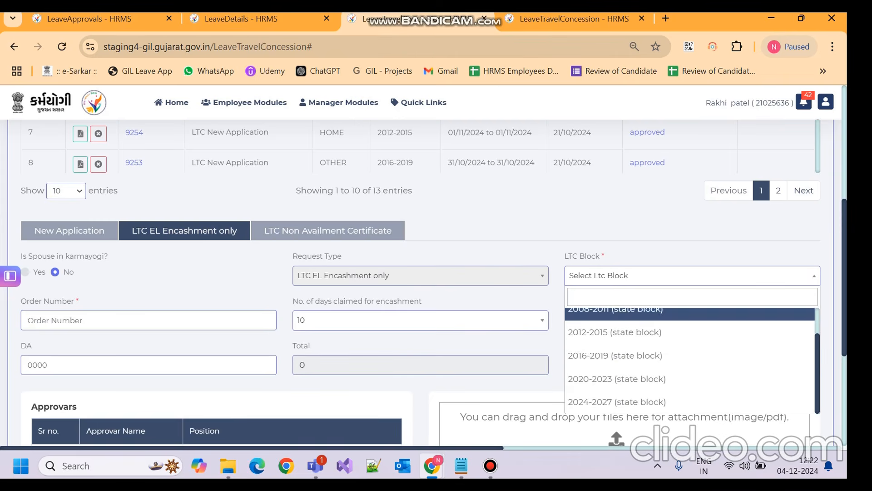
key("Return")
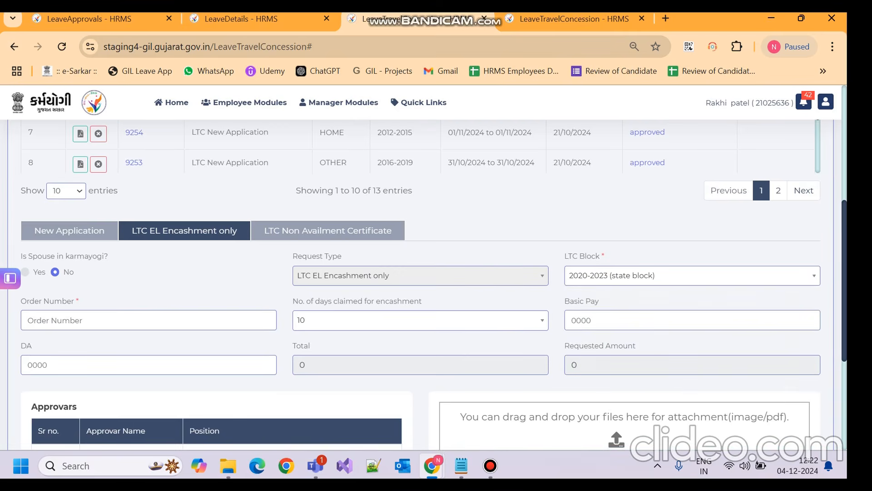
Step: Enter Basic Pay 50000 and DA 20000 so the total recalculates to 70000
left_click(572, 320)
type("50000")
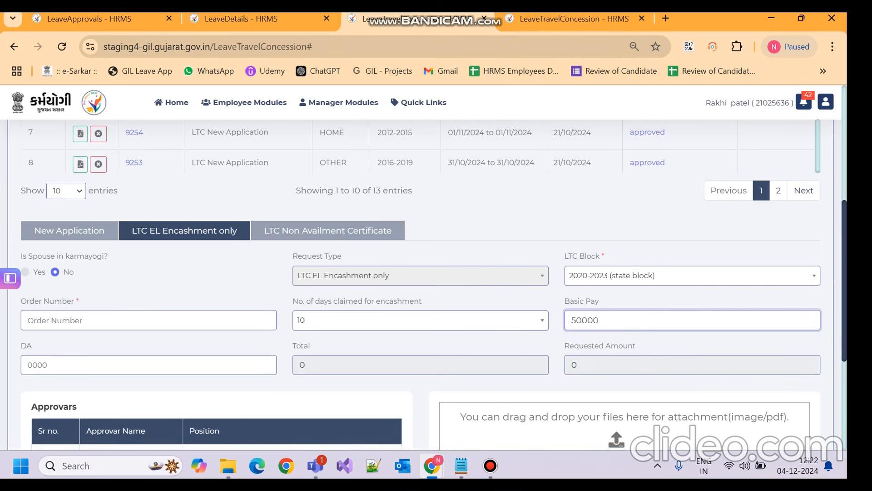
key("Tab")
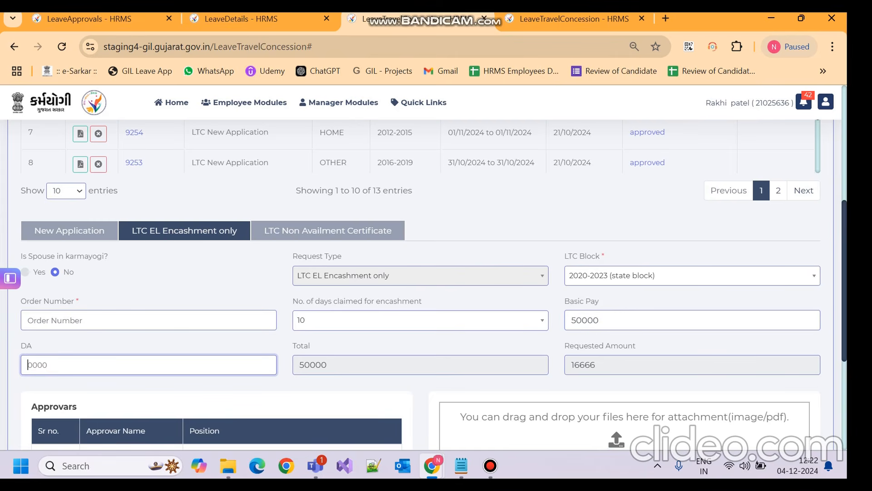
type("20000")
scroll(421, 285, "down", 2)
key("Tab")
scroll(420, 285, "down", 3)
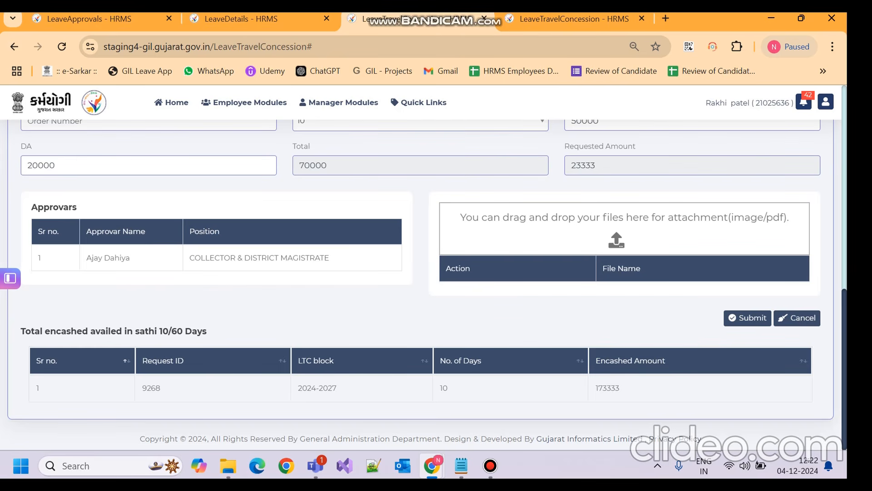
Step: Fill in the required order number, submit the EL encashment application, and acknowledge the success message
left_click(747, 318)
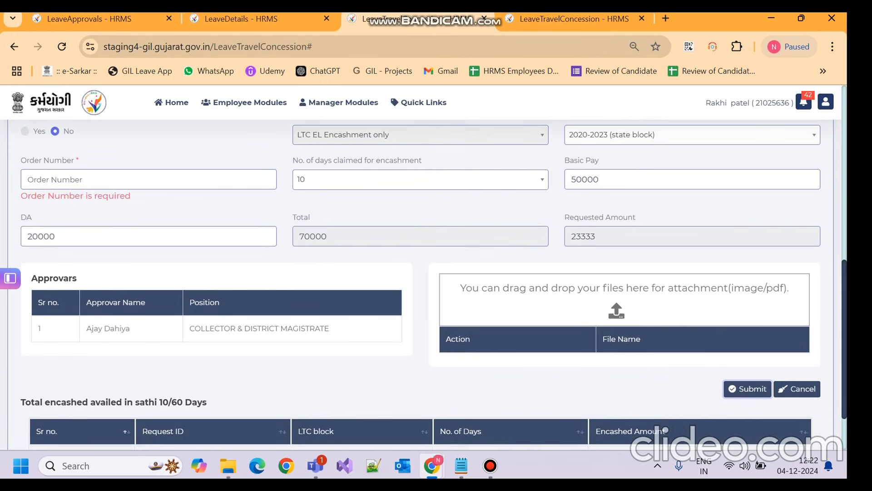
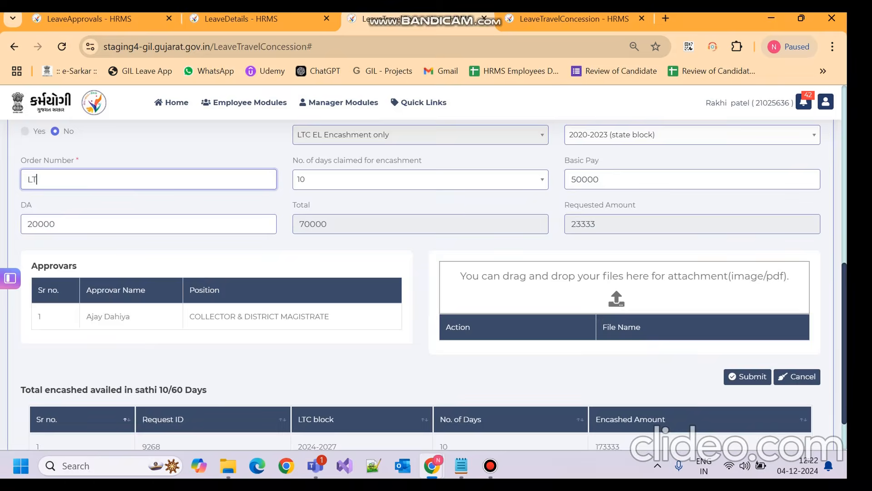
scroll(427, 284, "down", 2)
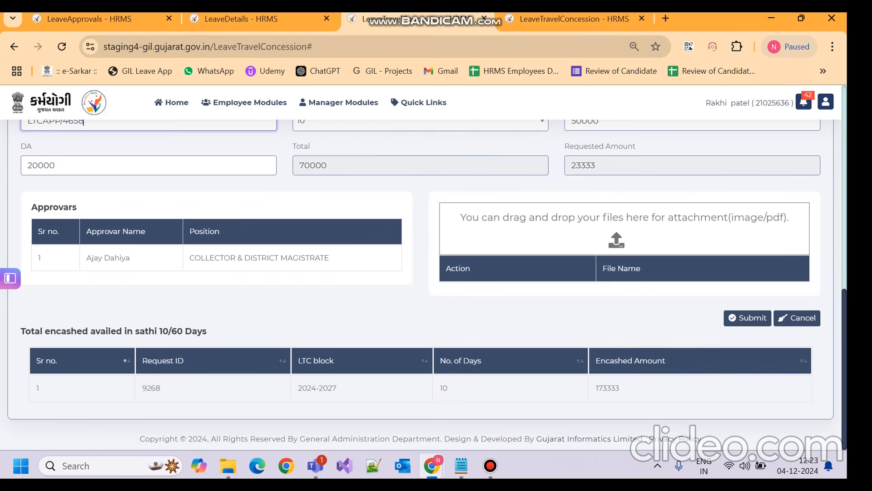
left_click(747, 317)
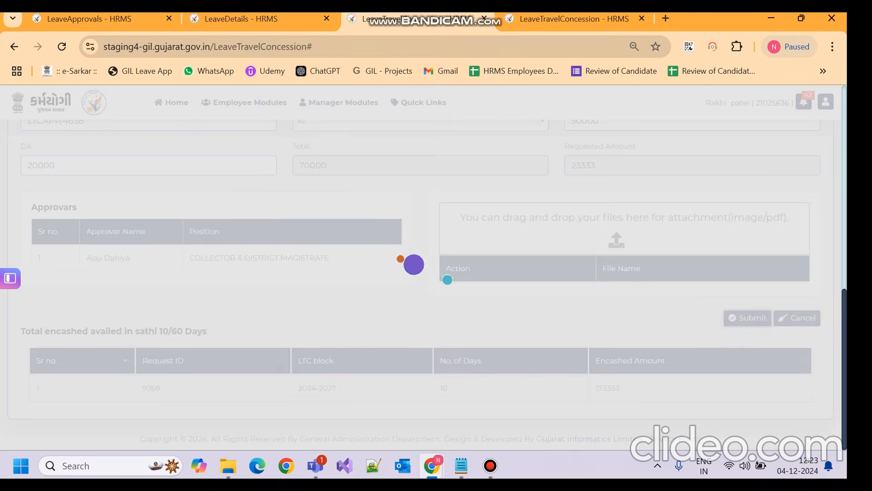
key("Return")
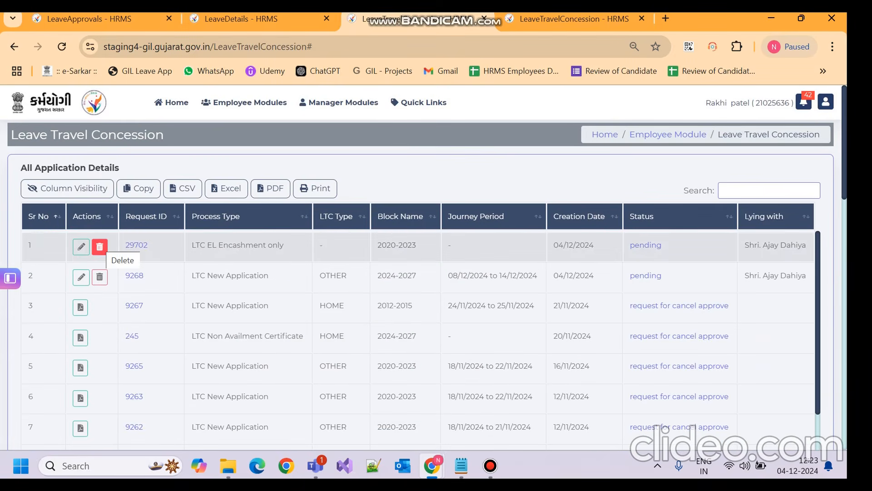
Step: Delete encashment application 29702 from row 1, confirming 'Yes, Delete it' and the OK message
left_click(100, 246)
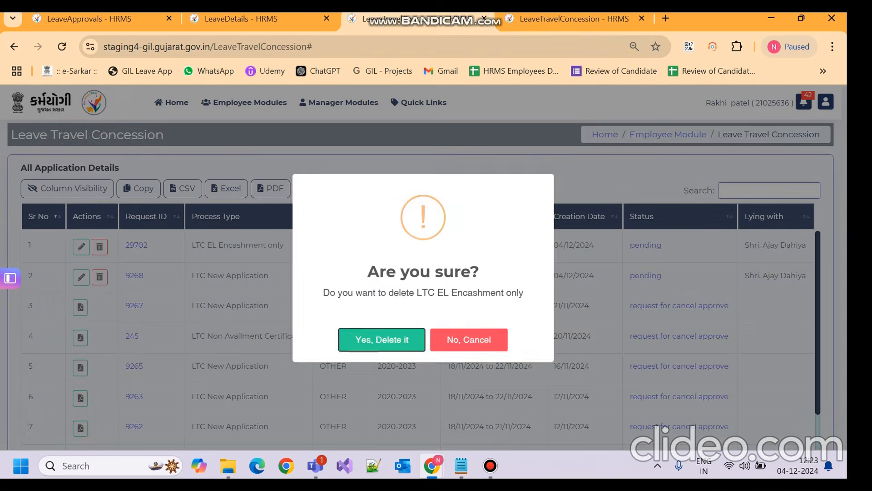
key("Return")
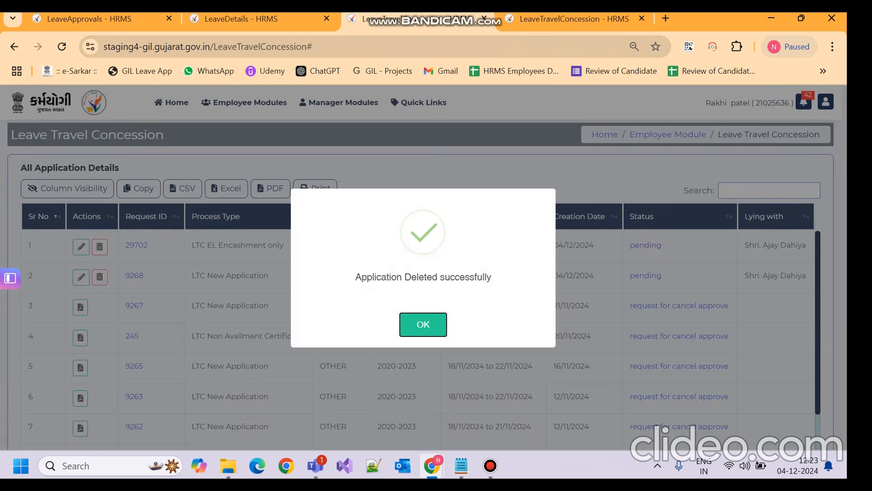
key("Return")
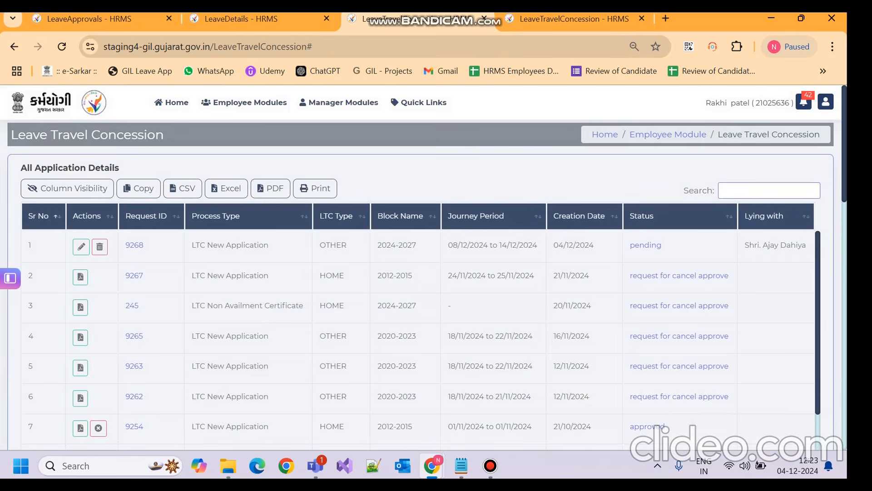
scroll(436, 281, "down", 5)
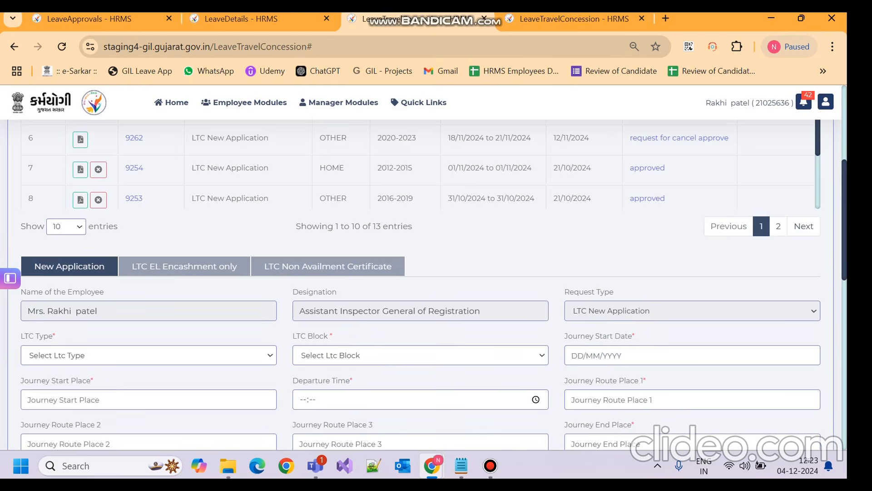
scroll(436, 281, "up", 5)
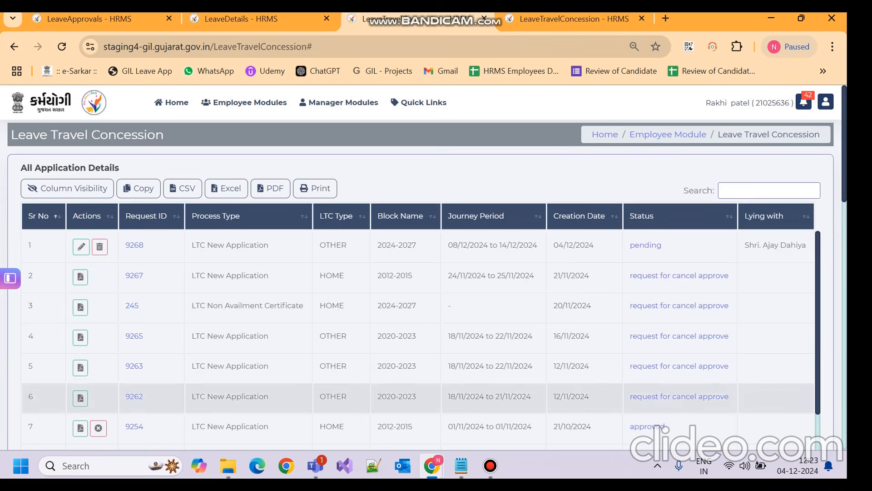
scroll(436, 273, "down", 5)
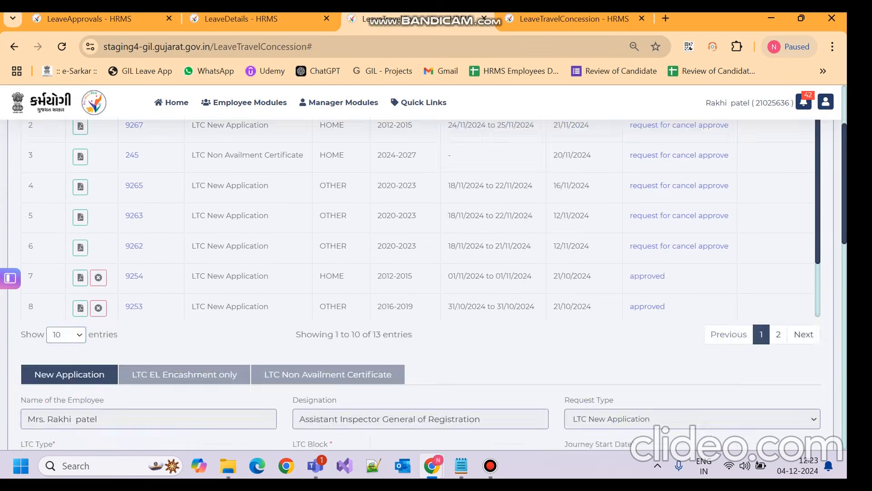
scroll(436, 272, "up", 5)
scroll(422, 268, "up", 1)
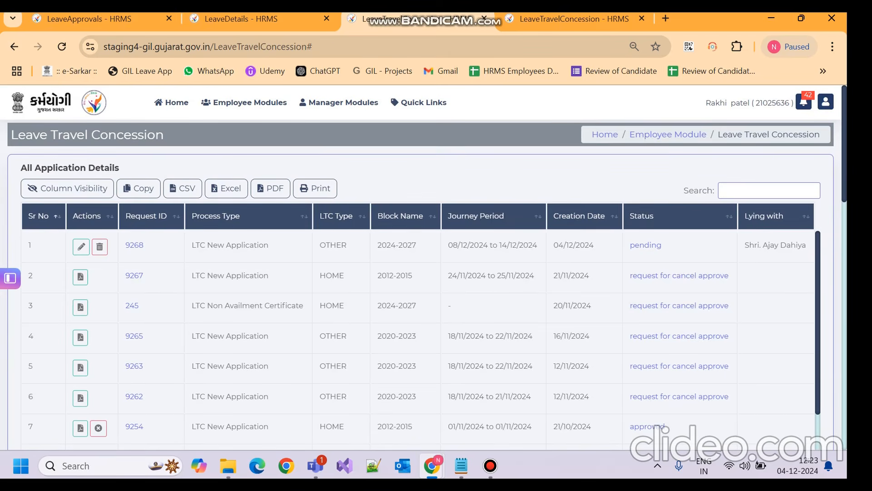
Step: Log out of the employee account and bring up the Teams chat with the approver's login number
left_click(825, 101)
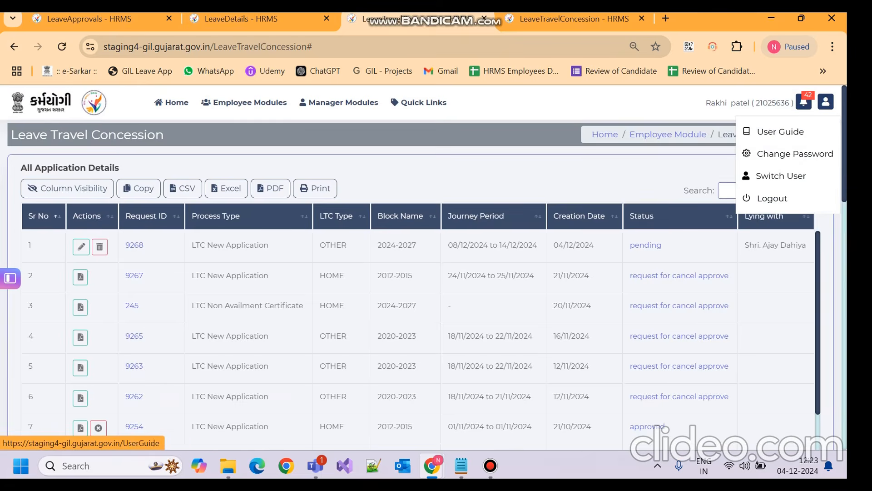
left_click(772, 198)
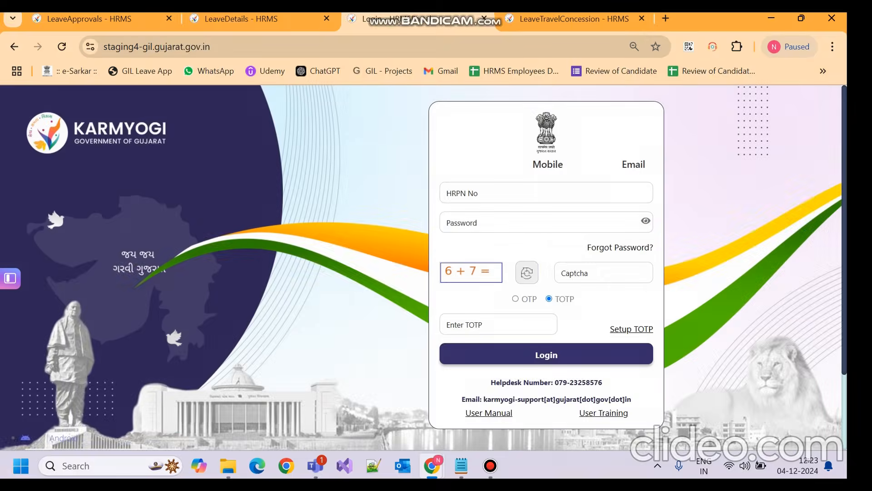
left_click(490, 465)
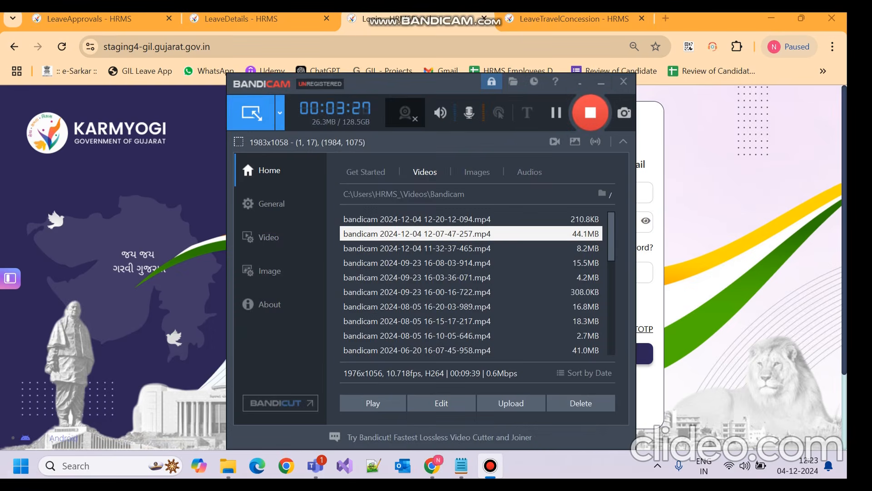
left_click(600, 83)
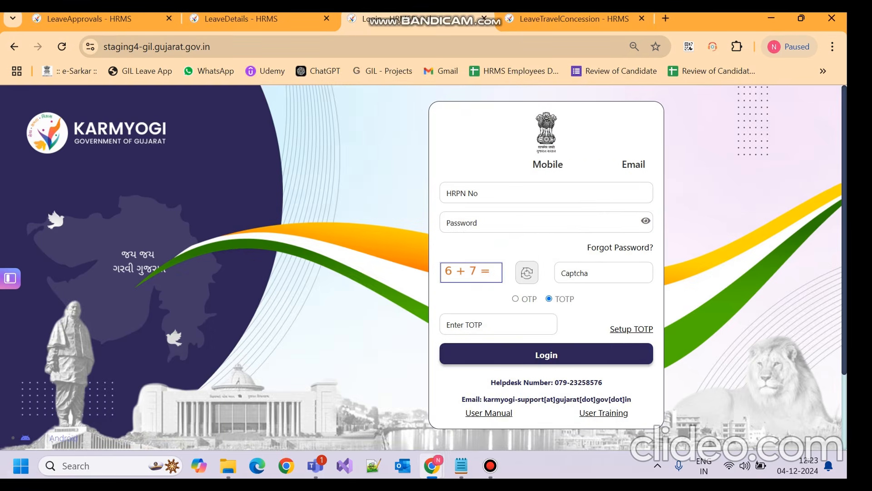
left_click(461, 465)
left_click(461, 466)
mouse_move(316, 465)
left_click(315, 390)
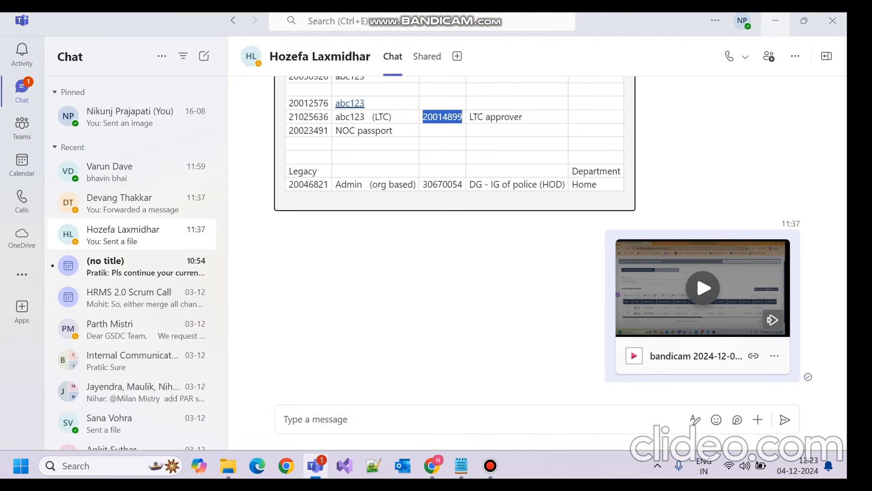
left_click(775, 20)
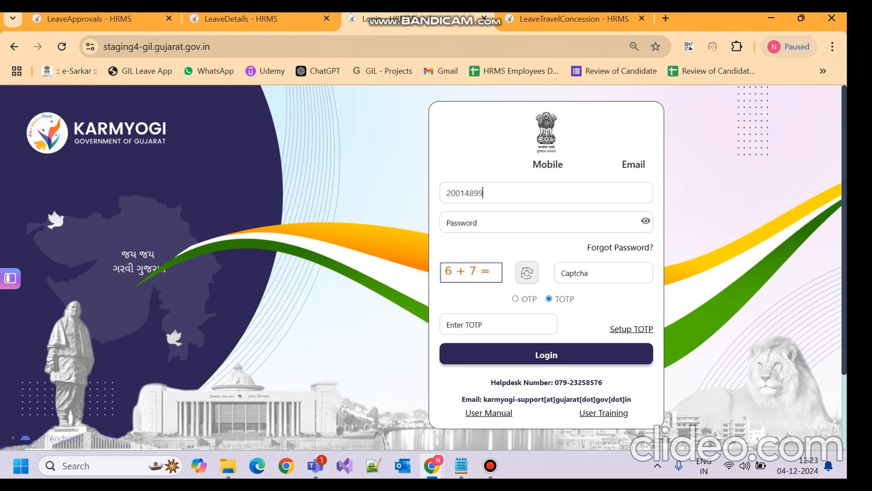
Step: Log in as the LTC approver with the pasted HRPN No, password, captcha and TOTP code
left_click(522, 222)
type("••••••")
left_click(602, 273)
type("13")
left_click(499, 325)
type("123456")
key("Return")
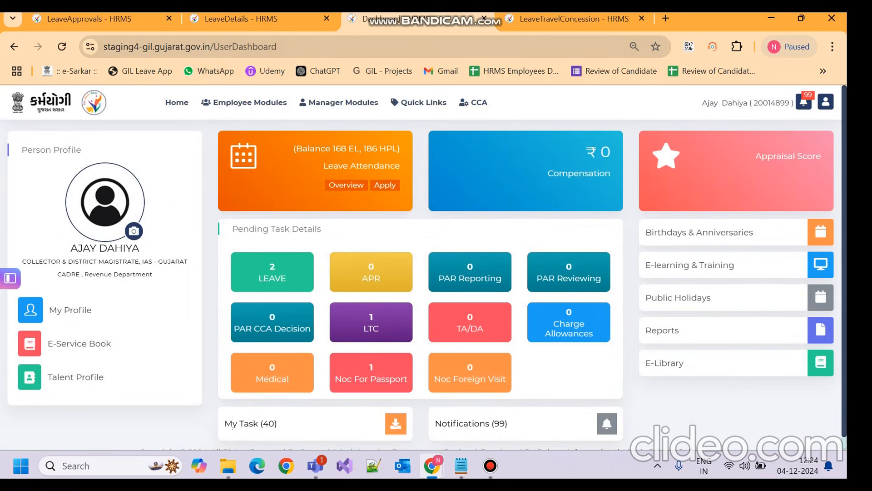
Step: Go to Manager Modules > LTC Approvals to list pending LTC requests
mouse_move(244, 103)
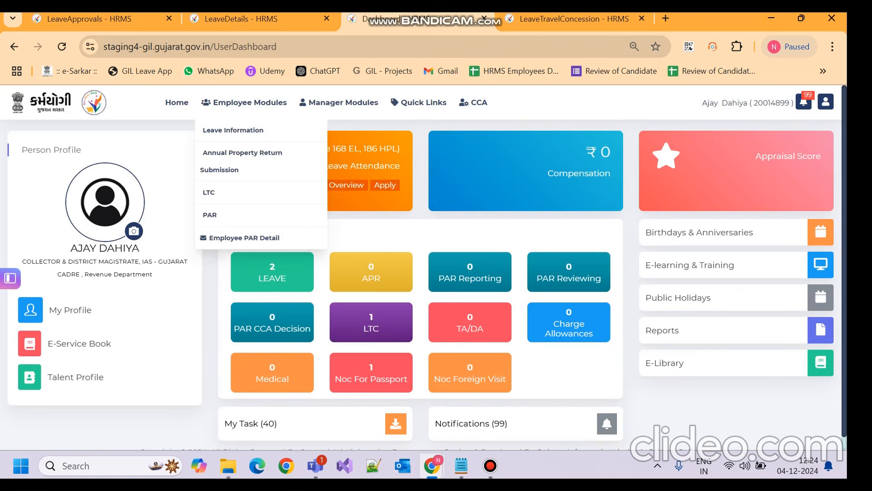
mouse_move(339, 102)
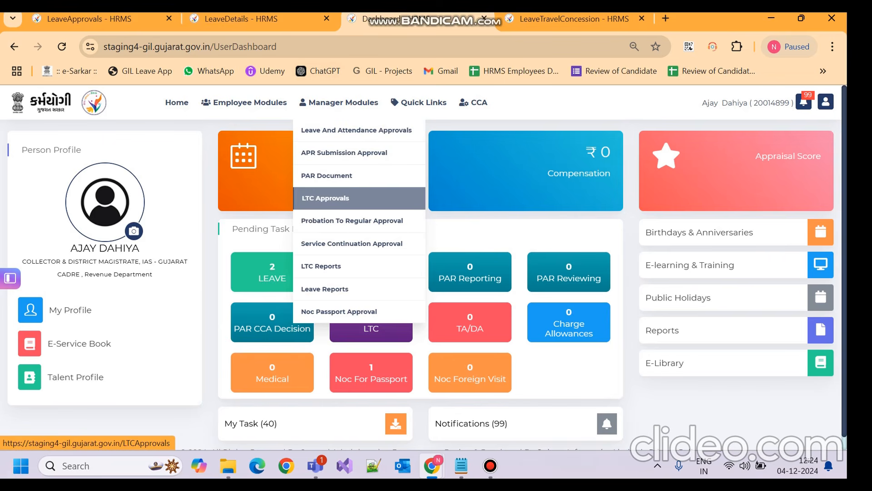
left_click(325, 198)
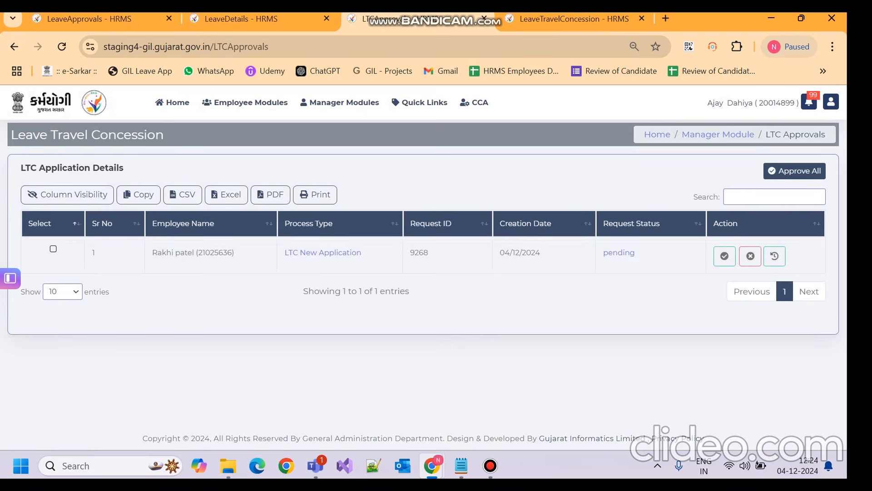
Step: Review request 9268's LTC details (OTHER type, 2024-2027 block, 08–14 December journey), then close the modal
left_click(323, 252)
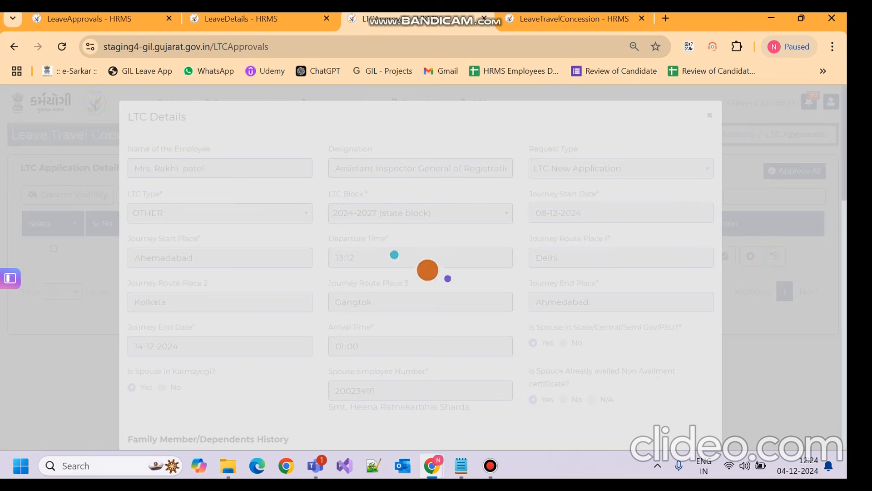
scroll(421, 268, "down", 15)
scroll(421, 268, "down", 4)
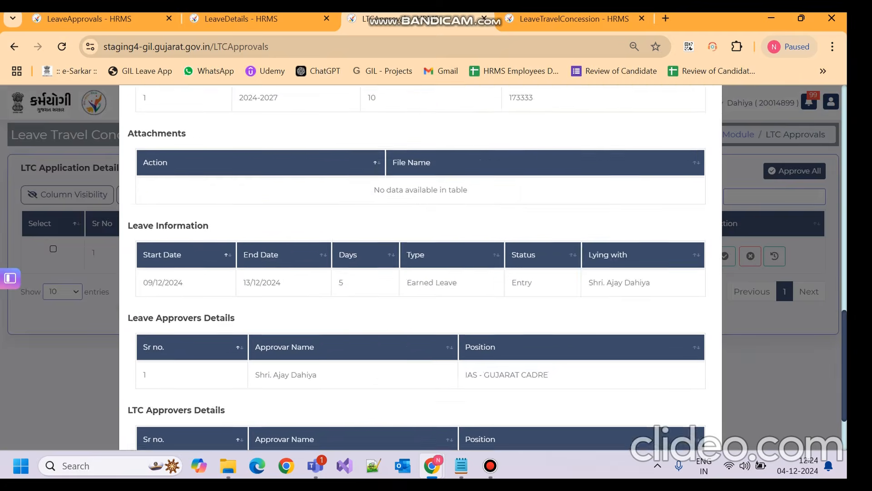
scroll(421, 268, "up", 3)
scroll(420, 268, "down", 1)
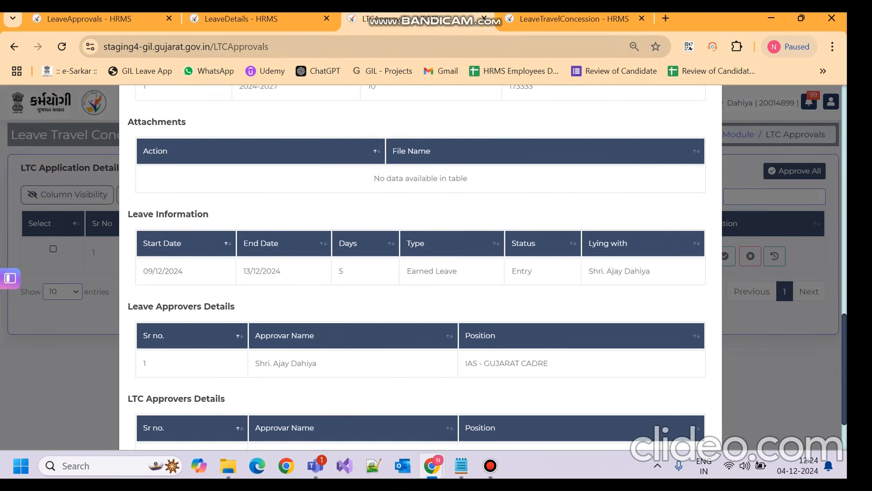
scroll(421, 268, "down", 2)
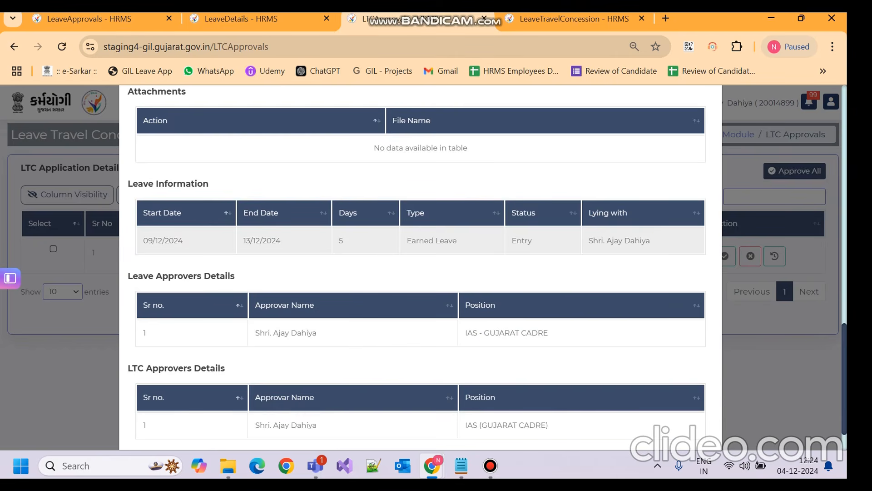
left_click_drag(588, 241, 681, 241)
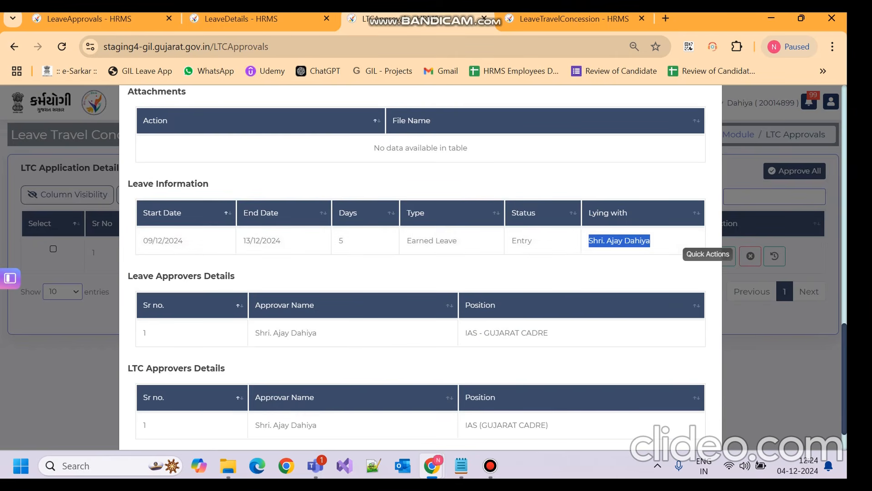
left_click_drag(844, 347, 844, 104)
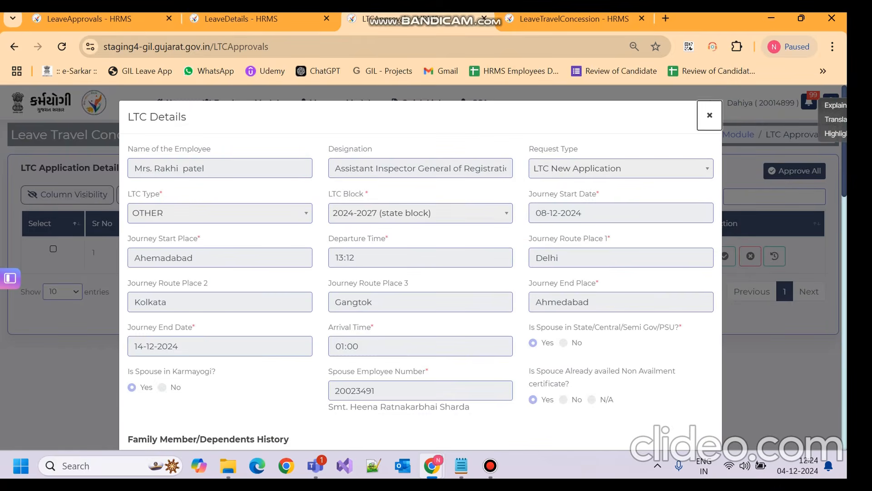
left_click(709, 115)
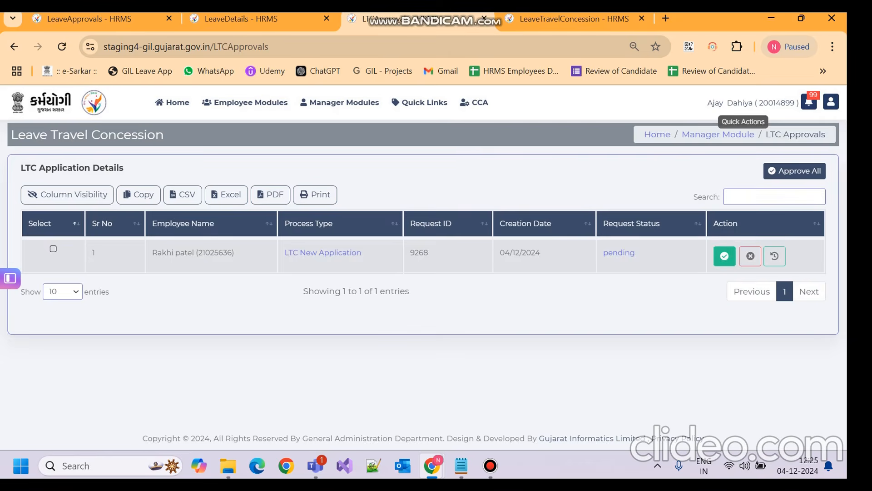
left_click(724, 256)
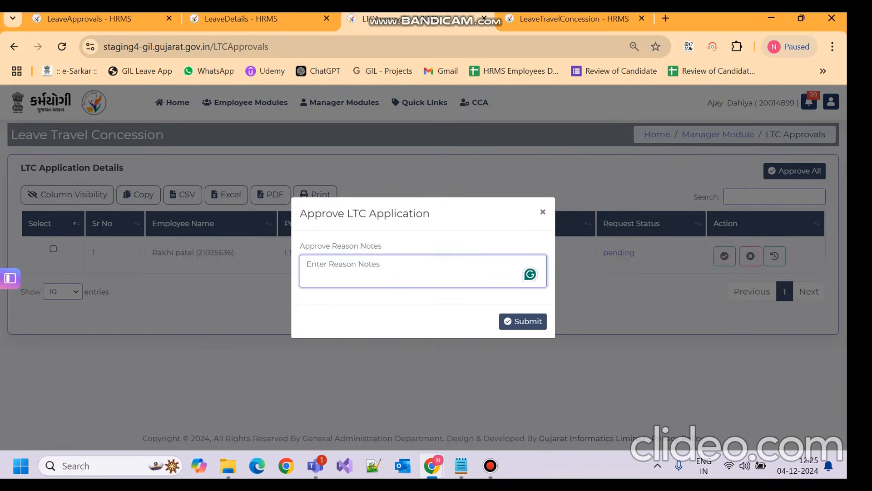
type("Approved ")
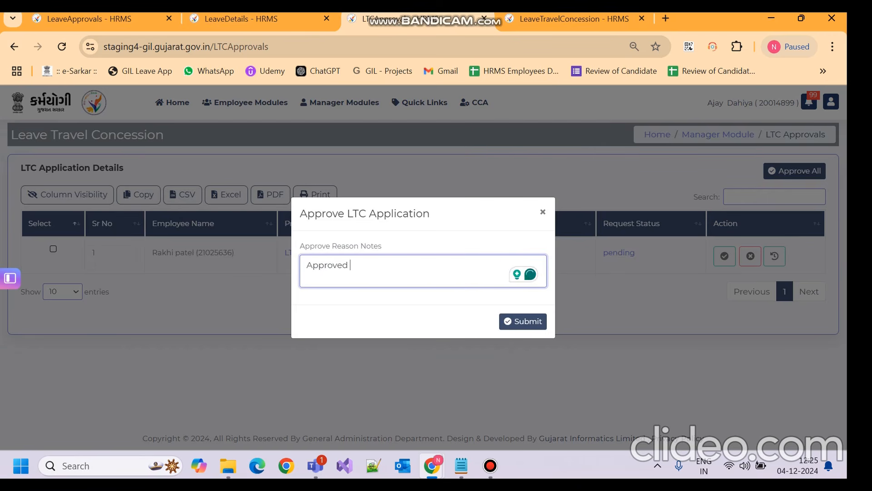
type("as prap")
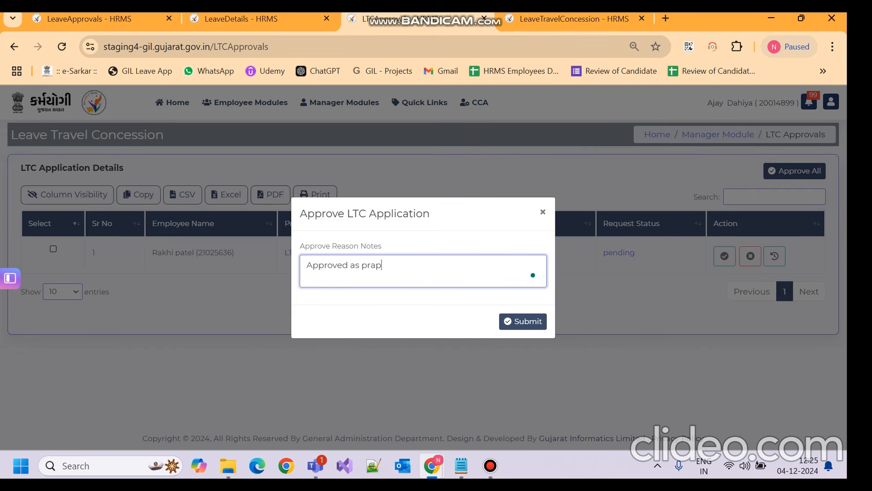
type("osed")
mouse_move(382, 266)
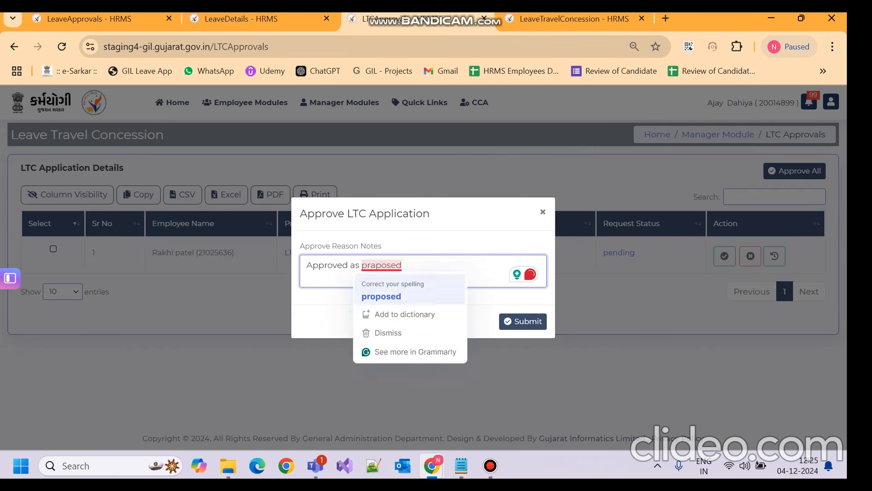
left_click(382, 296)
left_click(523, 321)
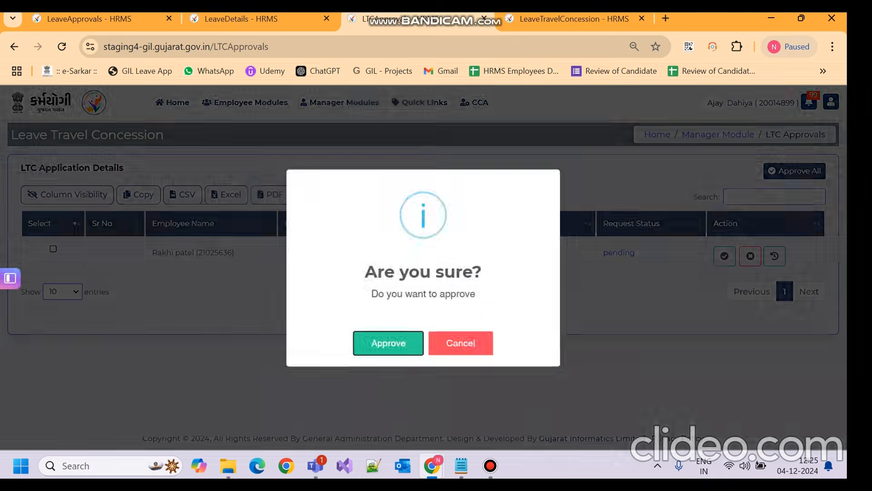
left_click(388, 342)
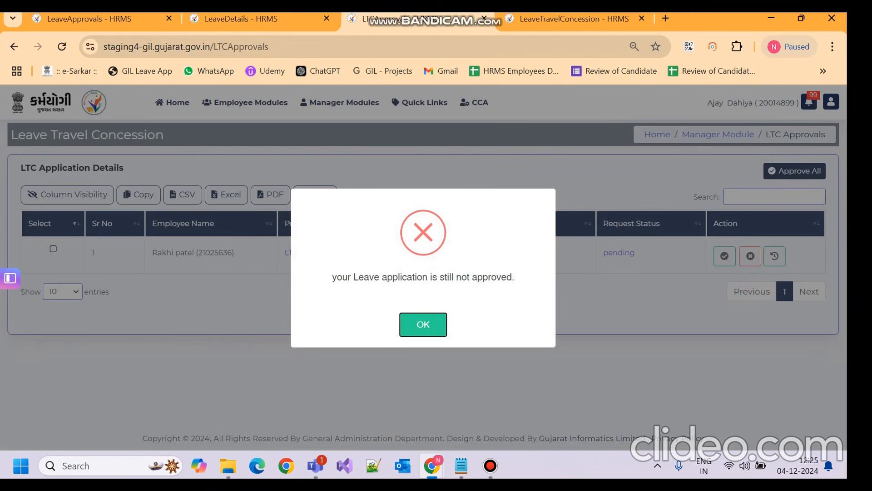
left_click(423, 323)
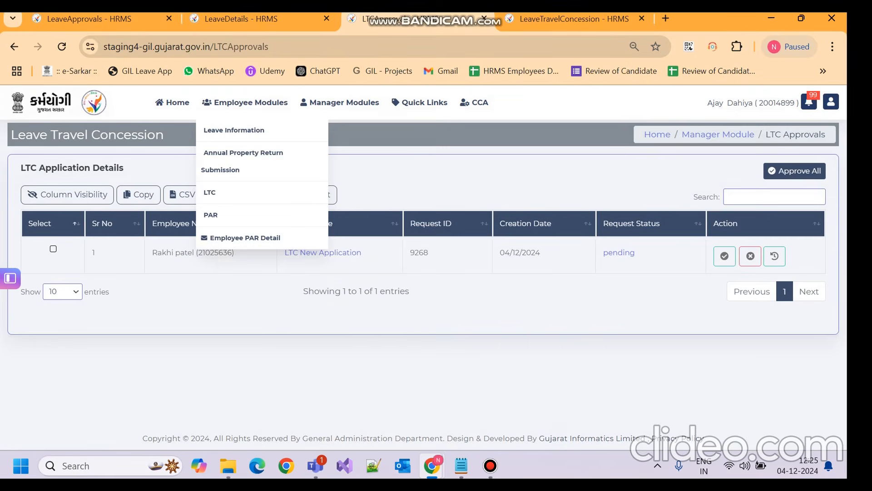
Step: Open Manager Modules > Leave And Attendance Approvals and scroll the table to the pending requests
mouse_move(250, 103)
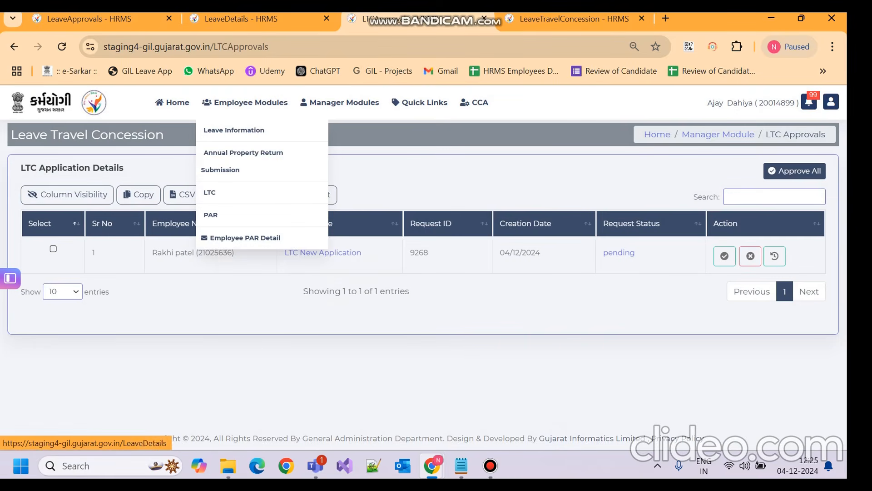
mouse_move(340, 103)
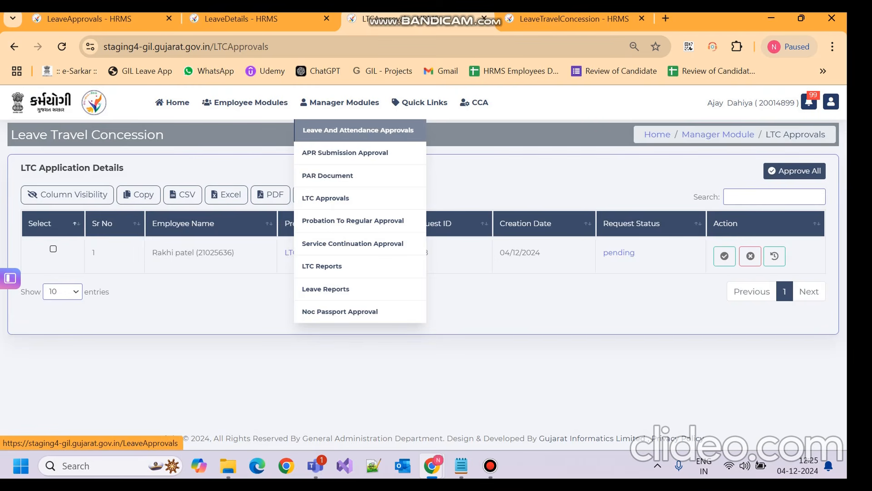
left_click(358, 130)
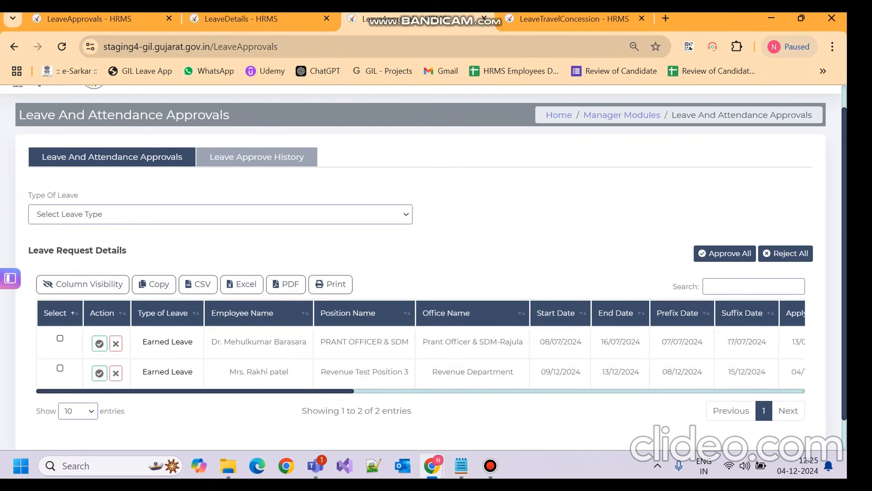
left_click_drag(317, 385, 580, 399)
left_click(530, 390)
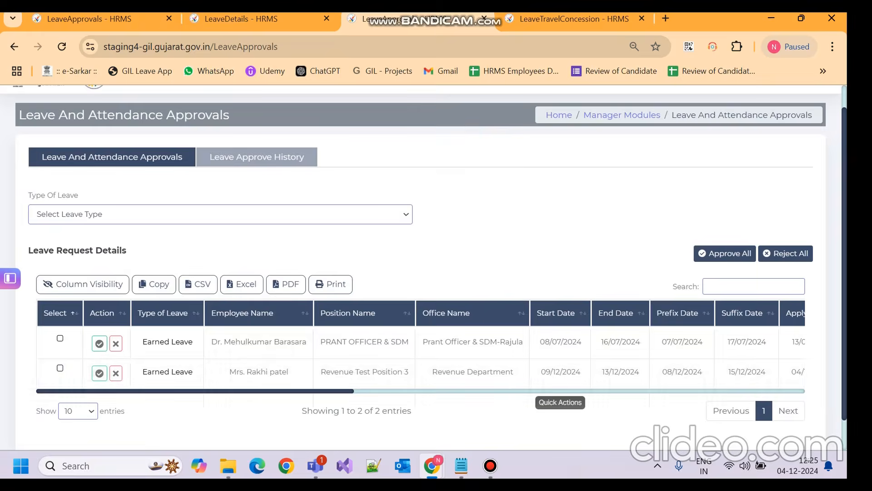
left_click_drag(318, 387, 528, 384)
left_click(520, 391)
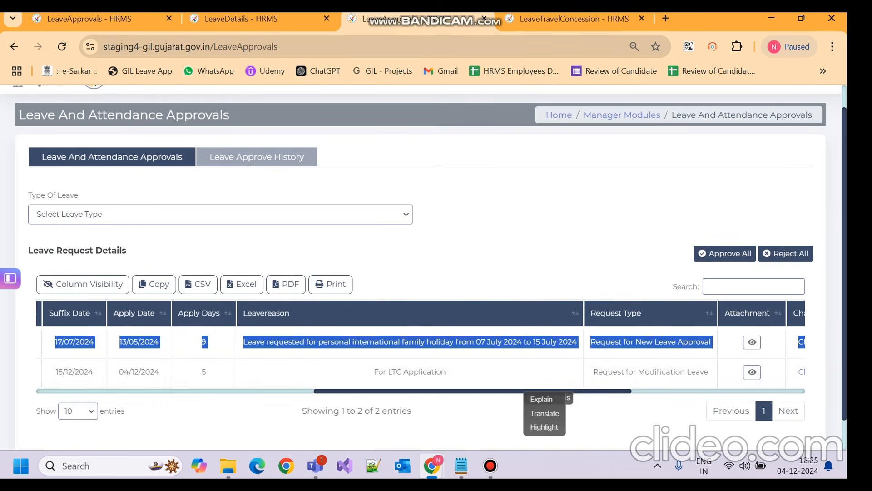
left_click_drag(617, 391, 254, 379)
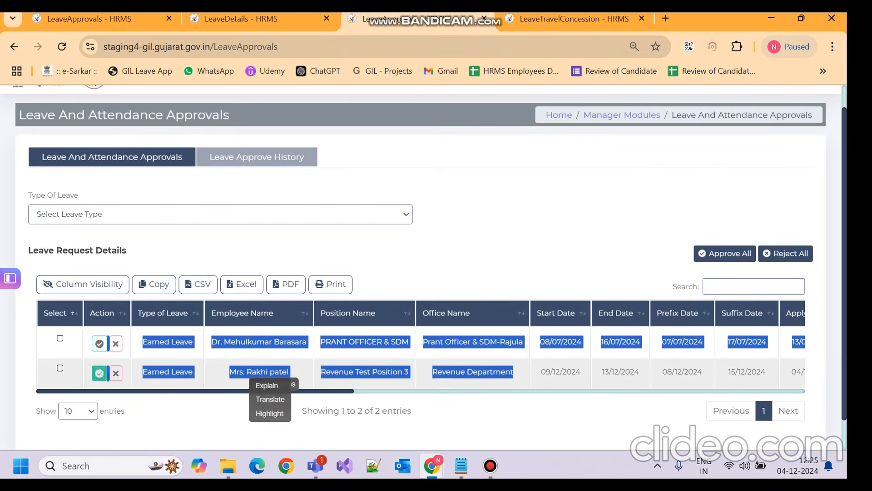
Step: Approve the 09/12–13/12/2024 earned leave with the note 'Approved' and dismiss the success message
left_click(99, 372)
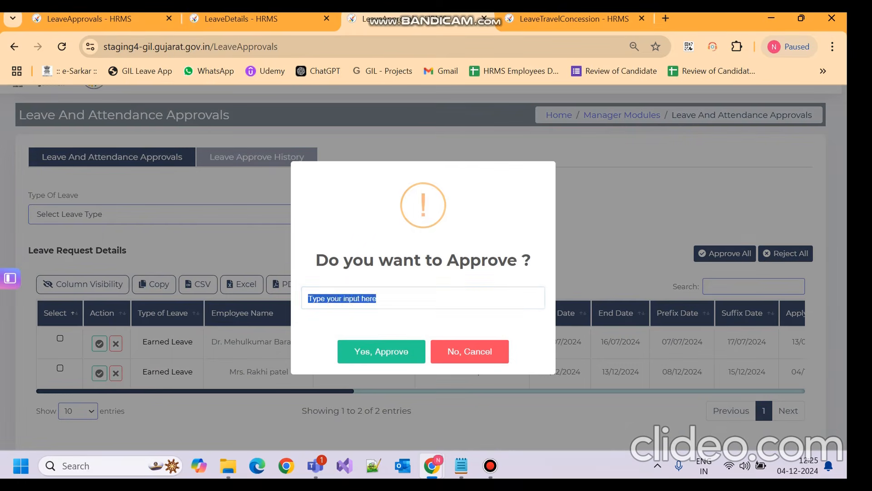
type("Approved")
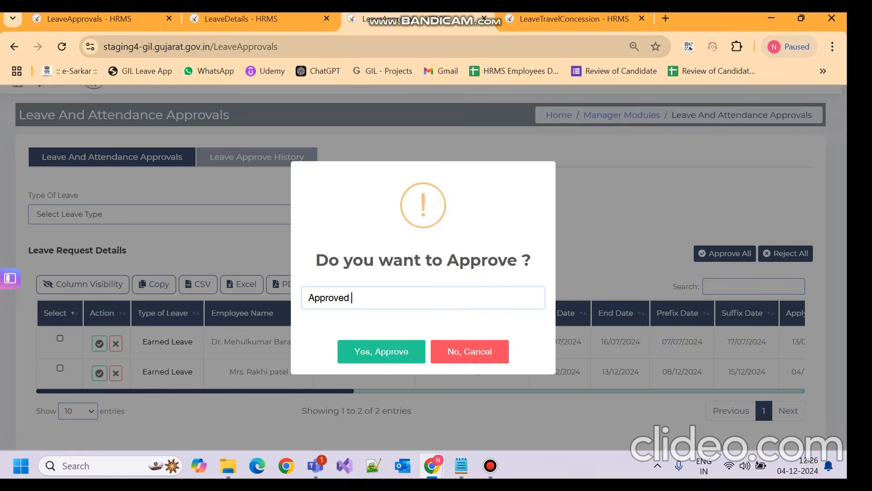
key("Return")
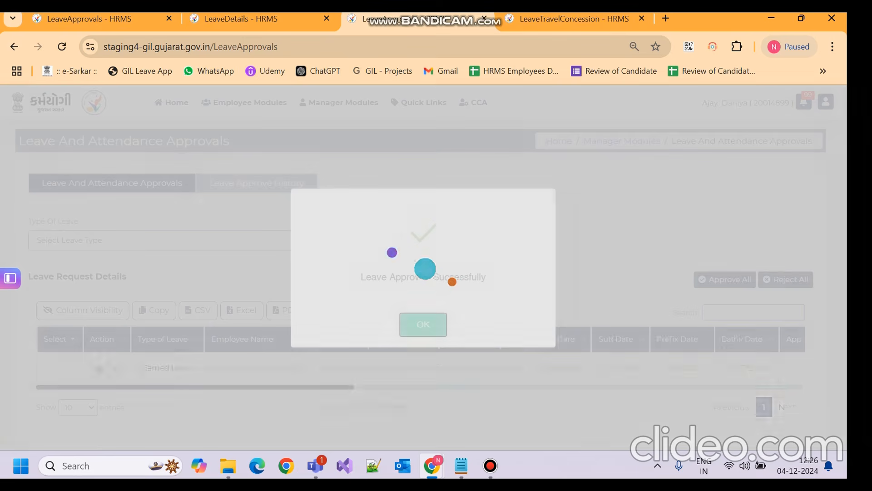
key("Return")
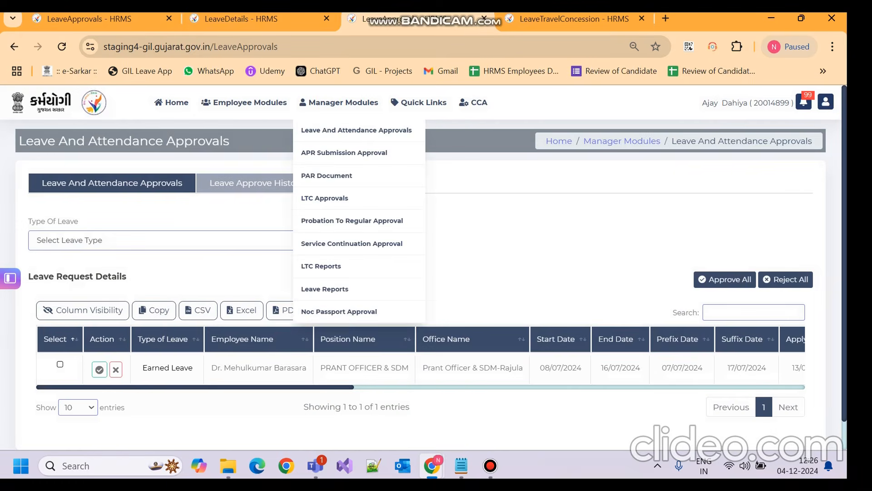
Step: Approve LTC request 9268 in LTC Approvals with the note 'Approved' and acknowledge the success message
left_click(325, 199)
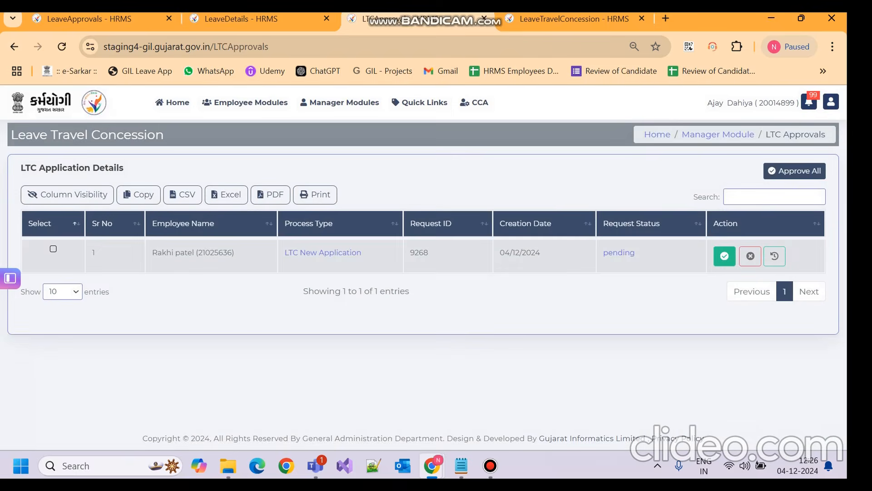
left_click(725, 256)
type("Approved")
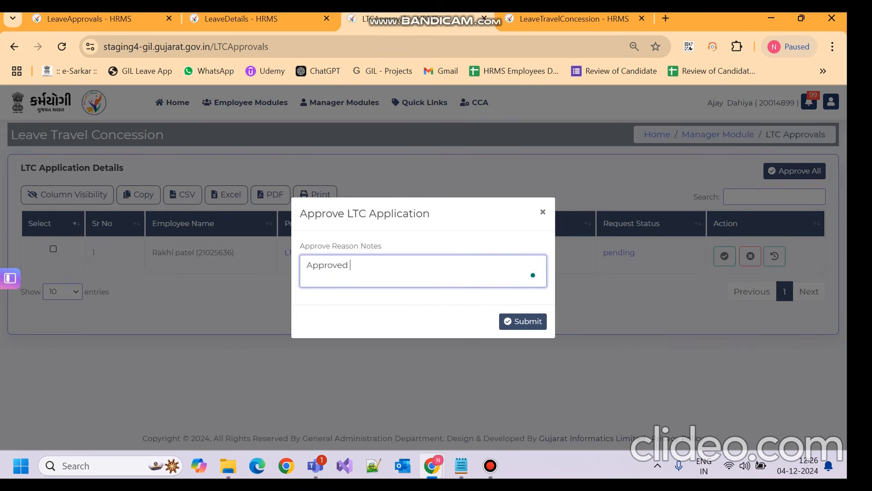
left_click(523, 322)
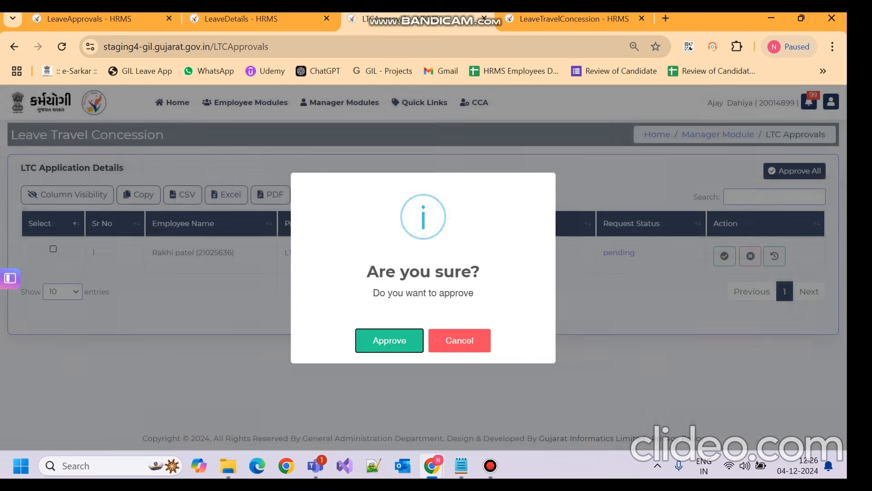
key("Return")
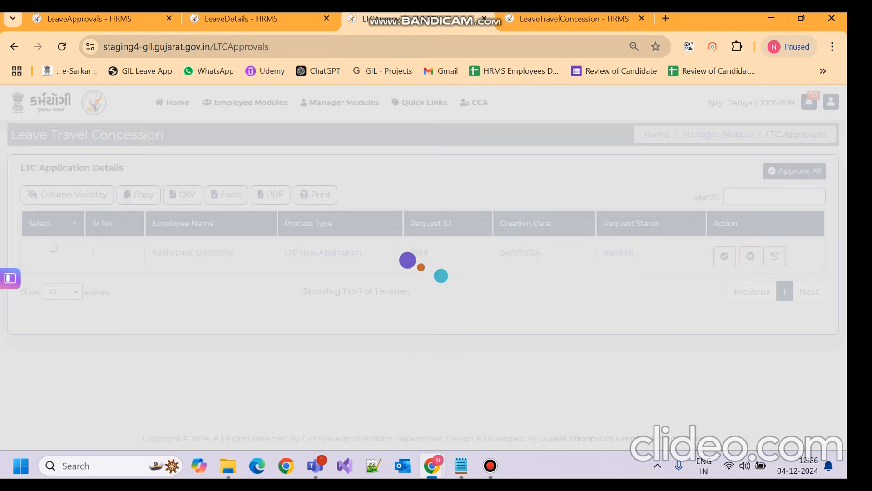
key("Return")
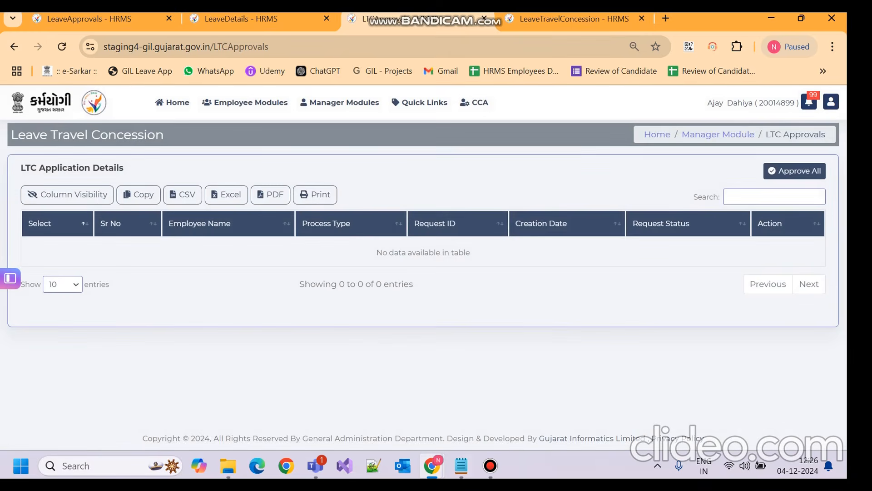
left_click(490, 466)
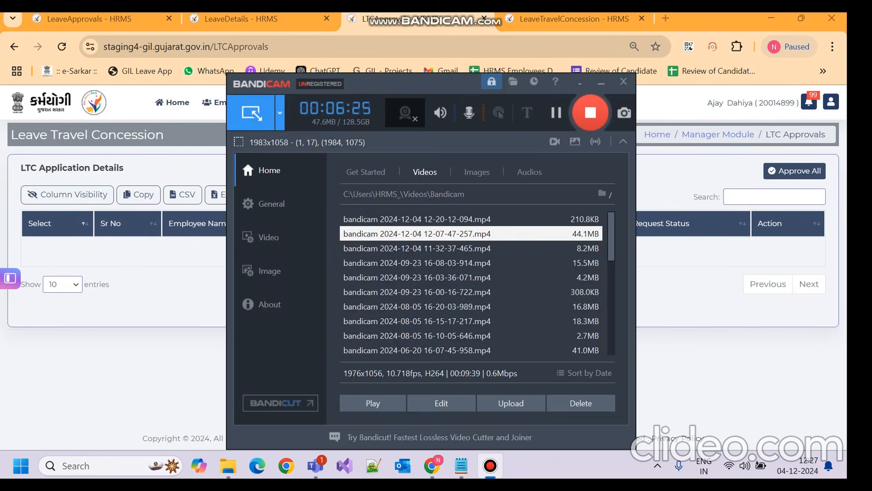
Step: Log out of the approver account and select the employee's login number in the Teams chat
left_click(601, 82)
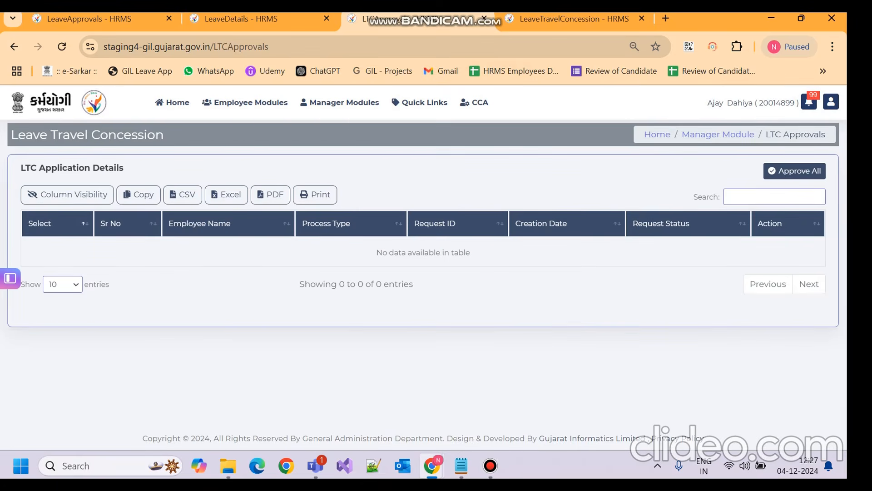
left_click(830, 101)
left_click(775, 196)
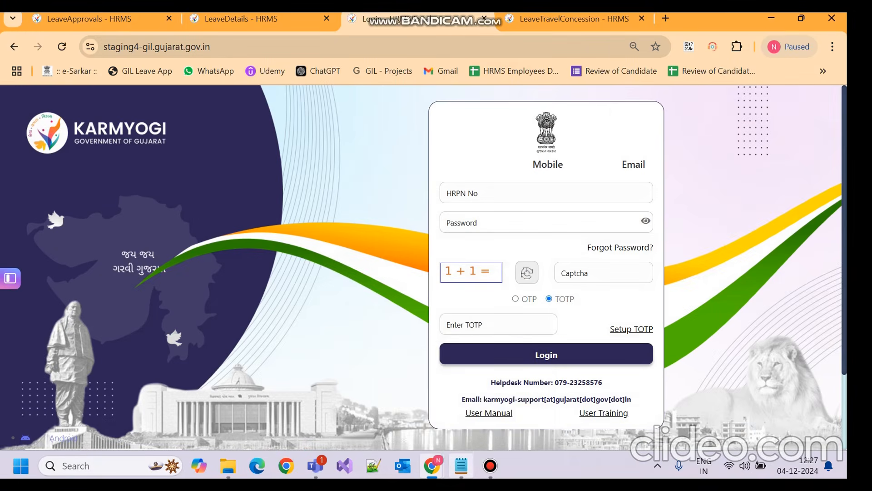
mouse_move(461, 465)
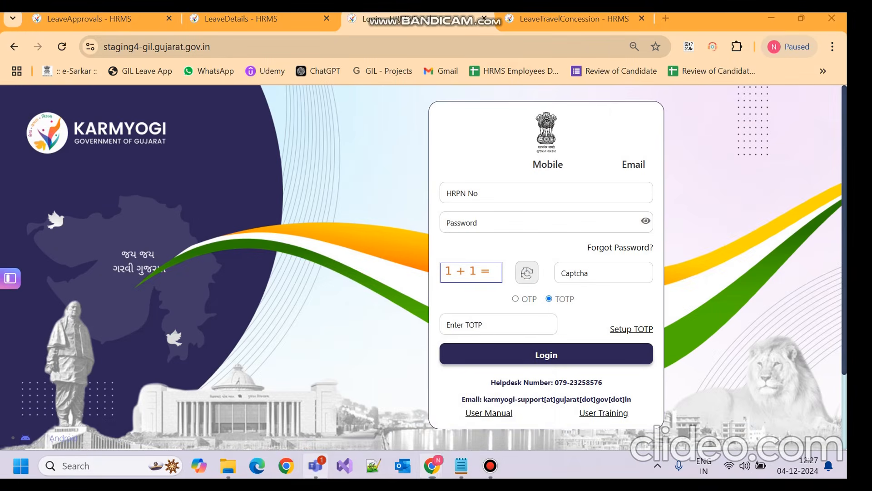
left_click(316, 465)
left_click_drag(329, 117, 288, 116)
key("ctrl+c")
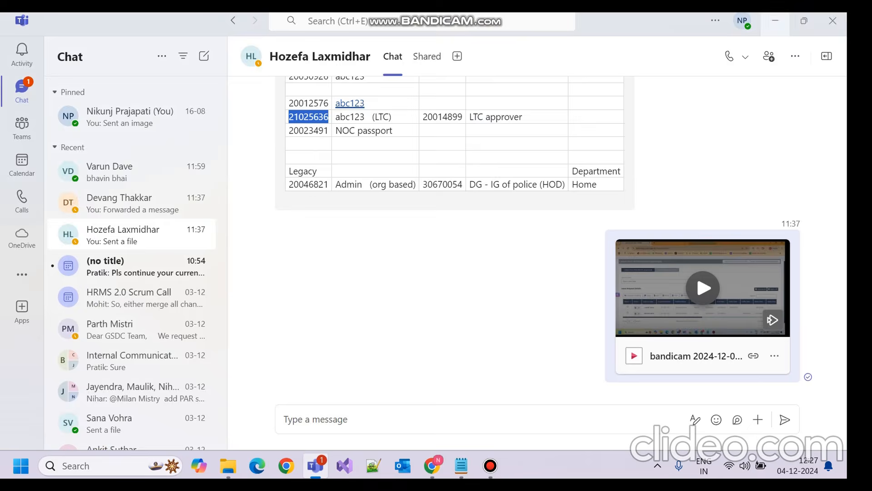
Step: Minimize Teams and fill the HRMS login form with the employee number and password
left_click(775, 21)
key("ctrl+v")
key("Tab")
type("***")
type("**")
type("2")
key("Tab")
Step: Enter the TOTP code and log in to the employee's HRMS dashboard
type("123456")
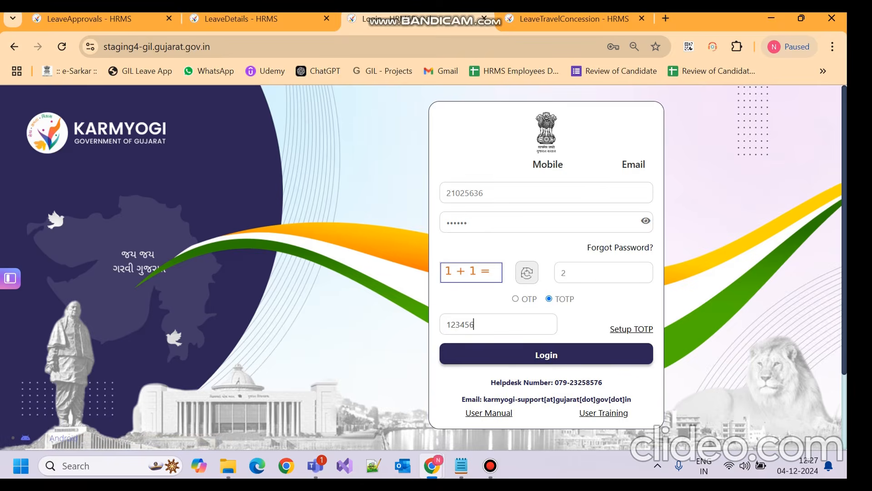
key("Return")
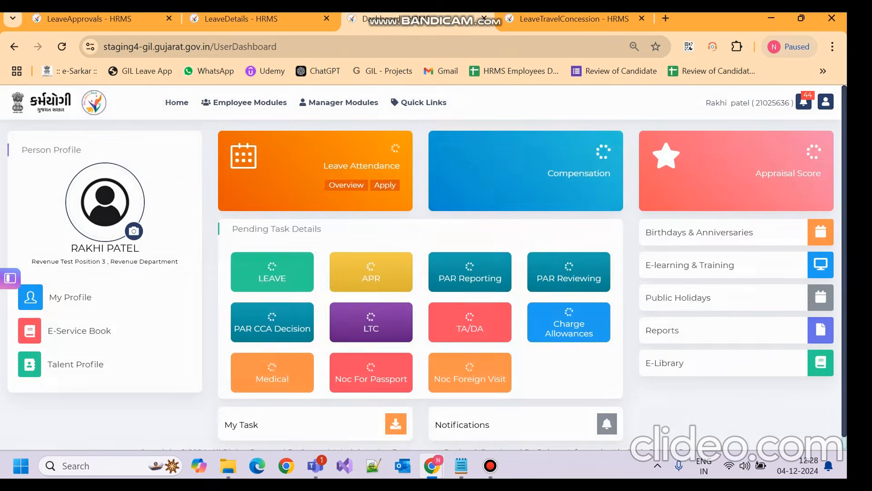
mouse_move(249, 102)
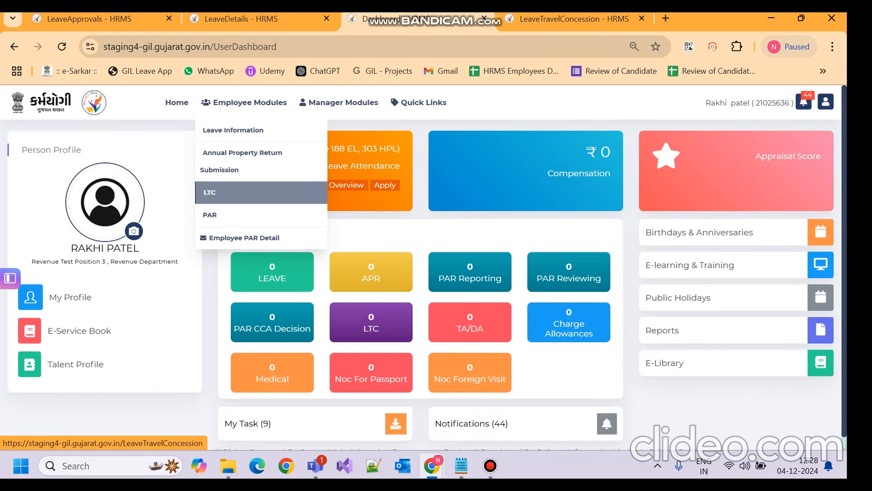
Step: On the LTC page, check request 9268's approvers and download its LTC Sanction Order PDF
left_click(210, 192)
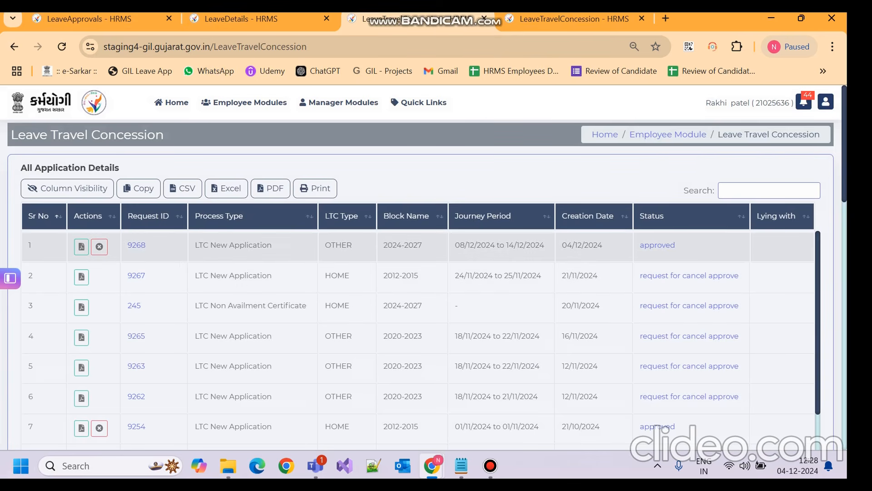
triple_click(499, 245)
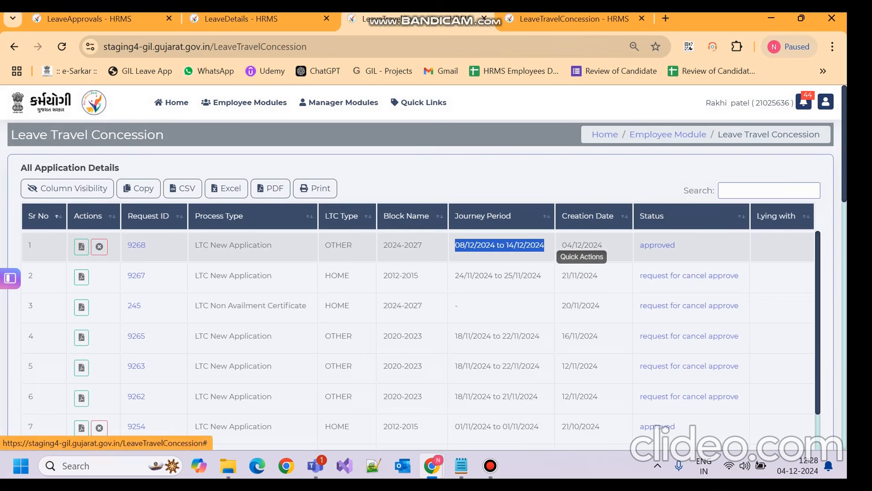
left_click(657, 245)
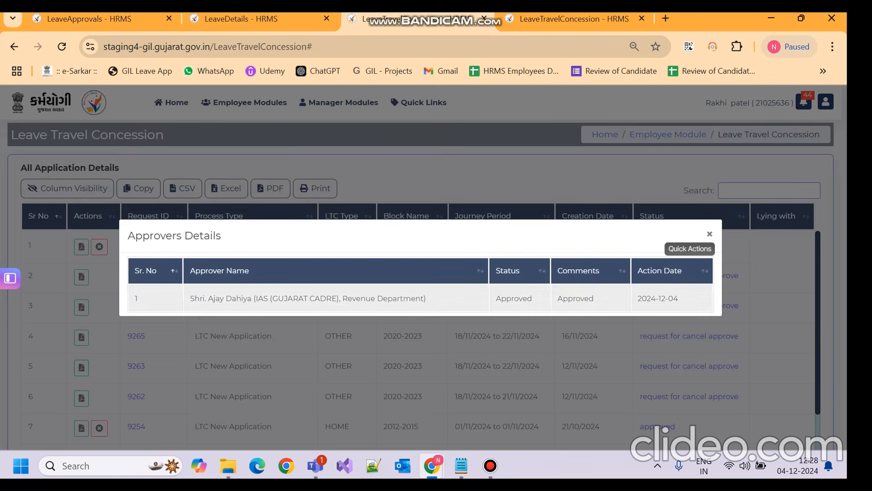
left_click(709, 234)
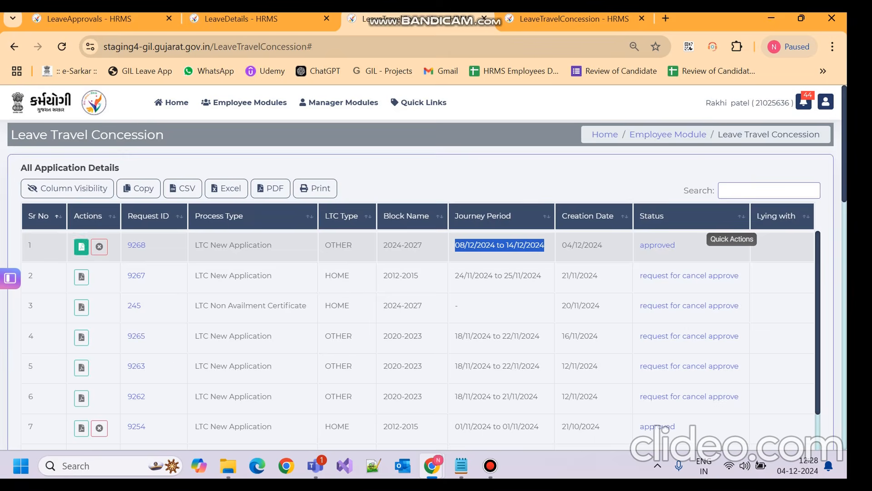
left_click(81, 247)
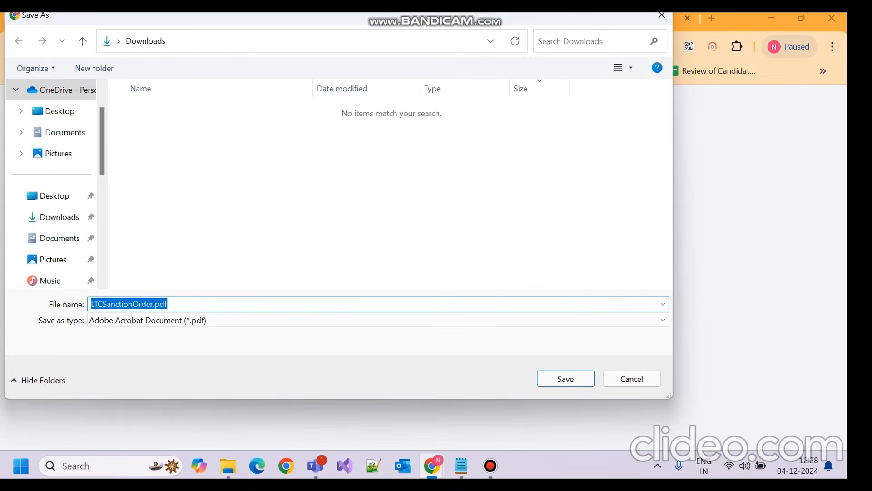
Step: Save LTCSanctionOrder.pdf to the Desktop and open the download
left_click(58, 111)
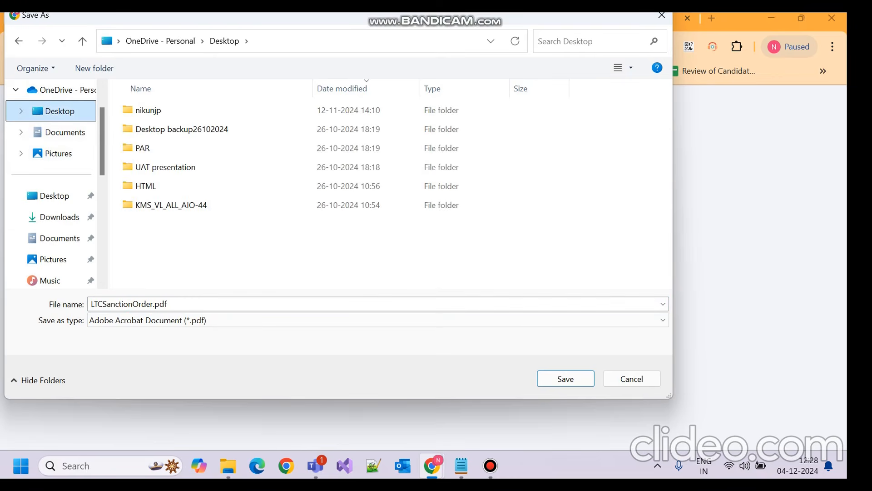
key("Return")
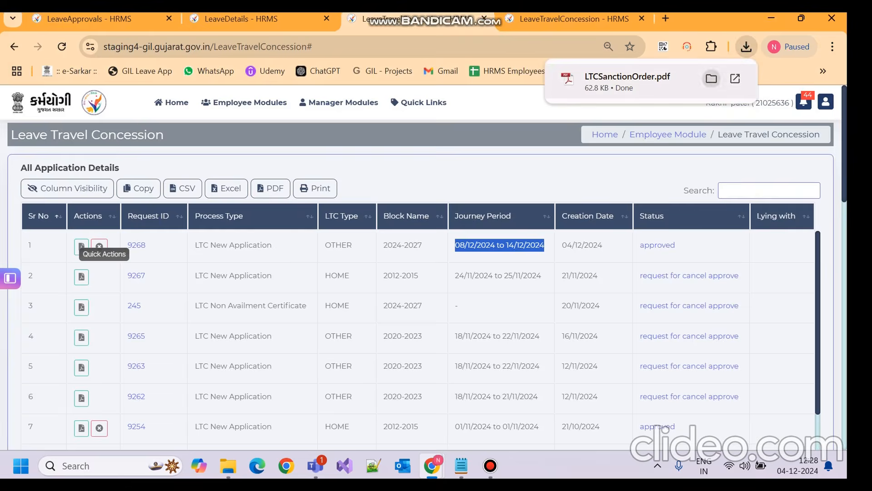
left_click(627, 77)
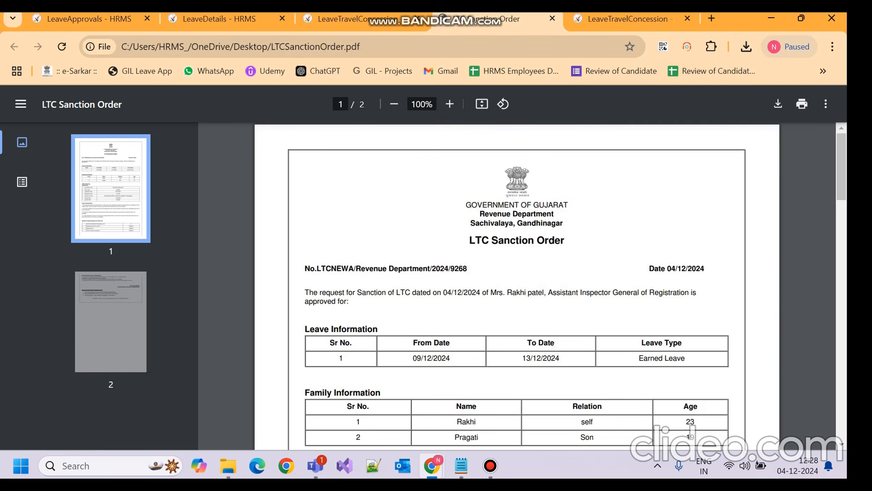
Step: Review the sanction order, highlighting the 10 days of leave encashment, then close it
scroll(517, 286, "down", 3)
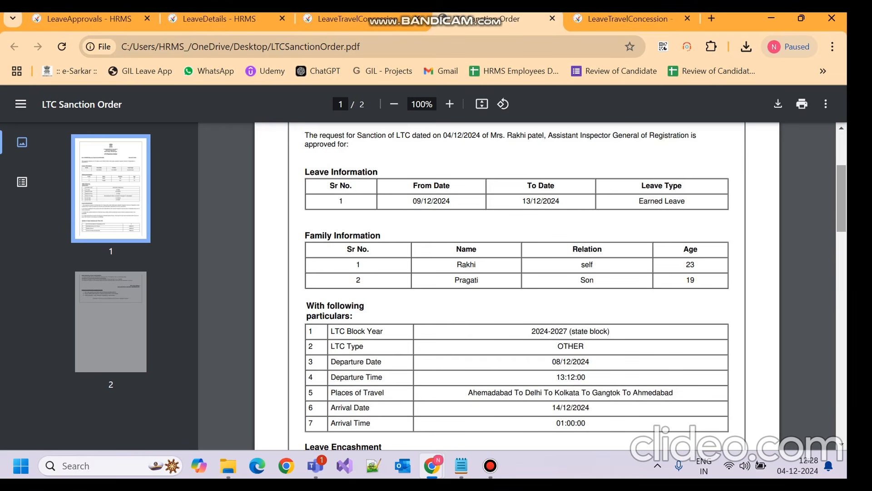
scroll(517, 286, "down", 6)
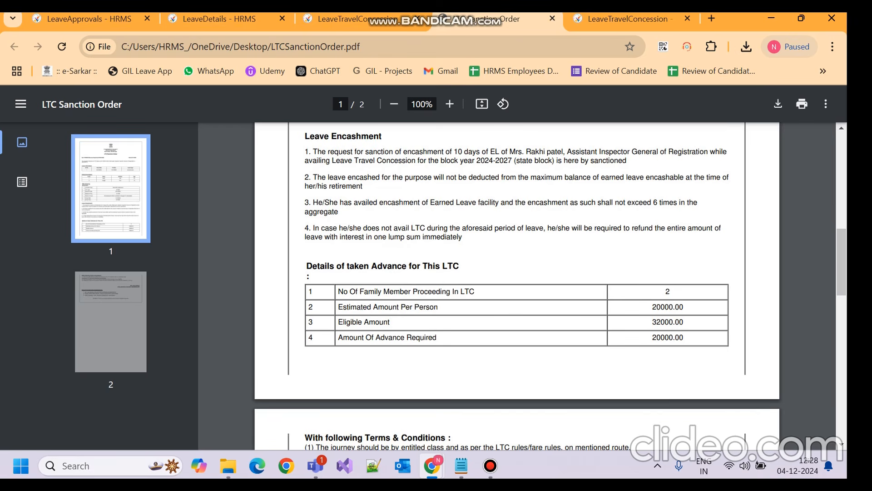
left_click_drag(454, 152, 477, 153)
scroll(517, 286, "down", 2)
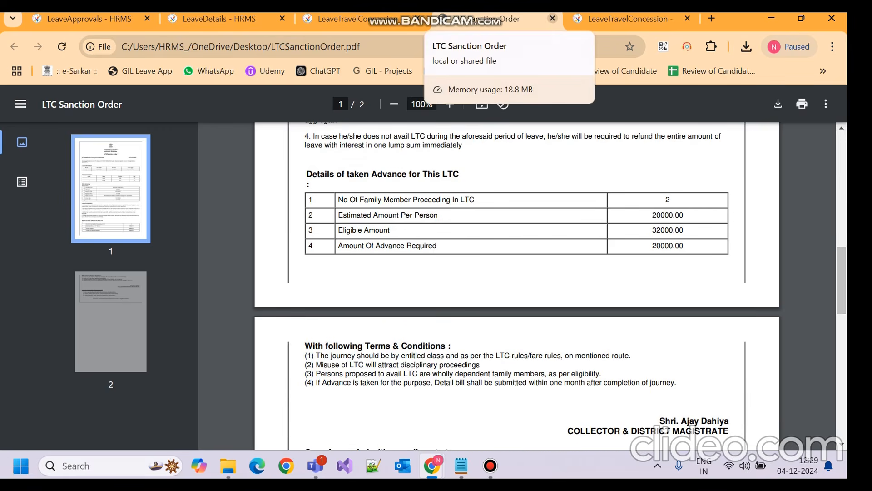
left_click(552, 18)
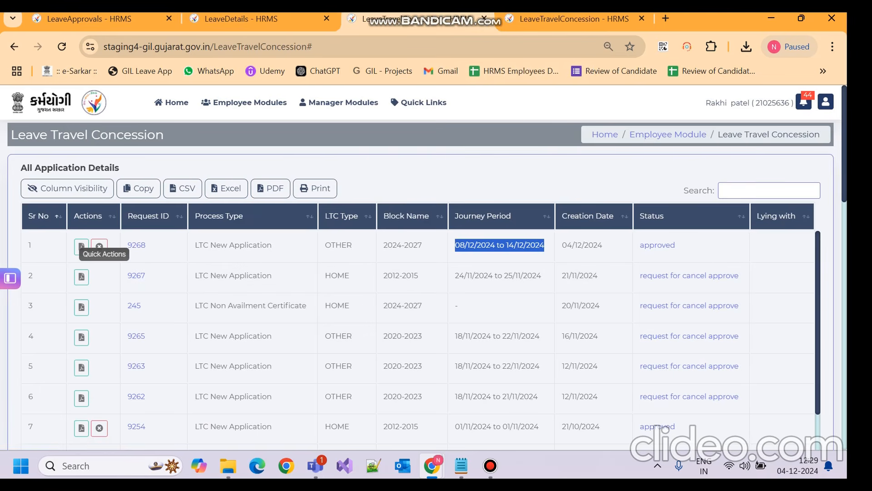
Step: Scroll through the LTC list showing 9268 approved and the blank New Application form, then bring up Bandicam
left_click(508, 175)
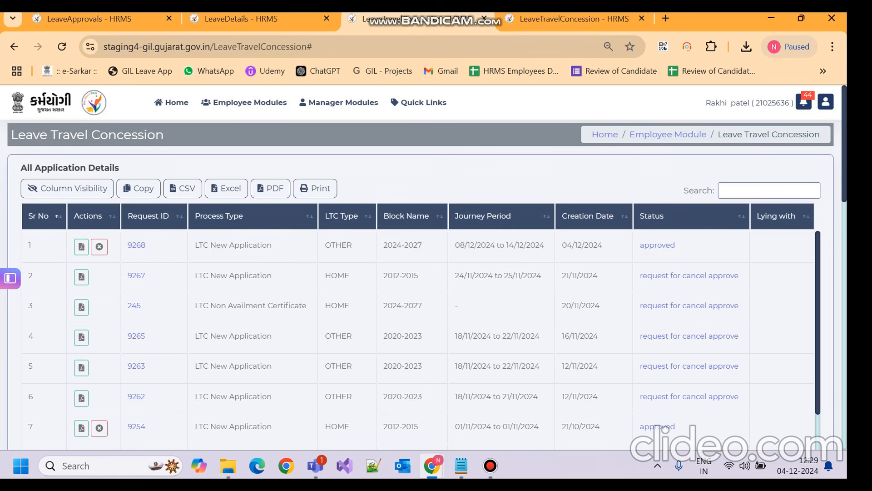
scroll(420, 284, "down", 9)
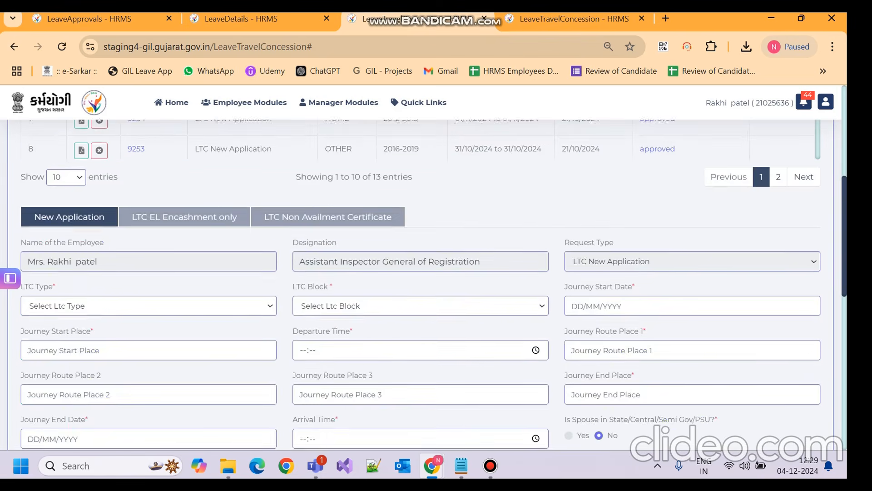
scroll(420, 284, "down", 5)
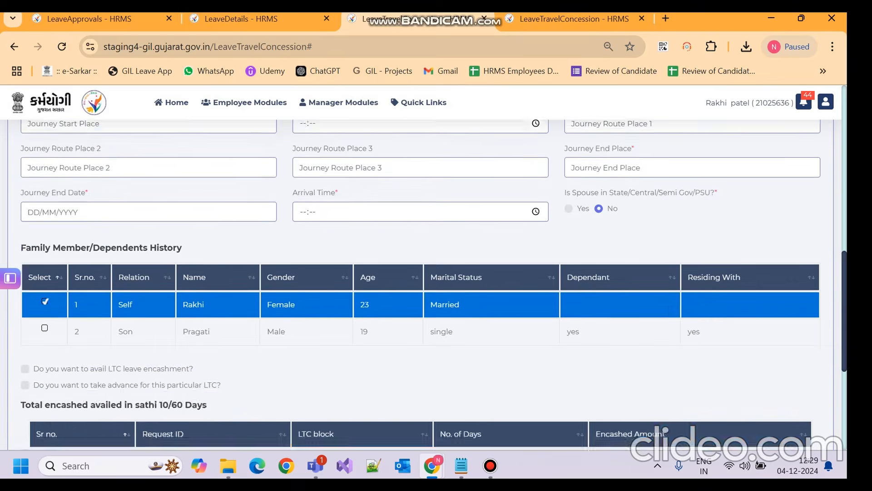
scroll(420, 284, "up", 13)
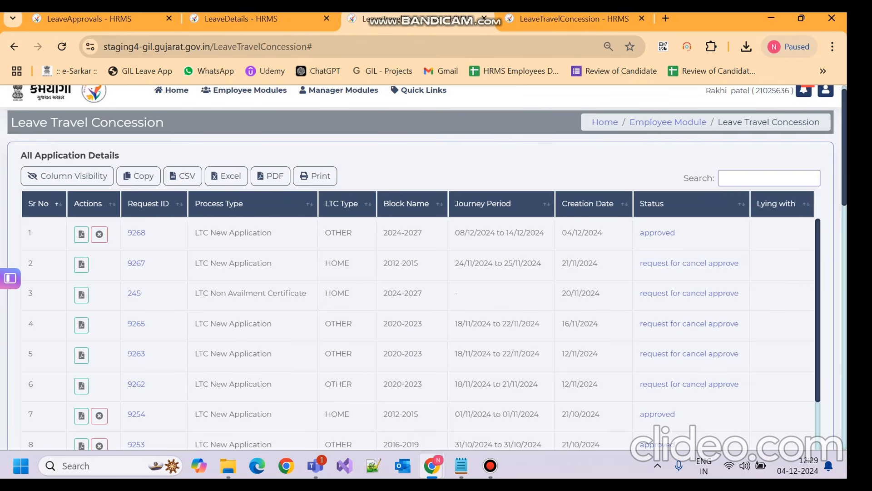
scroll(420, 268, "down", 8)
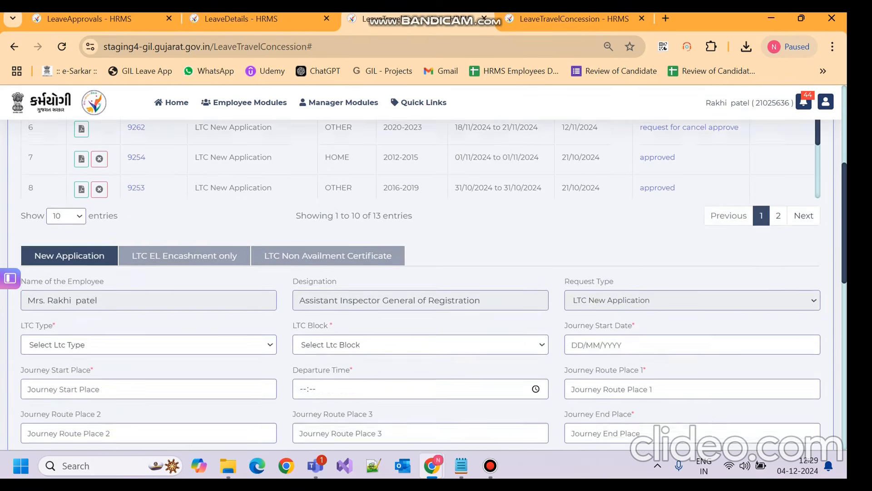
scroll(420, 284, "down", 2)
scroll(420, 284, "up", 1)
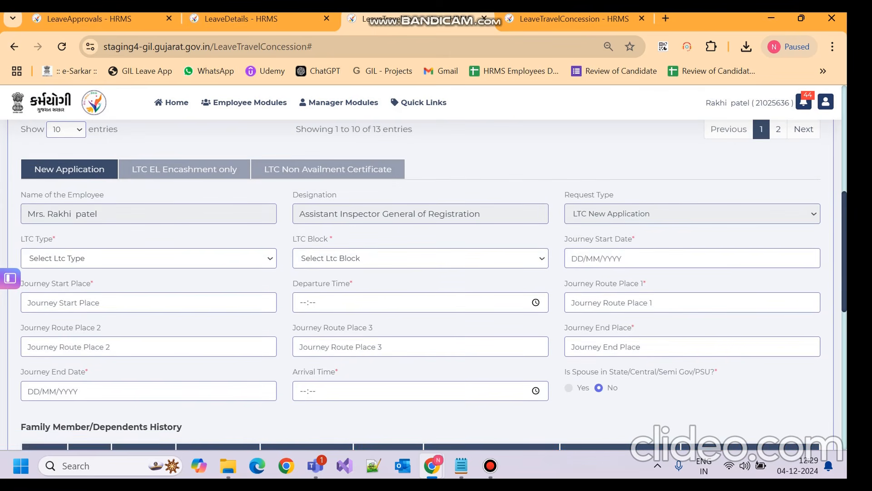
left_click(491, 465)
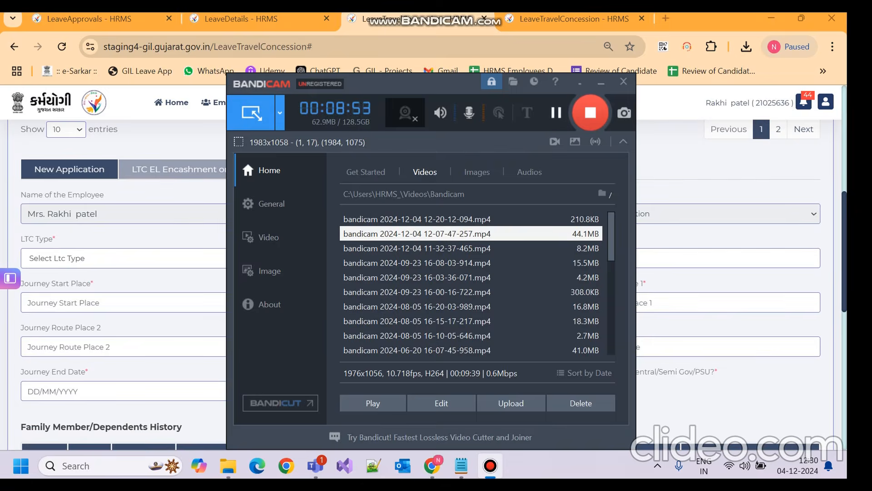